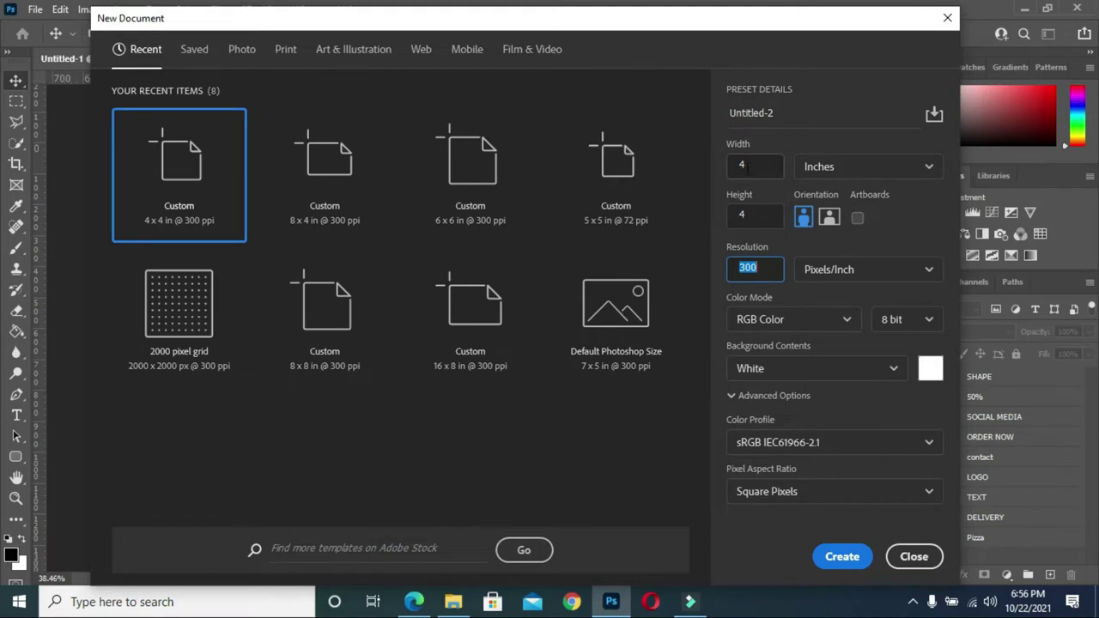
# Create a 4 × 4 inch, 300 ppi document (1200 × 1200 px) with a white background.
pyautogui.click(753, 164)
pyautogui.click(765, 214)
pyautogui.click(766, 268)
pyautogui.click(840, 558)
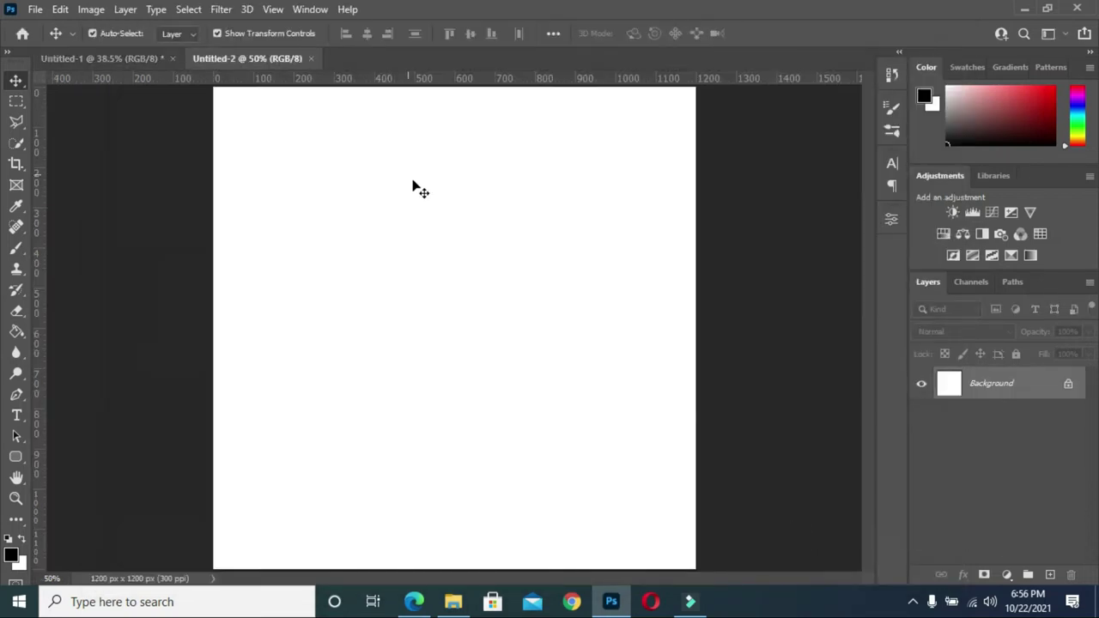
# Place the chalkboard texture 2908064 and stretch it top and bottom to fill the canvas.
pyautogui.click(453, 602)
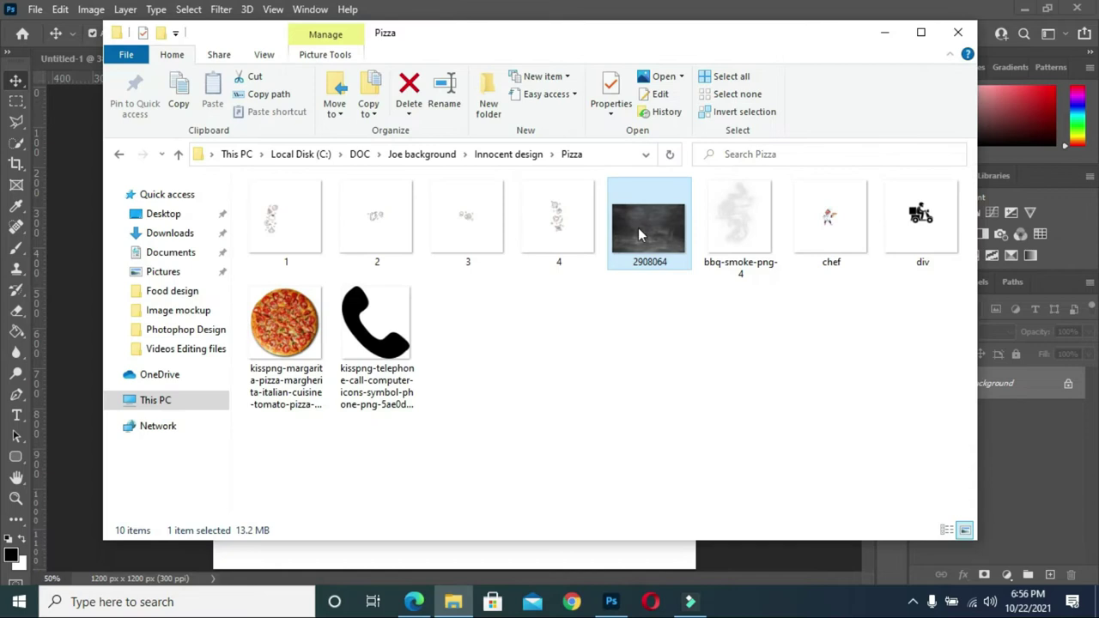
pyautogui.moveTo(647, 221); pyautogui.dragTo(718, 556)
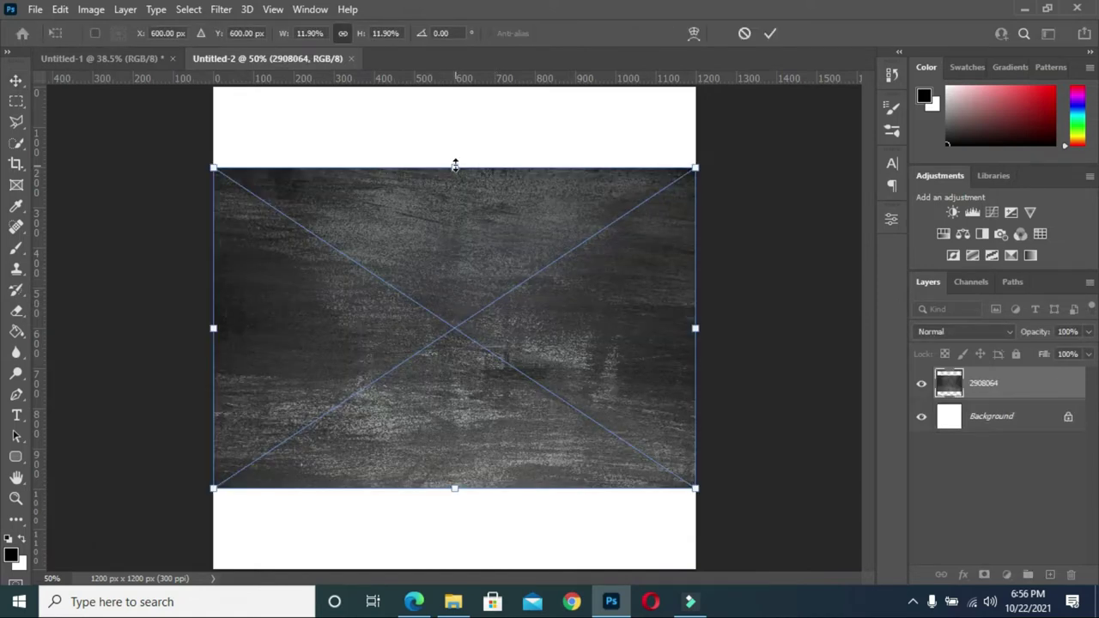
pyautogui.moveTo(455, 165); pyautogui.dragTo(456, 51)
pyautogui.moveTo(454, 489); pyautogui.dragTo(455, 605)
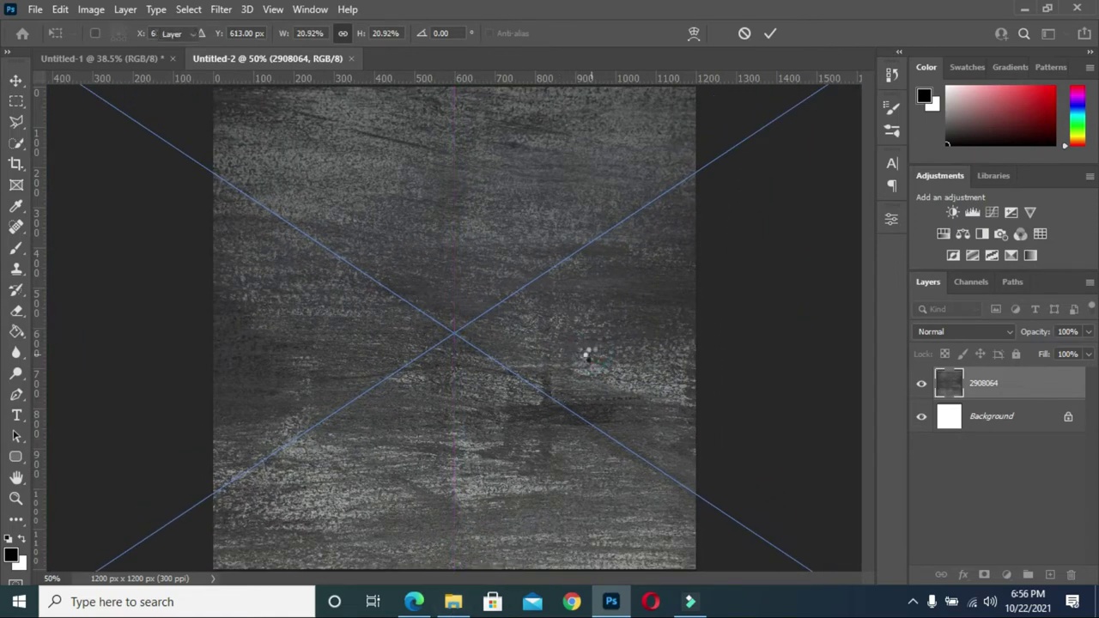
pyautogui.press('Return')
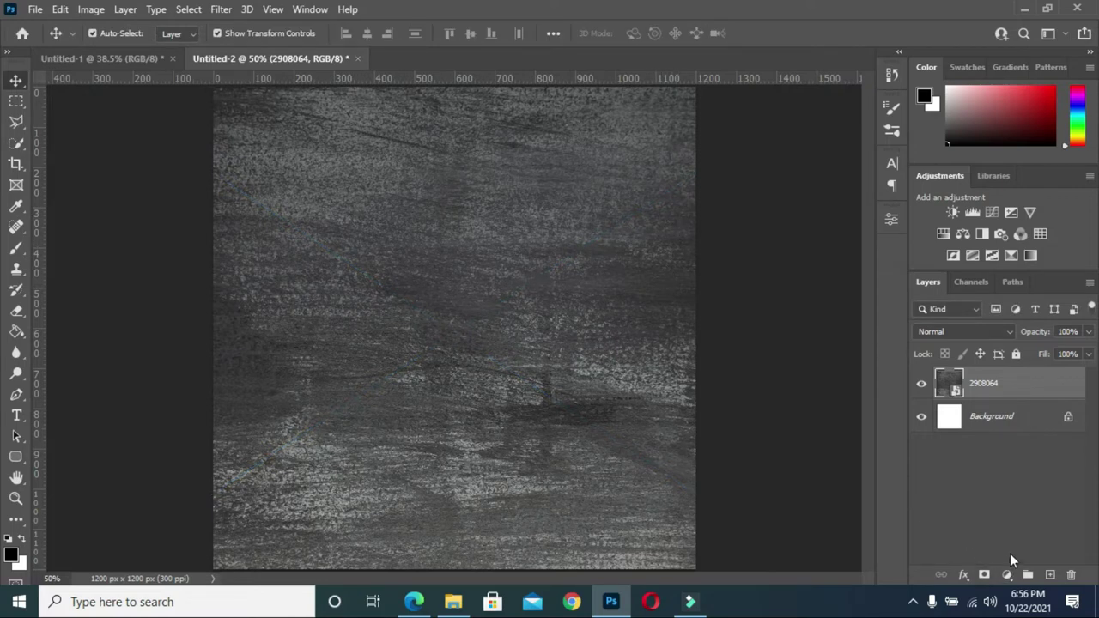
pyautogui.click(1008, 576)
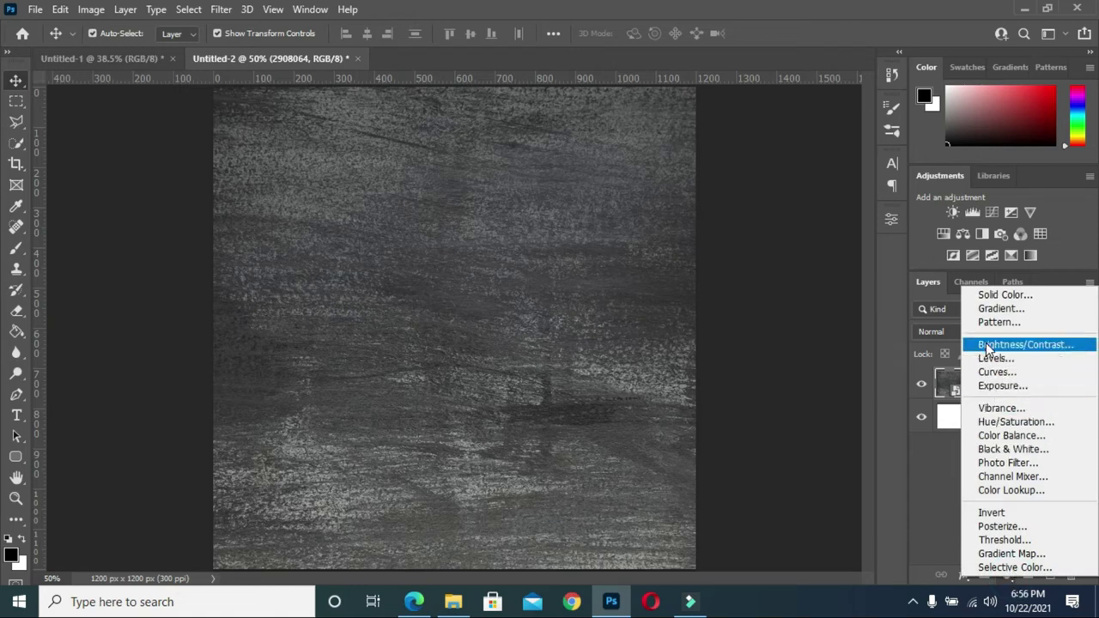
# Add Brightness/Contrast at Brightness -116 and Contrast 71, clipped to the chalkboard texture.
pyautogui.click(891, 218)
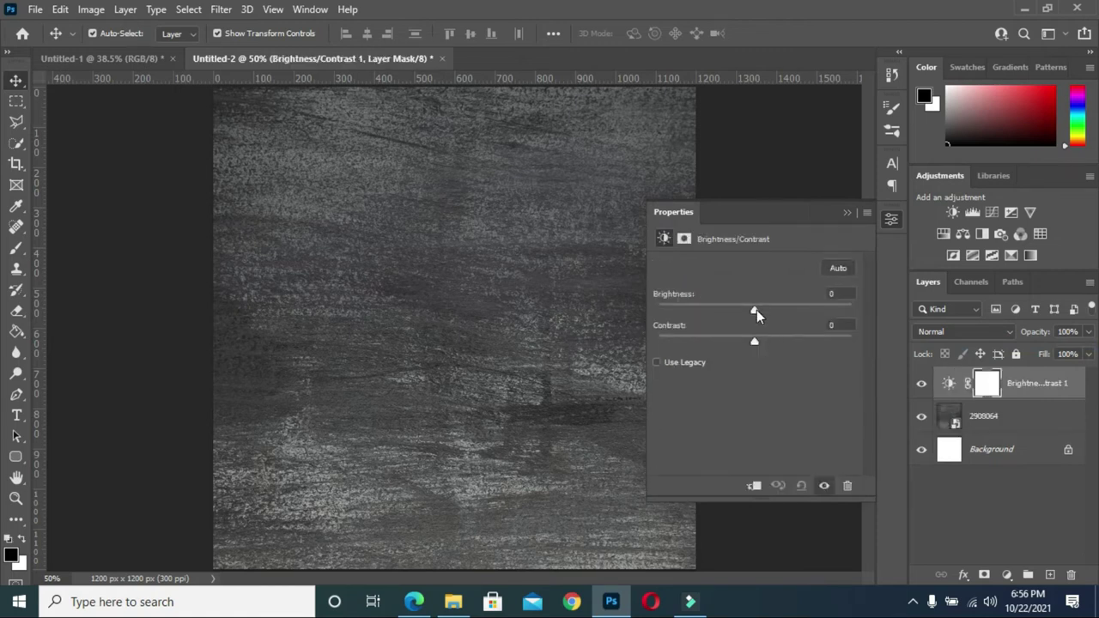
pyautogui.moveTo(755, 311); pyautogui.dragTo(684, 319)
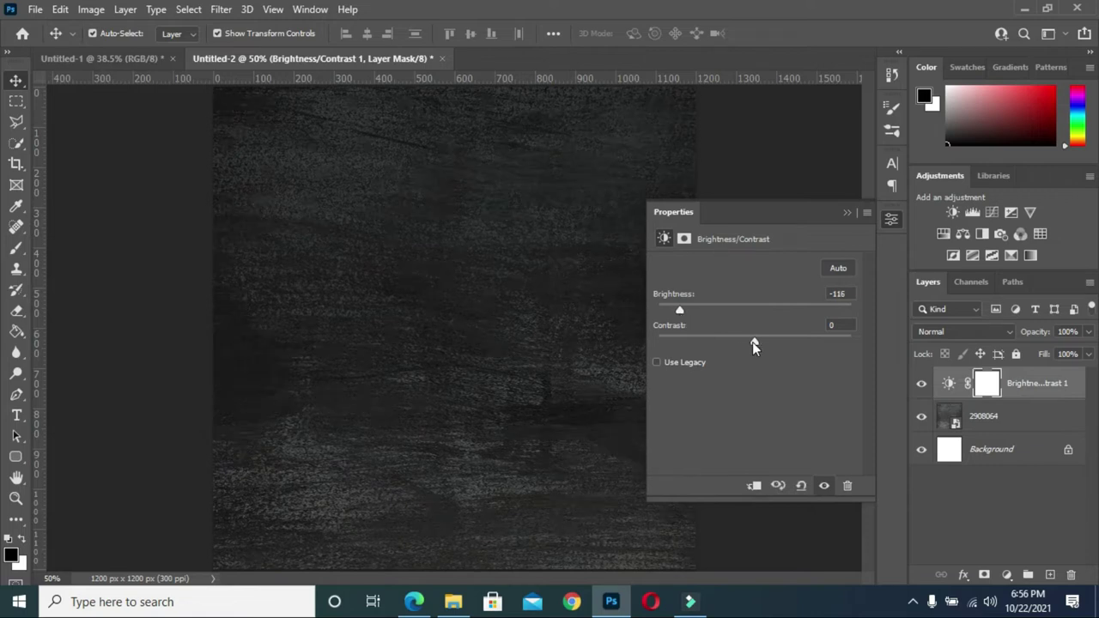
pyautogui.moveTo(752, 341); pyautogui.dragTo(701, 341)
pyautogui.moveTo(780, 343); pyautogui.dragTo(806, 344)
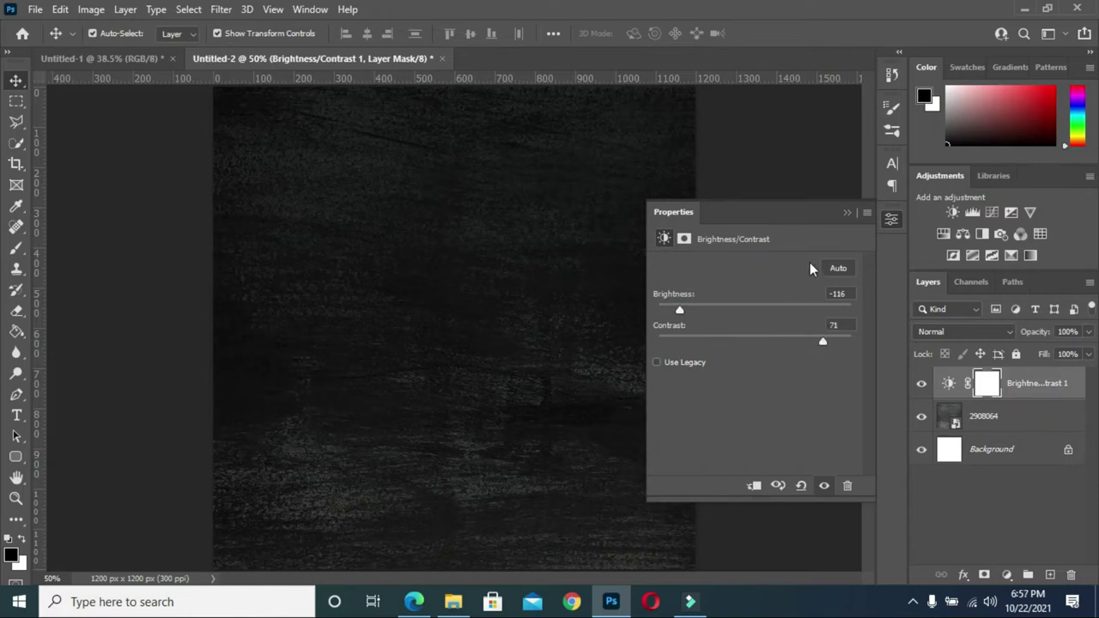
pyautogui.click(754, 487)
pyautogui.click(846, 213)
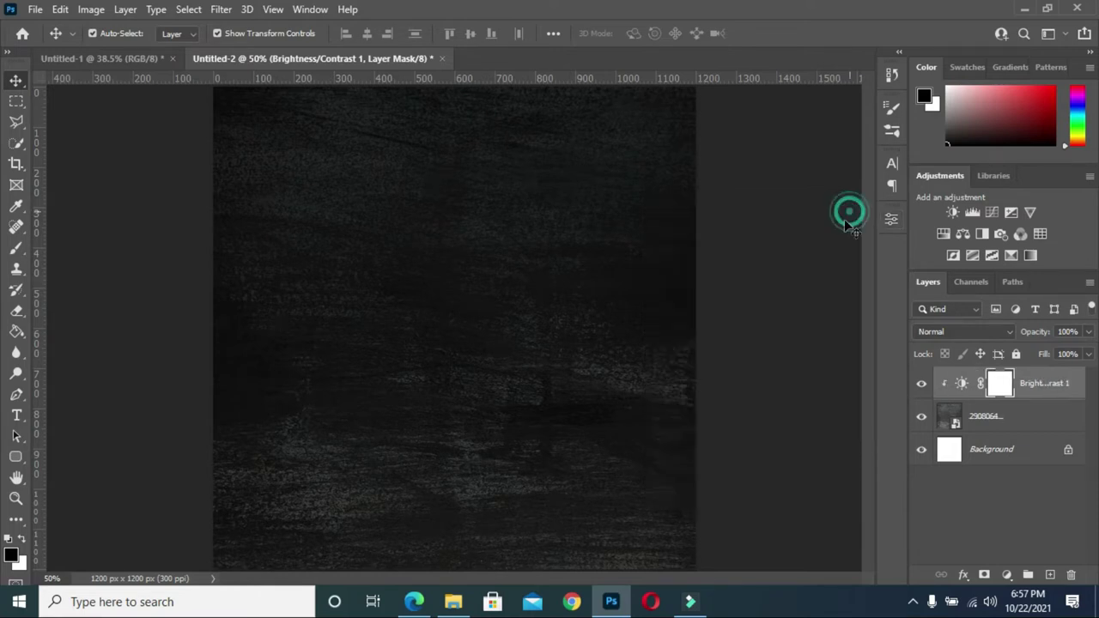
# Add a Curves layer lowering midtones and highlights, clipped to the chalkboard texture.
pyautogui.click(1006, 574)
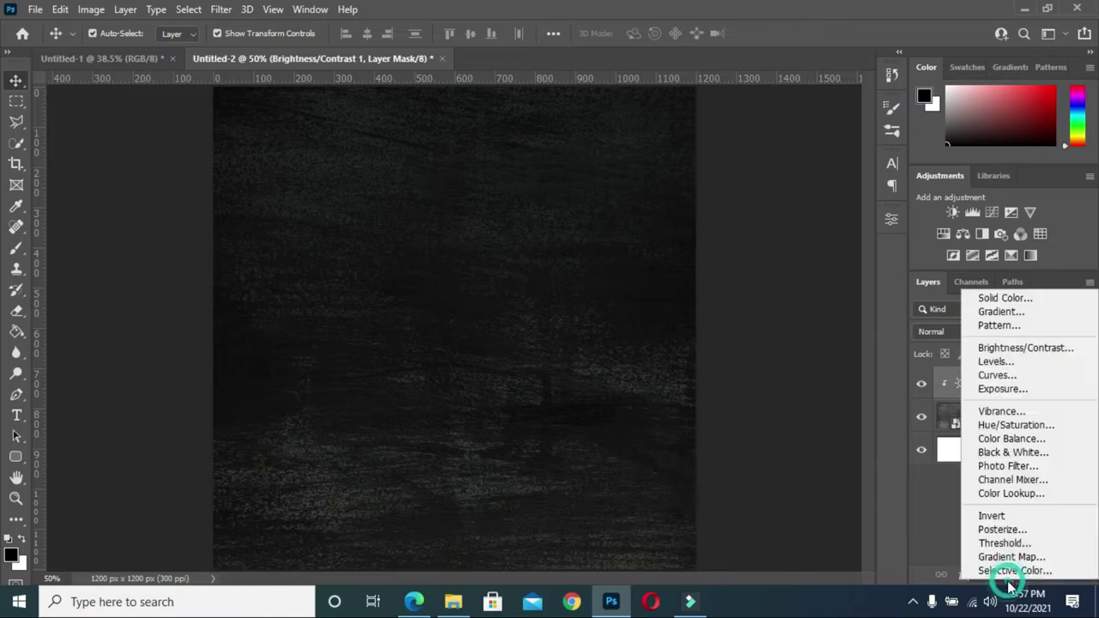
pyautogui.click(996, 376)
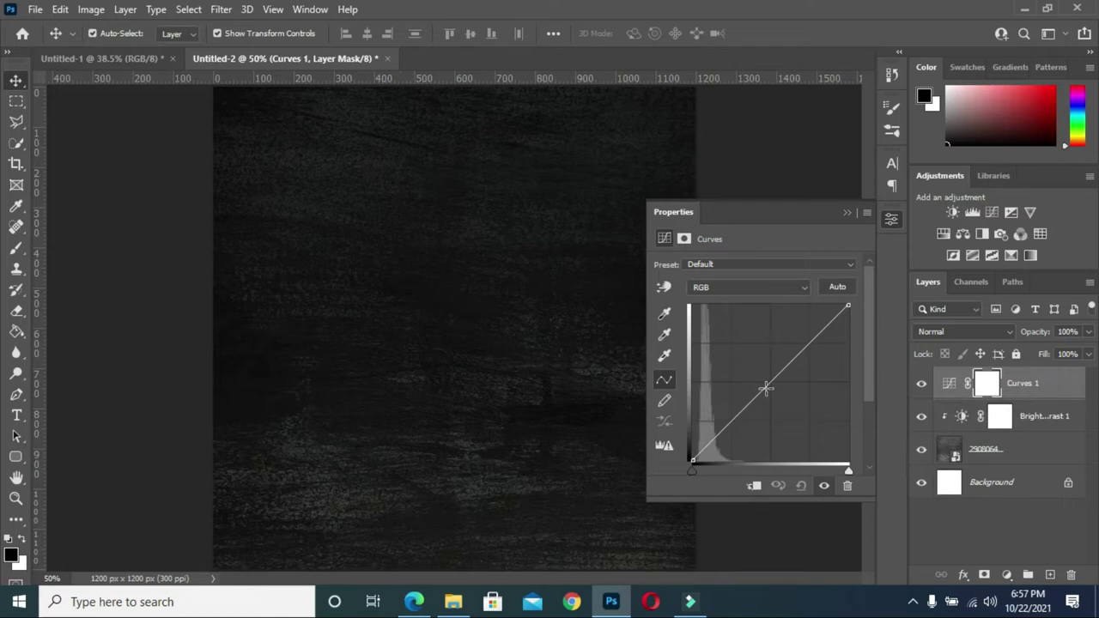
pyautogui.moveTo(765, 389); pyautogui.dragTo(785, 397)
pyautogui.moveTo(847, 304); pyautogui.dragTo(851, 318)
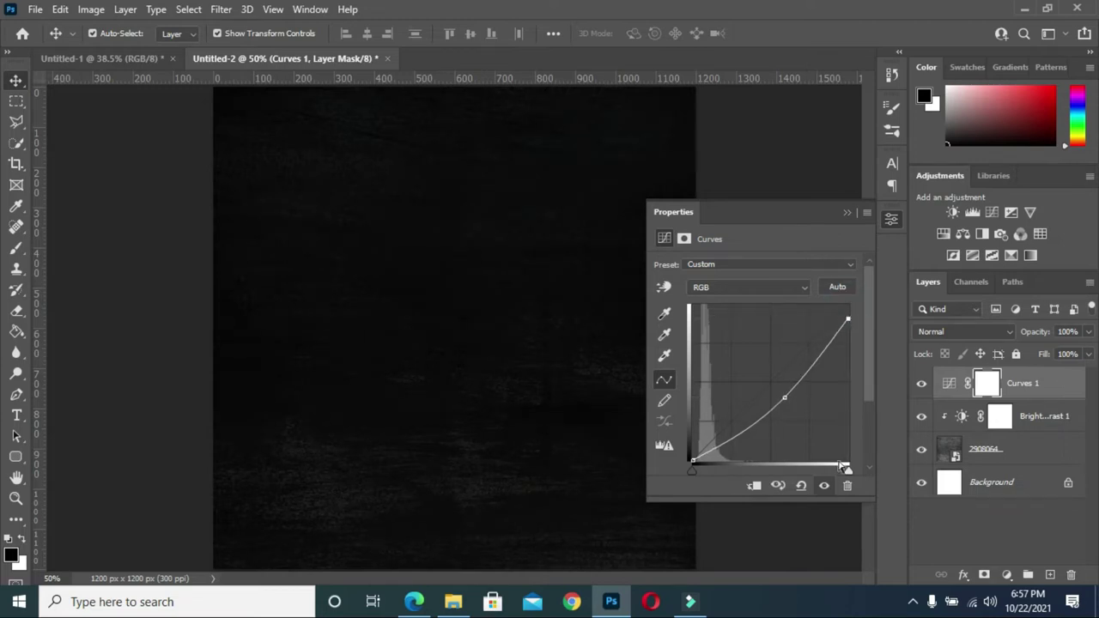
pyautogui.click(753, 487)
pyautogui.click(844, 213)
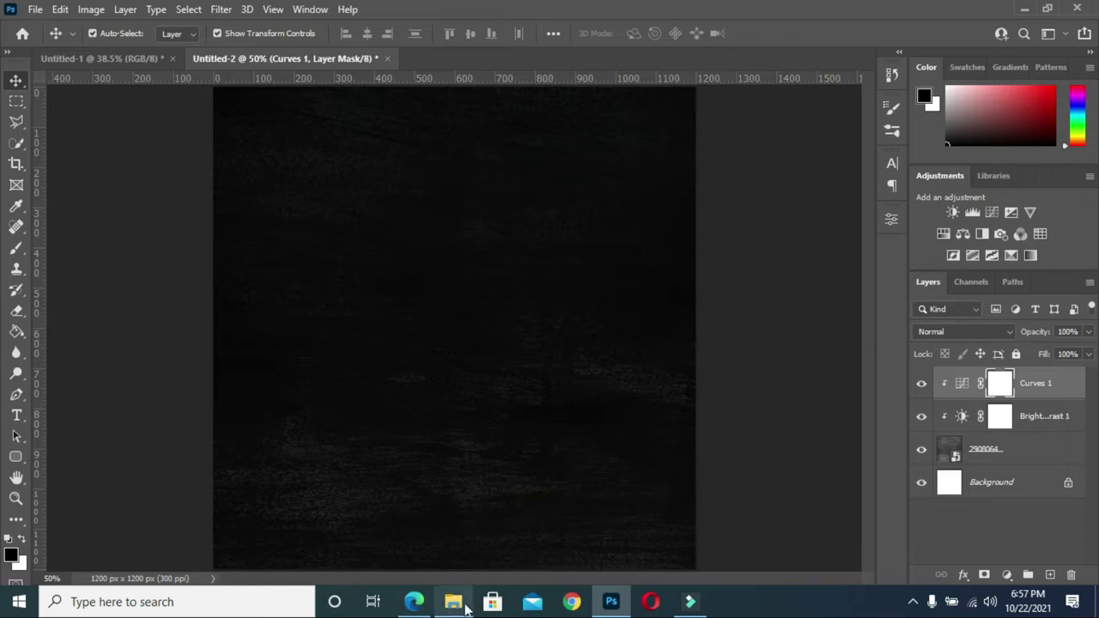
# Place the pepperoni pizza photo, scaled to about 22% and overhanging the left edge.
pyautogui.click(455, 602)
pyautogui.click(292, 335)
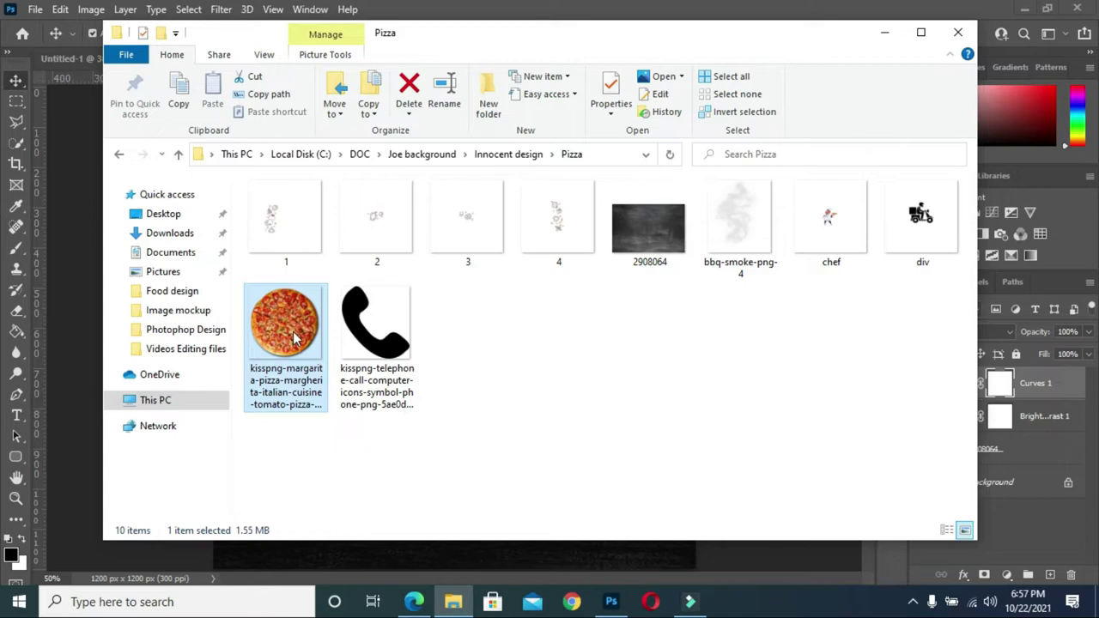
pyautogui.moveTo(294, 337); pyautogui.dragTo(360, 371)
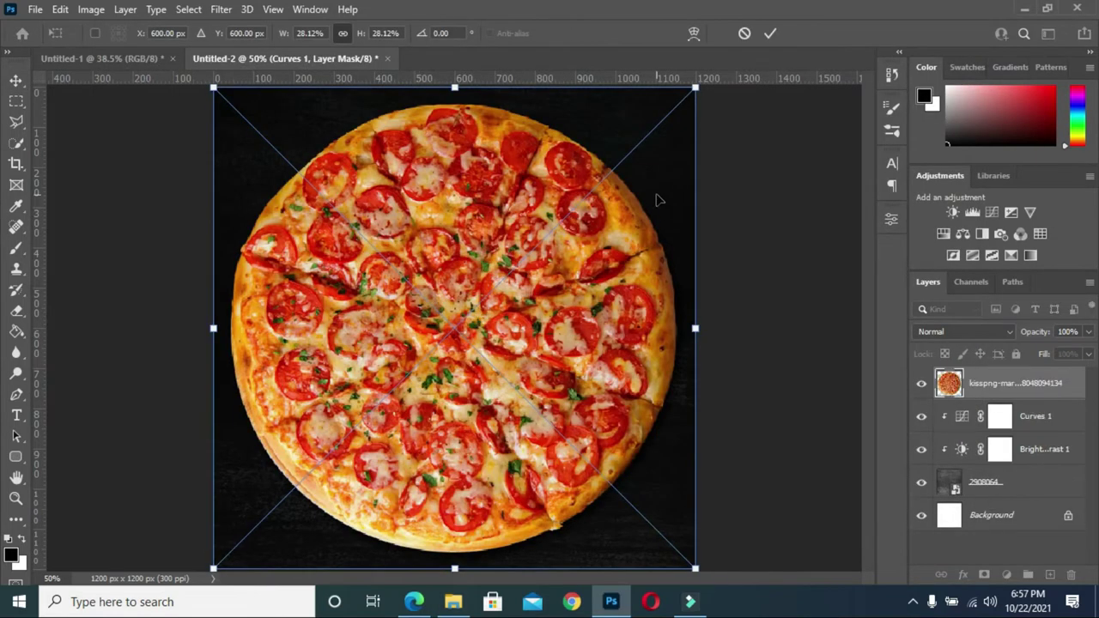
pyautogui.moveTo(695, 86); pyautogui.dragTo(546, 235)
pyautogui.moveTo(422, 291); pyautogui.dragTo(377, 268)
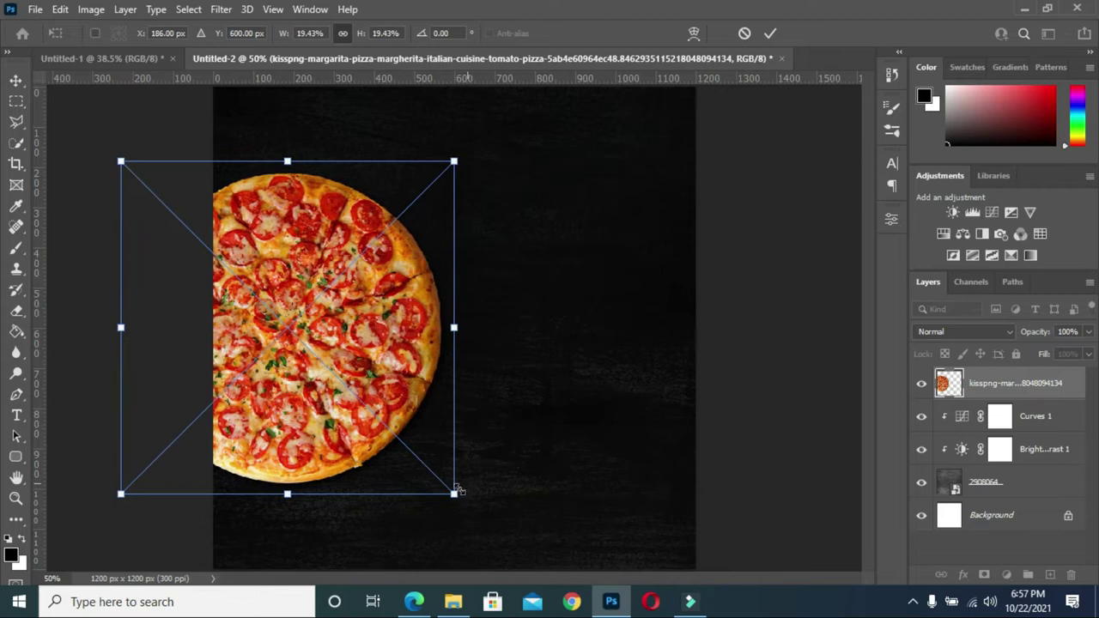
pyautogui.moveTo(454, 495); pyautogui.dragTo(512, 524)
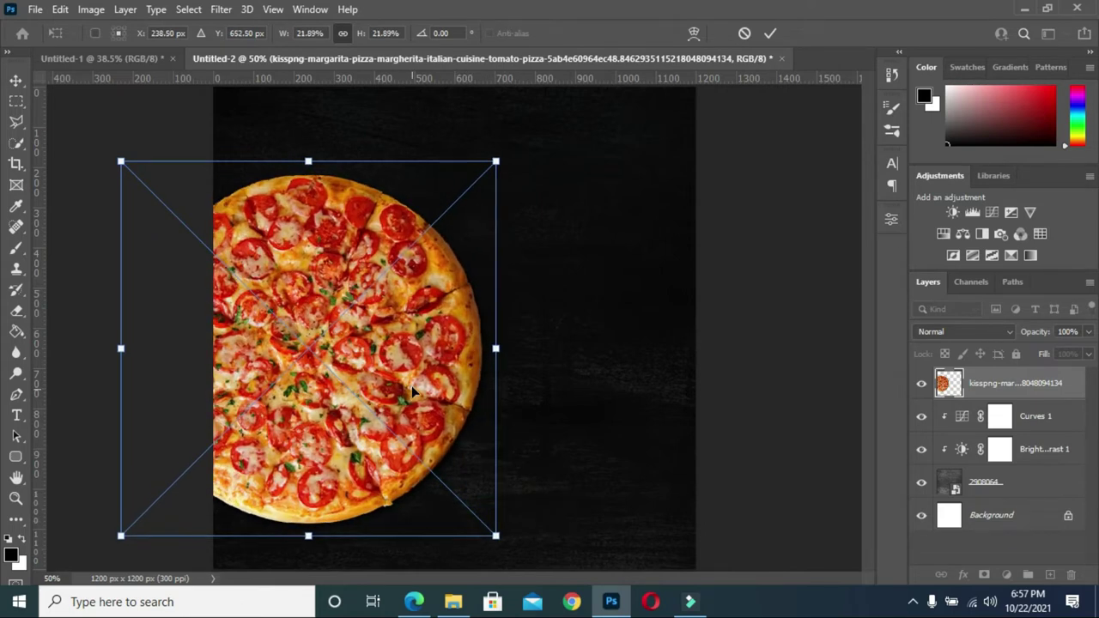
pyautogui.moveTo(411, 385); pyautogui.dragTo(407, 369)
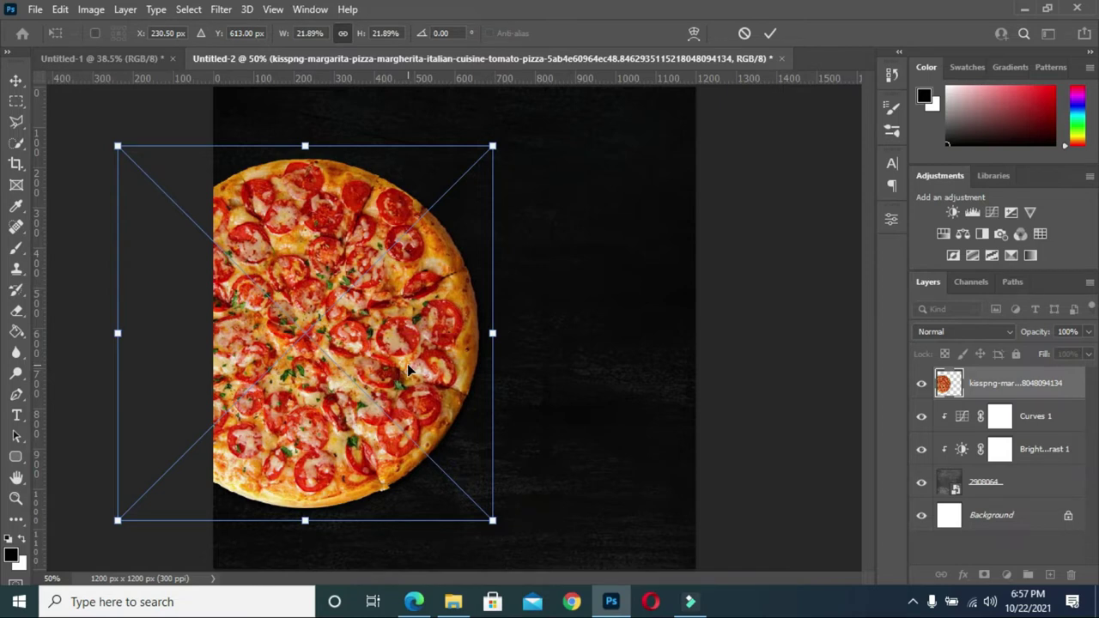
pyautogui.click(770, 33)
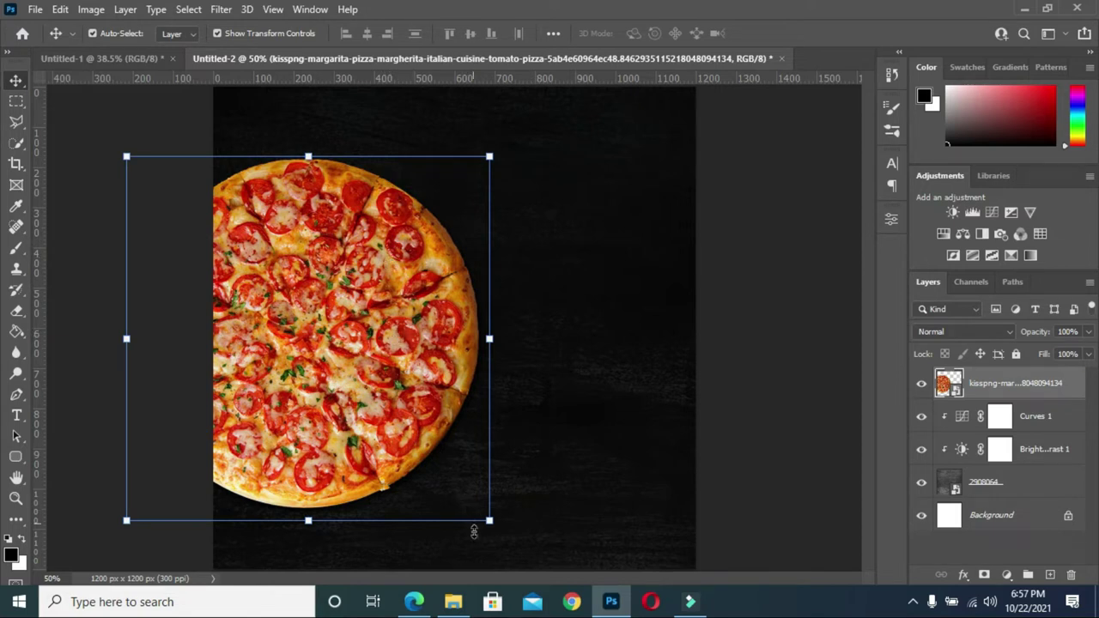
# Place food doodle image 1, flip it horizontally, and move it toward the top-left.
pyautogui.click(453, 602)
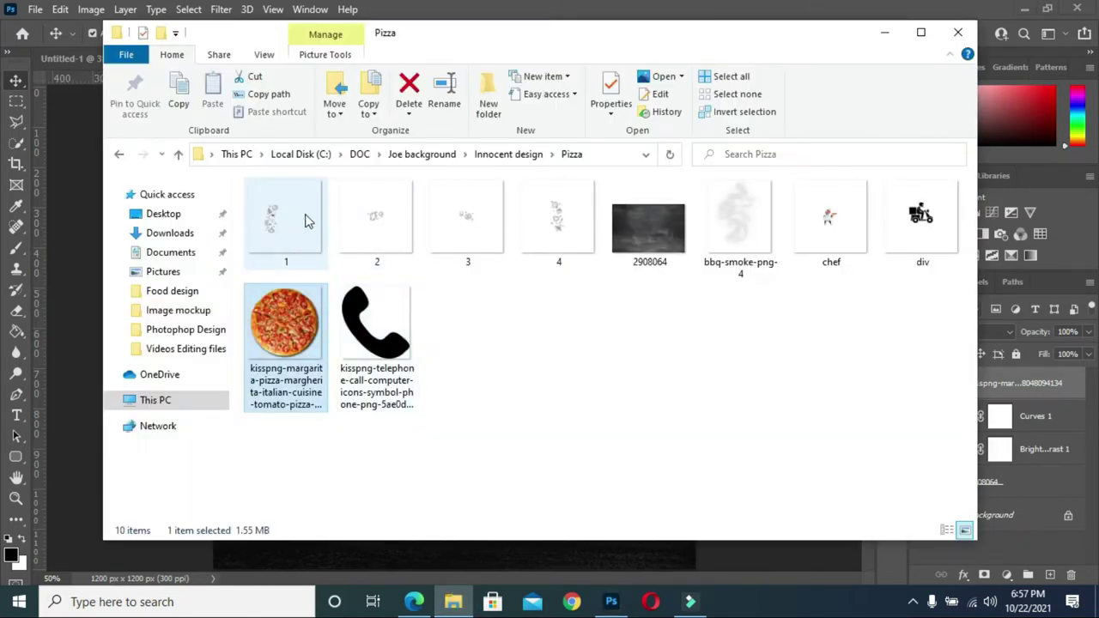
pyautogui.moveTo(277, 228); pyautogui.dragTo(480, 256)
pyautogui.moveTo(524, 226); pyautogui.dragTo(525, 226)
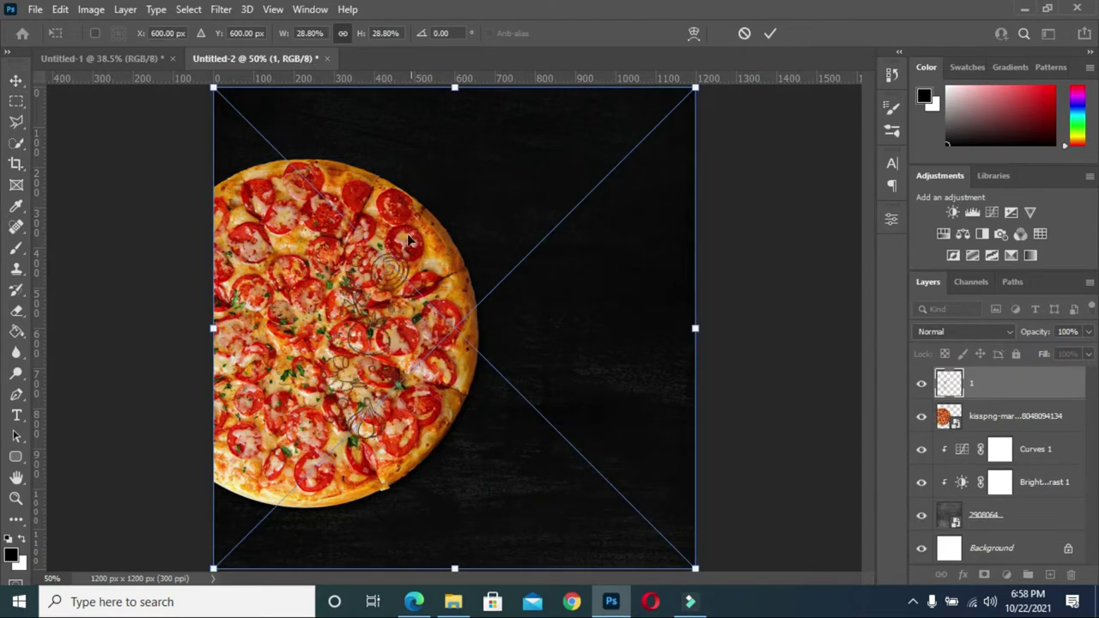
pyautogui.rightClick(455, 87)
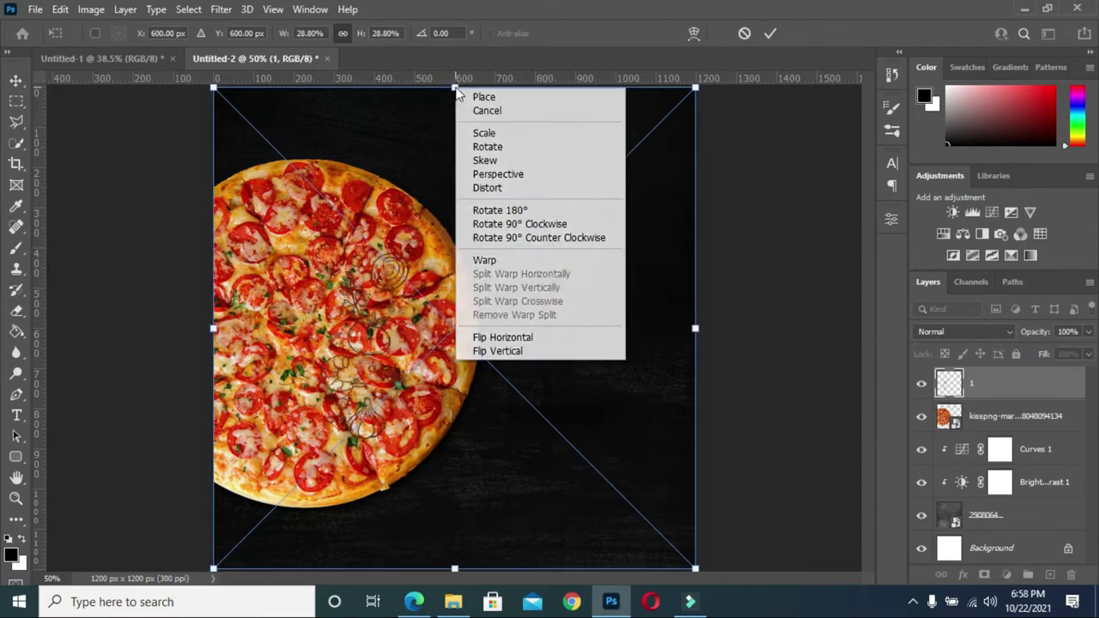
pyautogui.click(518, 339)
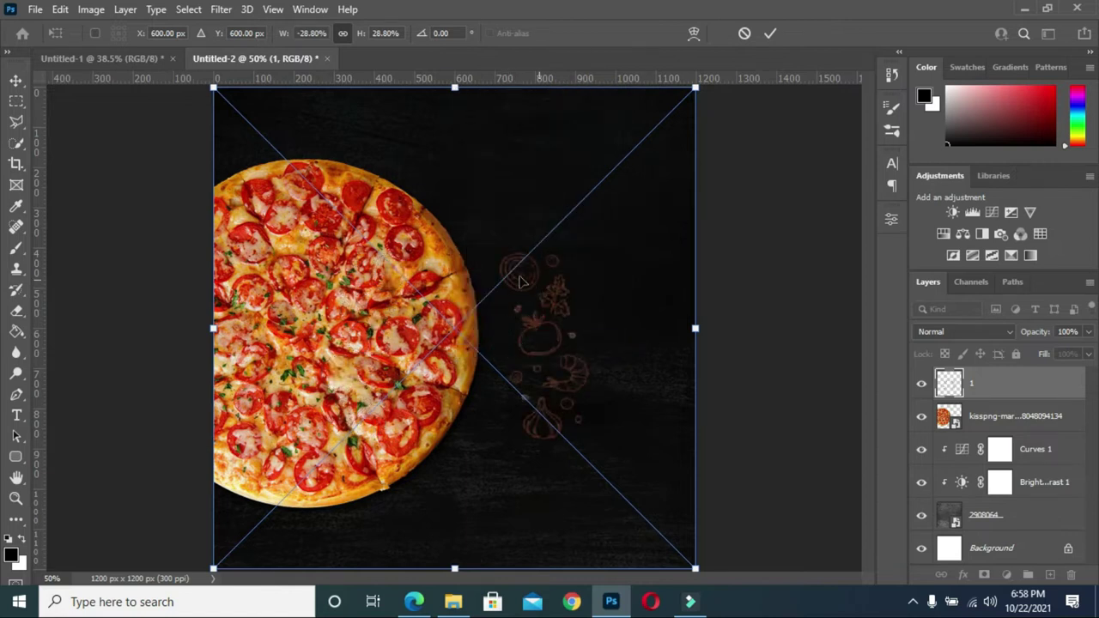
pyautogui.moveTo(512, 275)
pyautogui.mouseDown()
pyautogui.moveTo(474, 248)
pyautogui.moveTo(444, 170)
pyautogui.moveTo(363, 150)
pyautogui.moveTo(397, 147)
pyautogui.mouseUp()
# Rotate the doodle to about 100° and settle it above the pizza.
pyautogui.moveTo(597, 460)
pyautogui.mouseDown()
pyautogui.moveTo(644, 380)
pyautogui.moveTo(673, 175)
pyautogui.mouseUp()
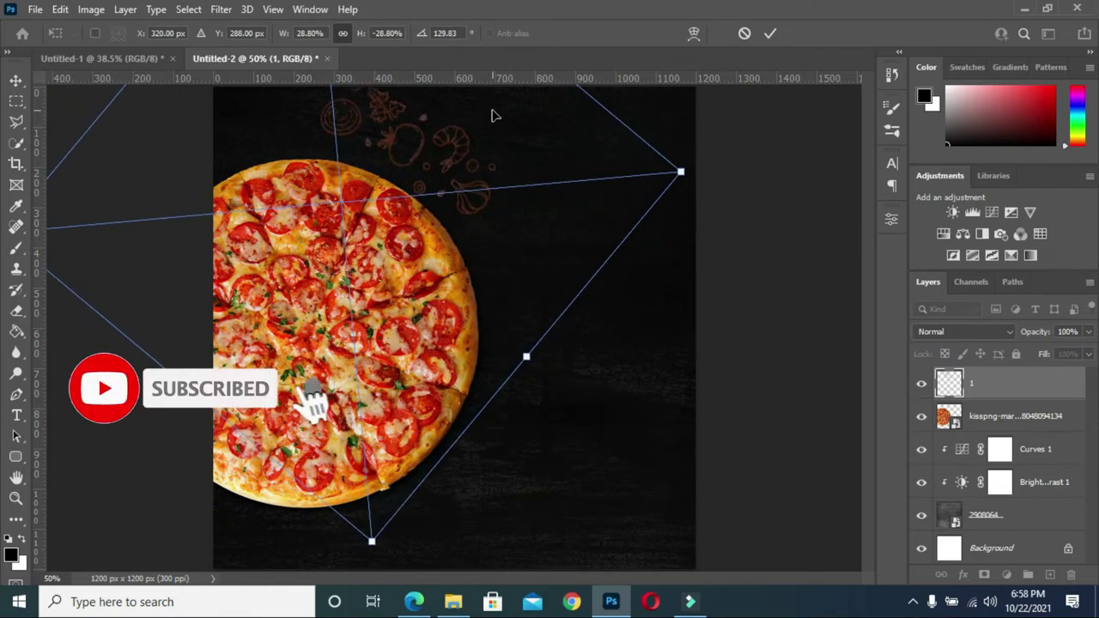
pyautogui.moveTo(490, 113)
pyautogui.mouseDown()
pyautogui.moveTo(436, 119)
pyautogui.moveTo(417, 109)
pyautogui.moveTo(392, 128)
pyautogui.moveTo(393, 148)
pyautogui.mouseUp()
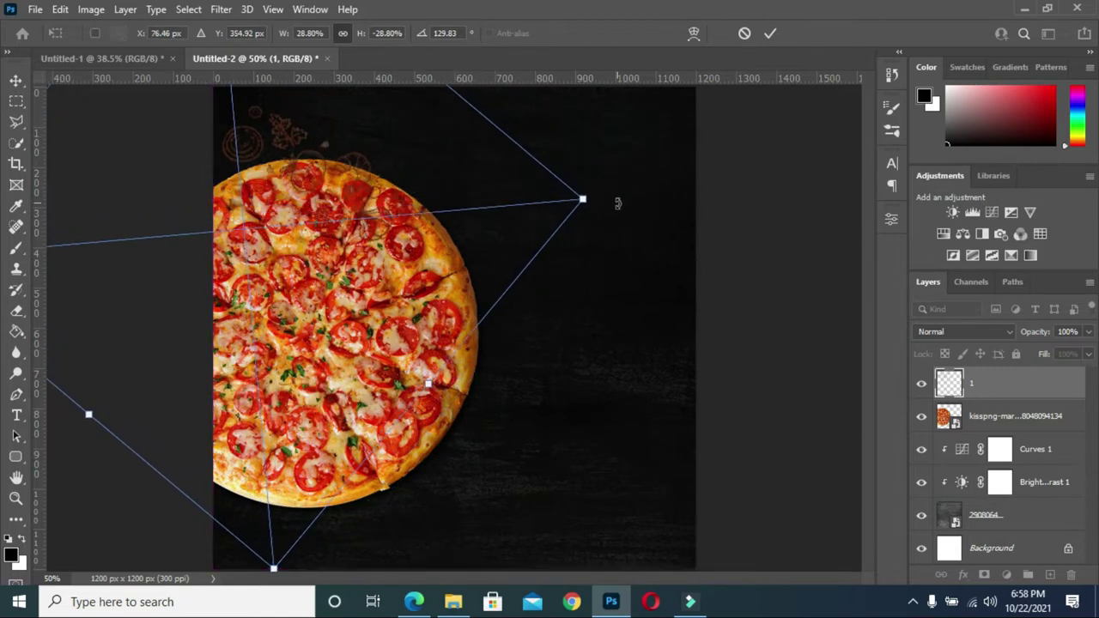
pyautogui.moveTo(618, 203); pyautogui.dragTo(578, 152)
pyautogui.moveTo(438, 272)
pyautogui.mouseDown()
pyautogui.moveTo(483, 252)
pyautogui.moveTo(464, 276)
pyautogui.moveTo(456, 268)
pyautogui.mouseUp()
pyautogui.moveTo(461, 535); pyautogui.dragTo(483, 520)
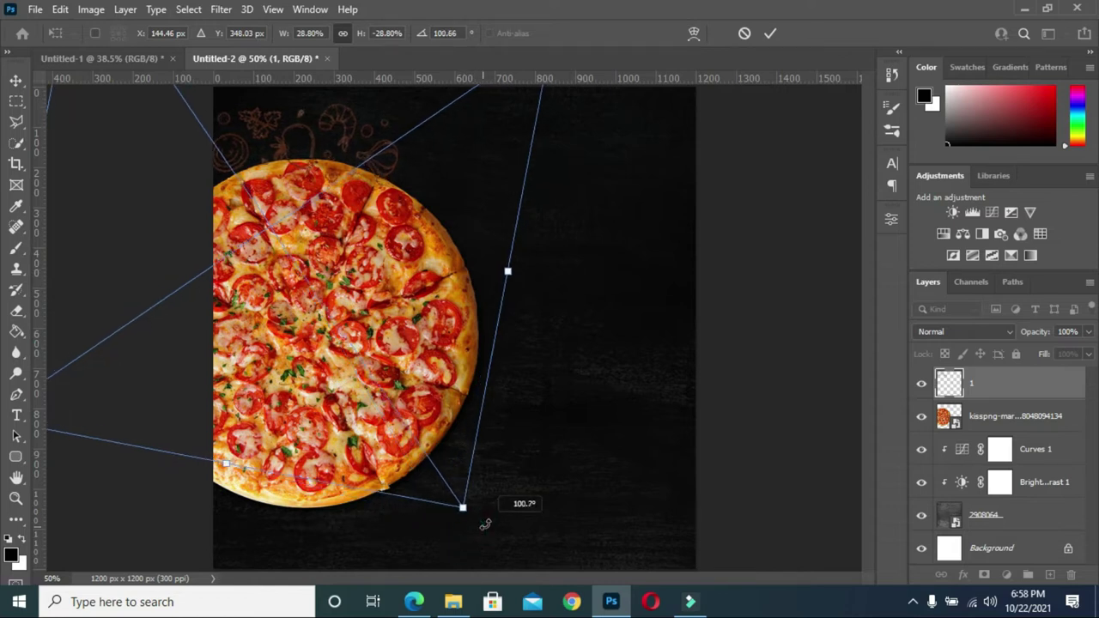
pyautogui.moveTo(421, 393); pyautogui.dragTo(425, 384)
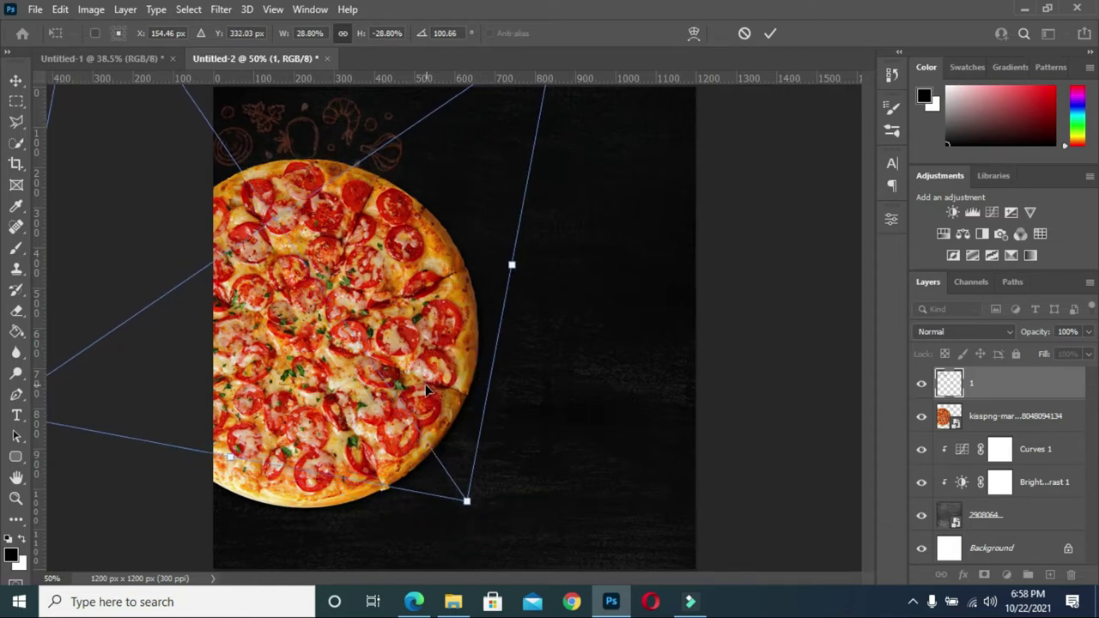
pyautogui.click(770, 32)
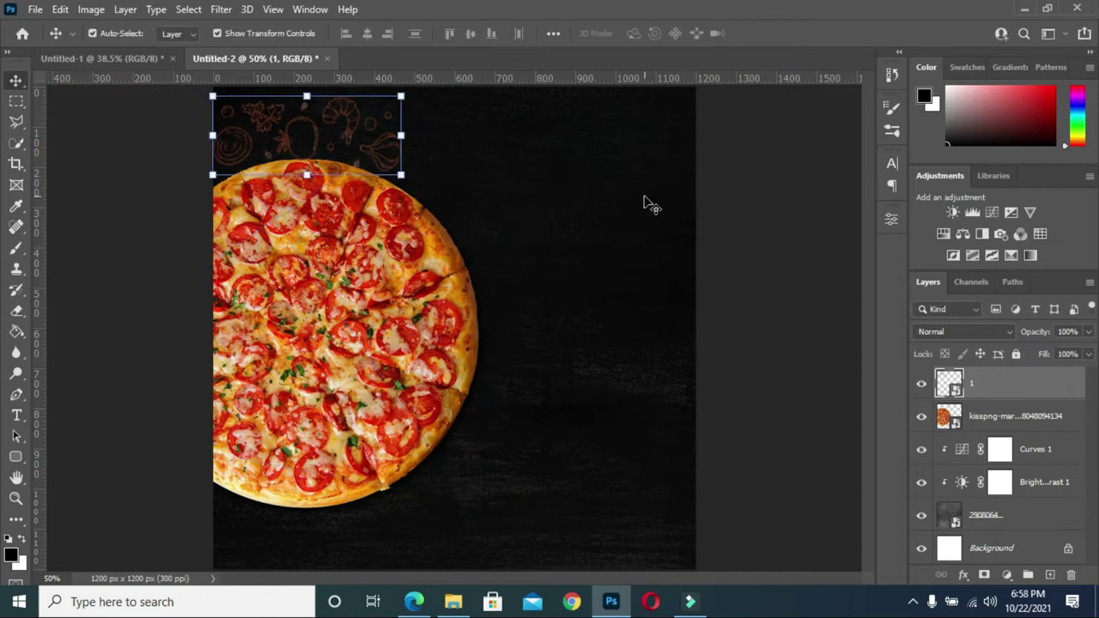
# Invert the doodle to light chalk-style lines with Ctrl+I and deselect it.
pyautogui.press('ctrl')
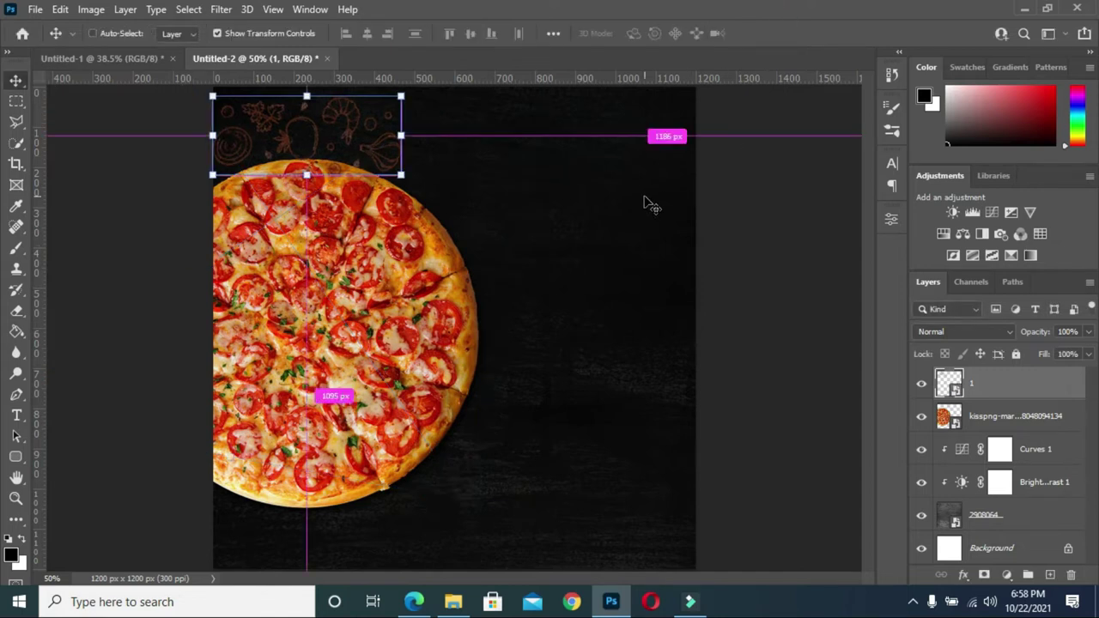
pyautogui.hotkey('ctrl', 'i')
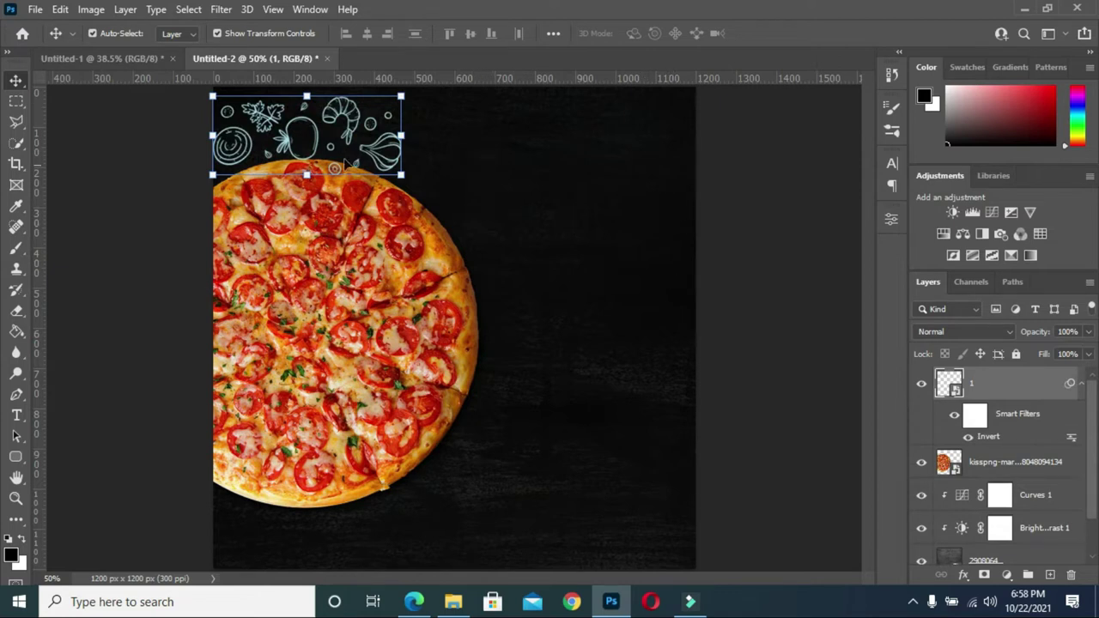
pyautogui.click(726, 208)
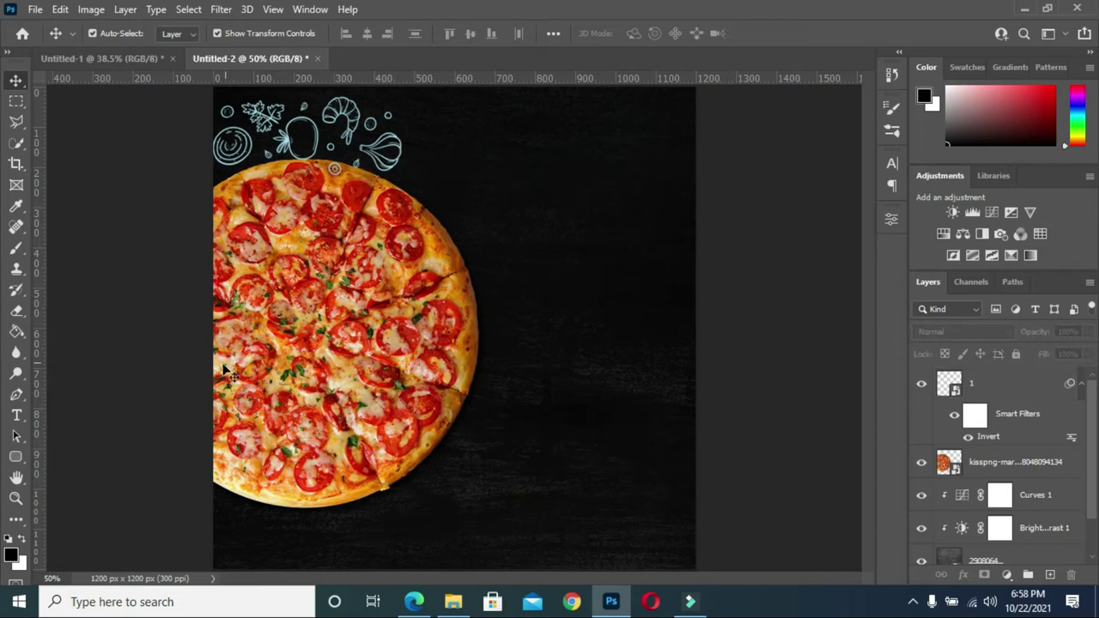
# Place doodle image 4 right of the pizza, tilted about -12°, and invert it to white lines.
pyautogui.click(454, 601)
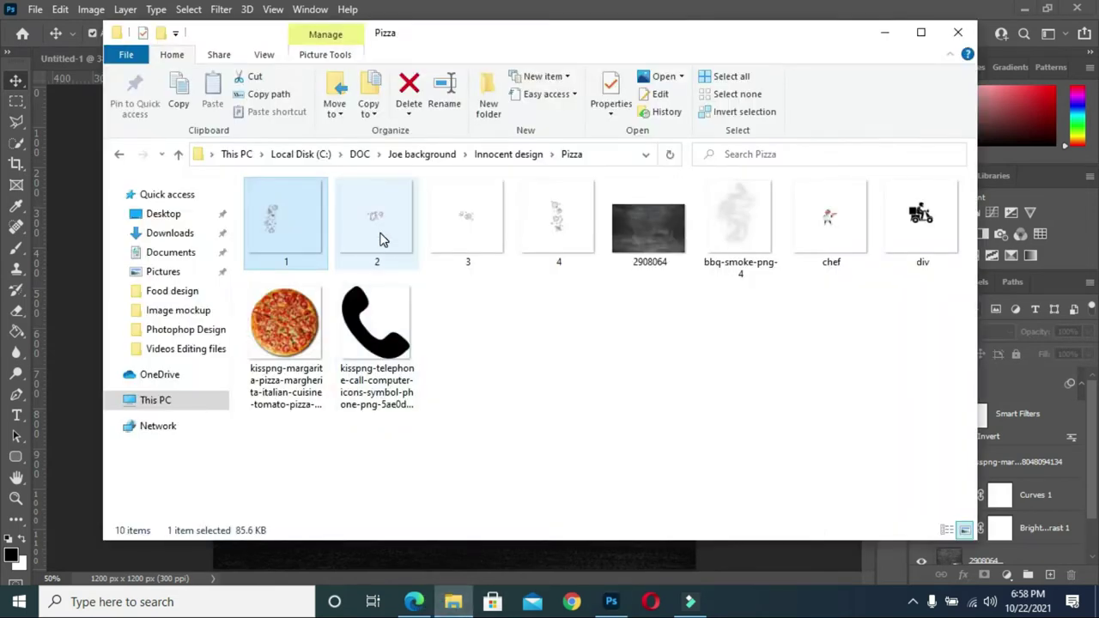
pyautogui.doubleClick(558, 228)
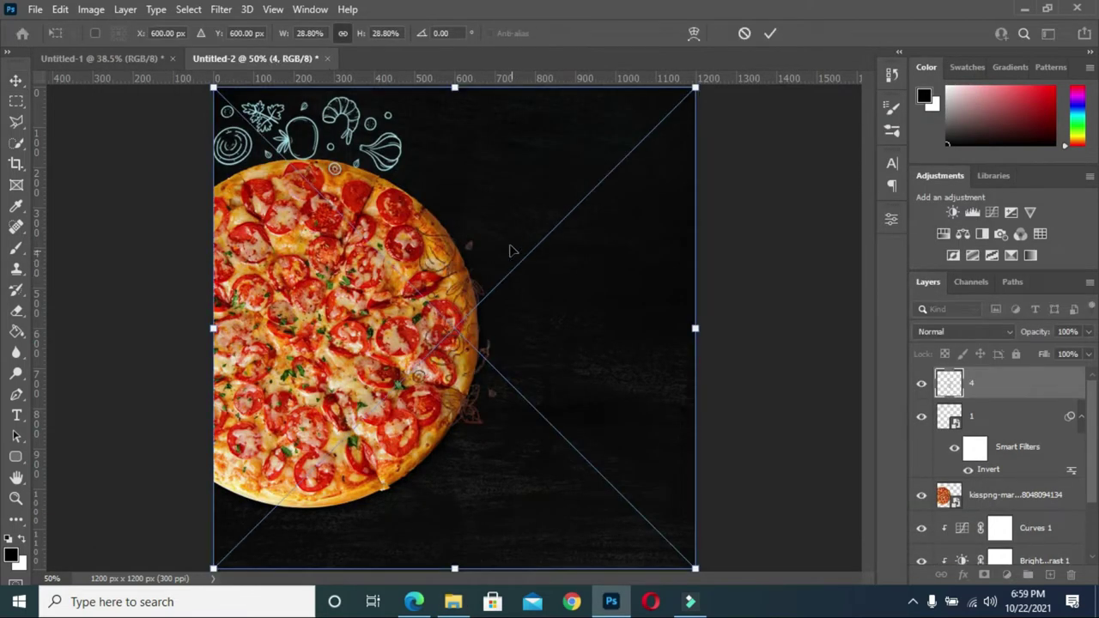
pyautogui.moveTo(506, 238); pyautogui.dragTo(477, 181)
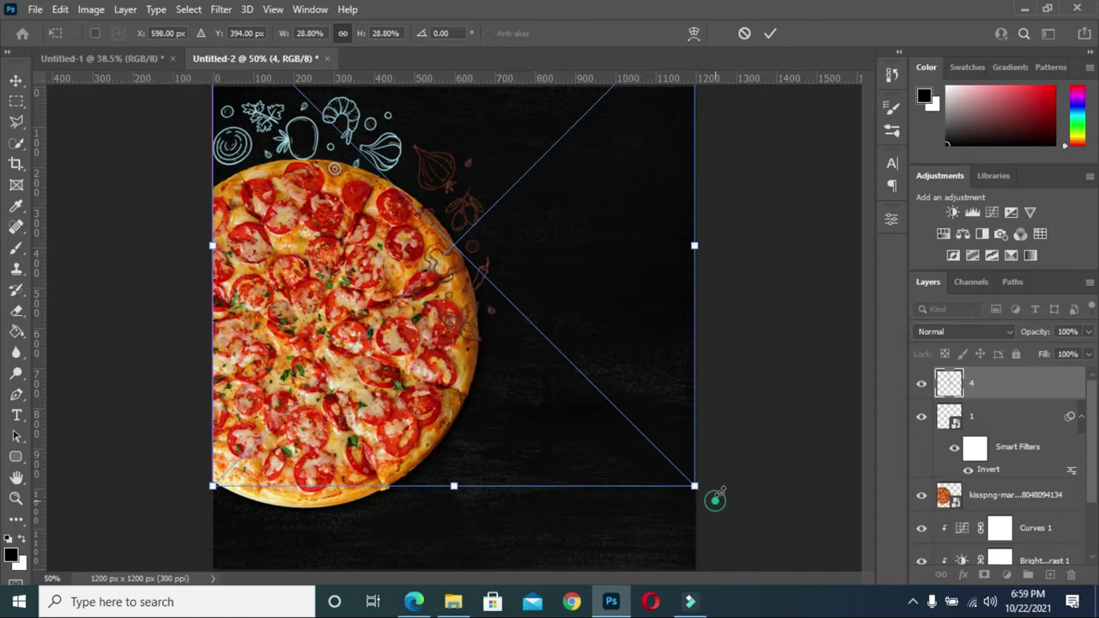
pyautogui.moveTo(729, 474); pyautogui.dragTo(755, 435)
pyautogui.moveTo(607, 300)
pyautogui.mouseDown()
pyautogui.moveTo(623, 284)
pyautogui.moveTo(623, 295)
pyautogui.mouseUp()
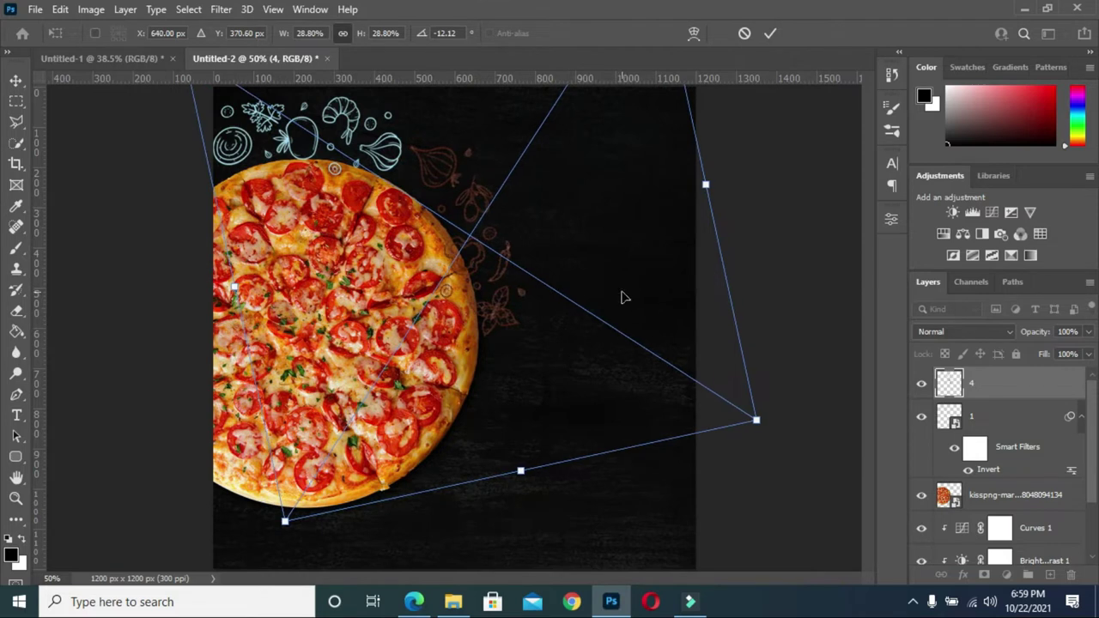
pyautogui.click(770, 34)
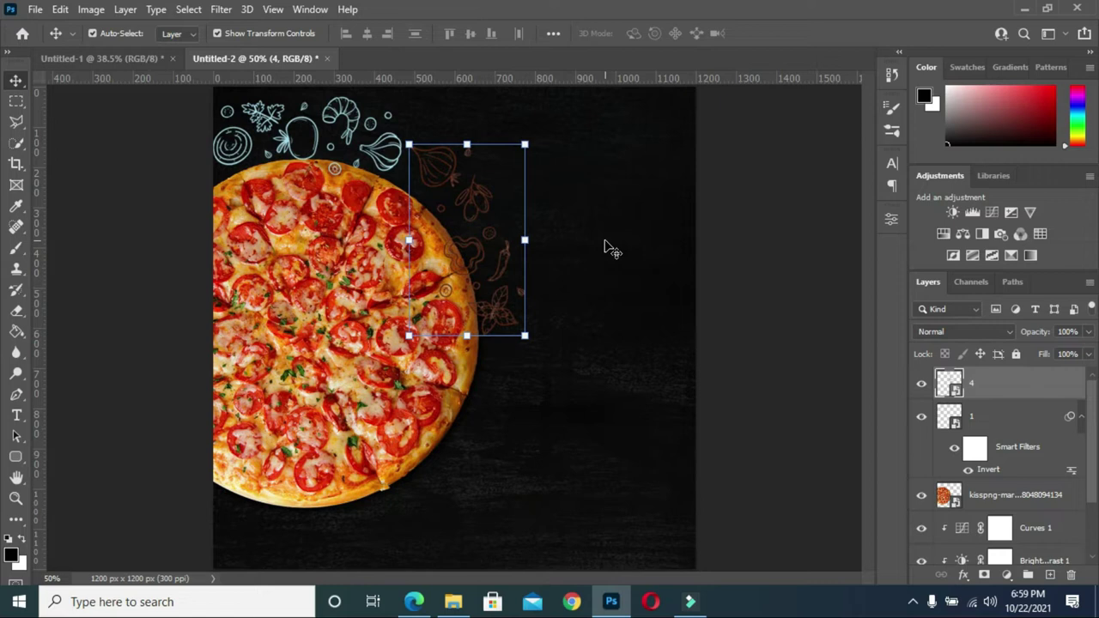
pyautogui.hotkey('ctrl', 'i')
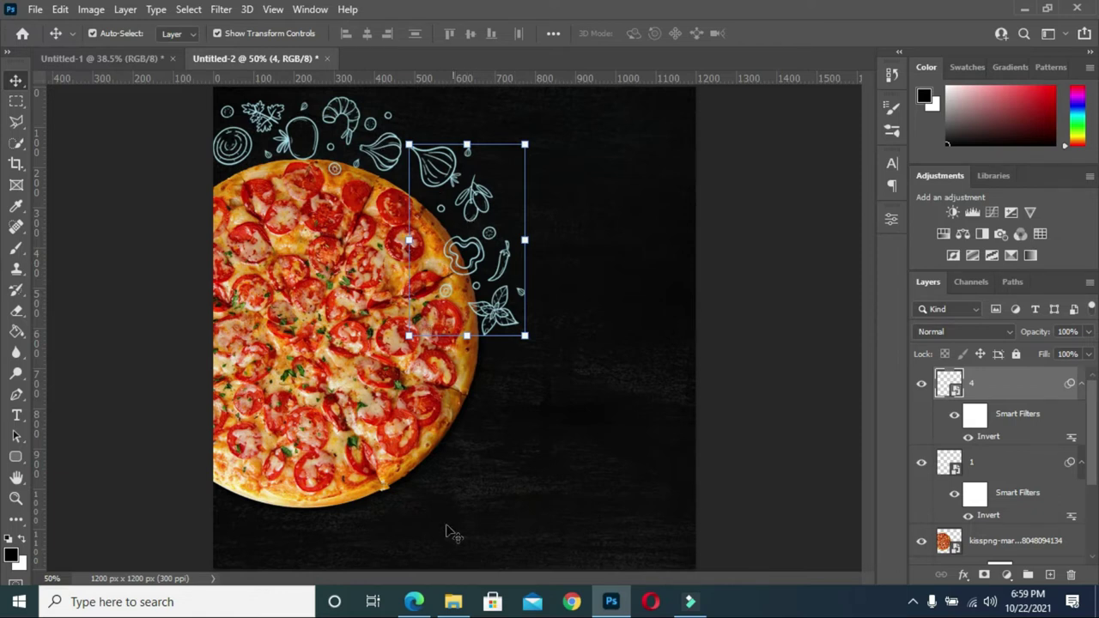
# Place doodle image 2 just right of the pizza and invert it to white lines.
pyautogui.click(454, 601)
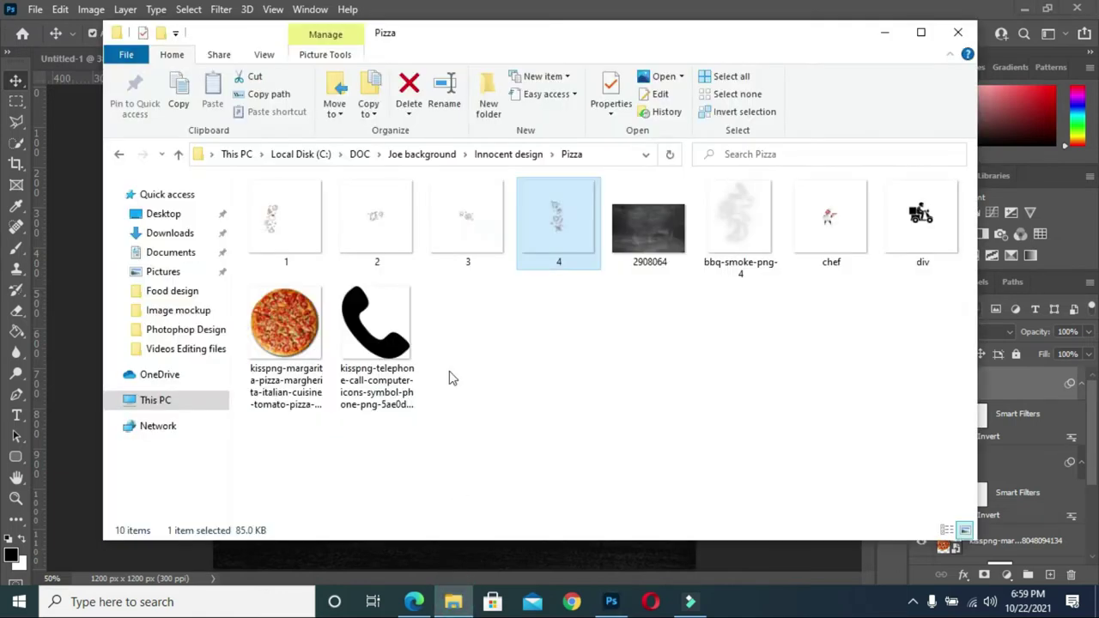
pyautogui.click(384, 235)
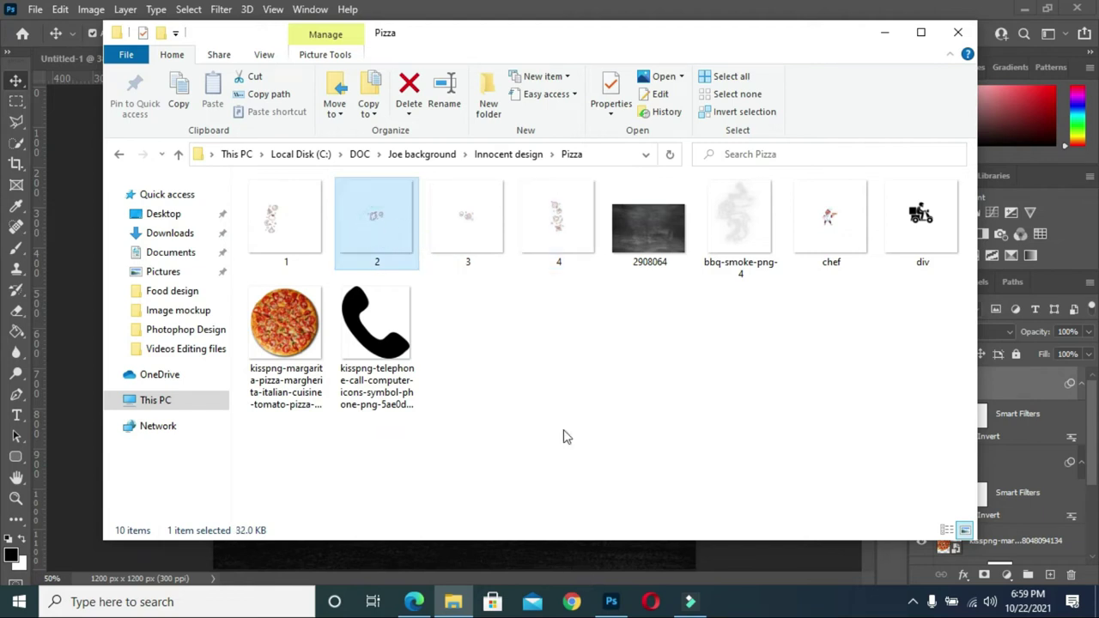
pyautogui.moveTo(397, 235); pyautogui.dragTo(506, 364)
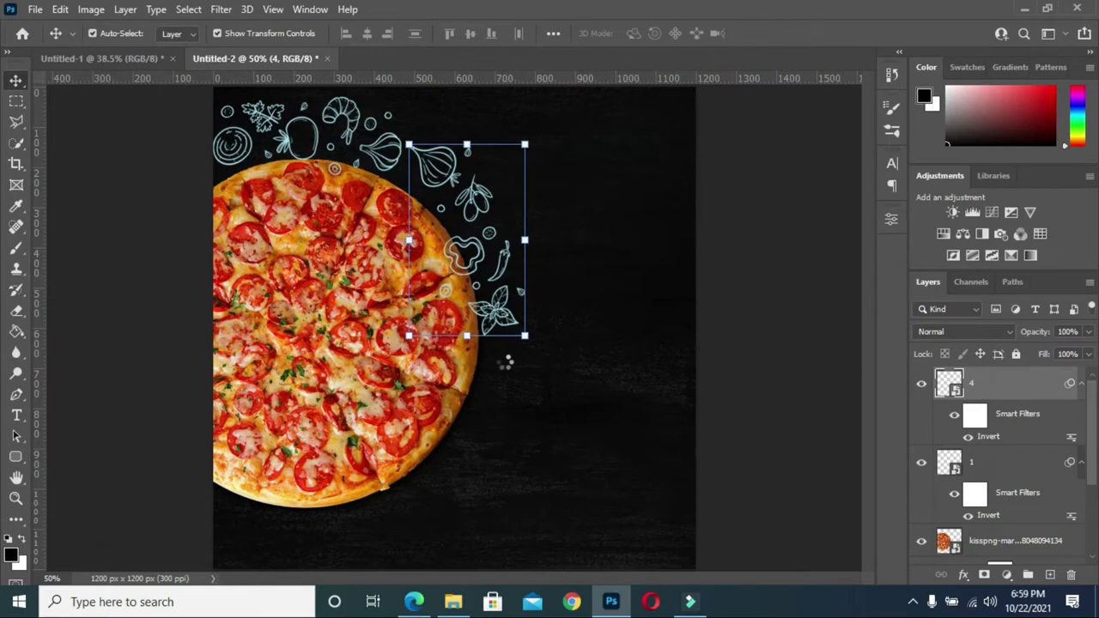
pyautogui.moveTo(441, 327); pyautogui.dragTo(499, 361)
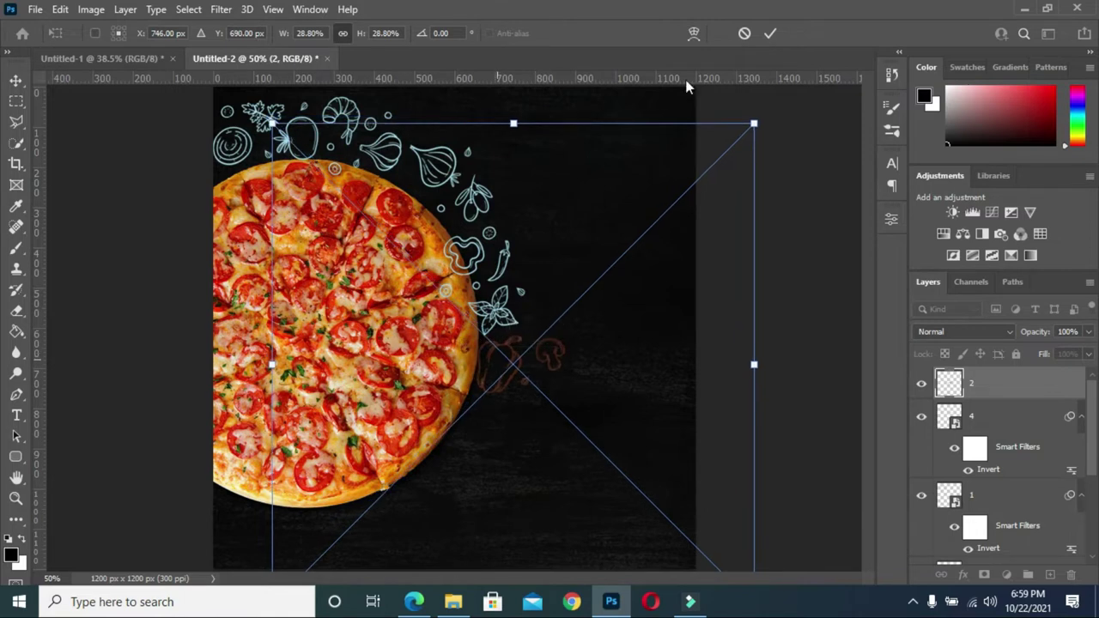
pyautogui.click(770, 33)
pyautogui.hotkey('ctrl', 'i')
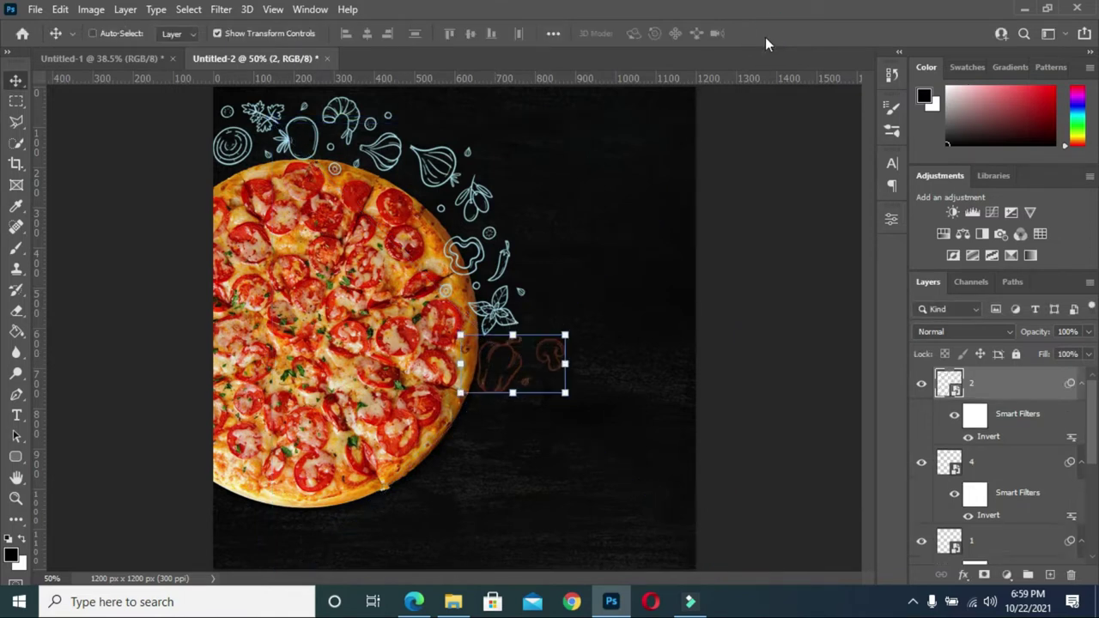
# Place tomato doodle image 3 below the pepper doodle and invert it to white lines.
pyautogui.click(452, 601)
pyautogui.click(467, 222)
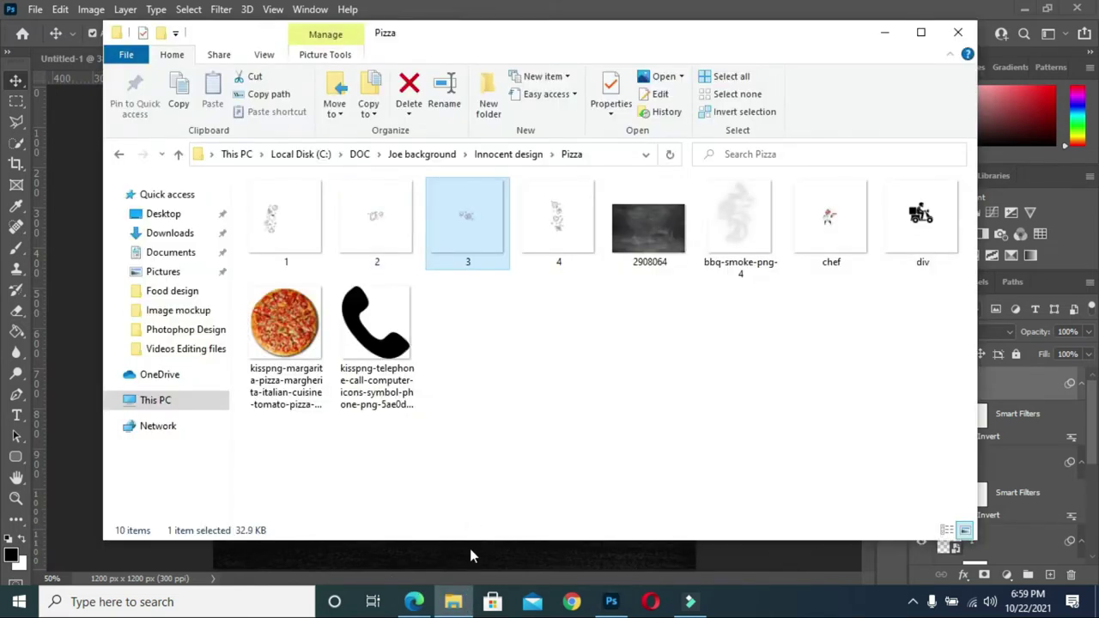
pyautogui.click(474, 552)
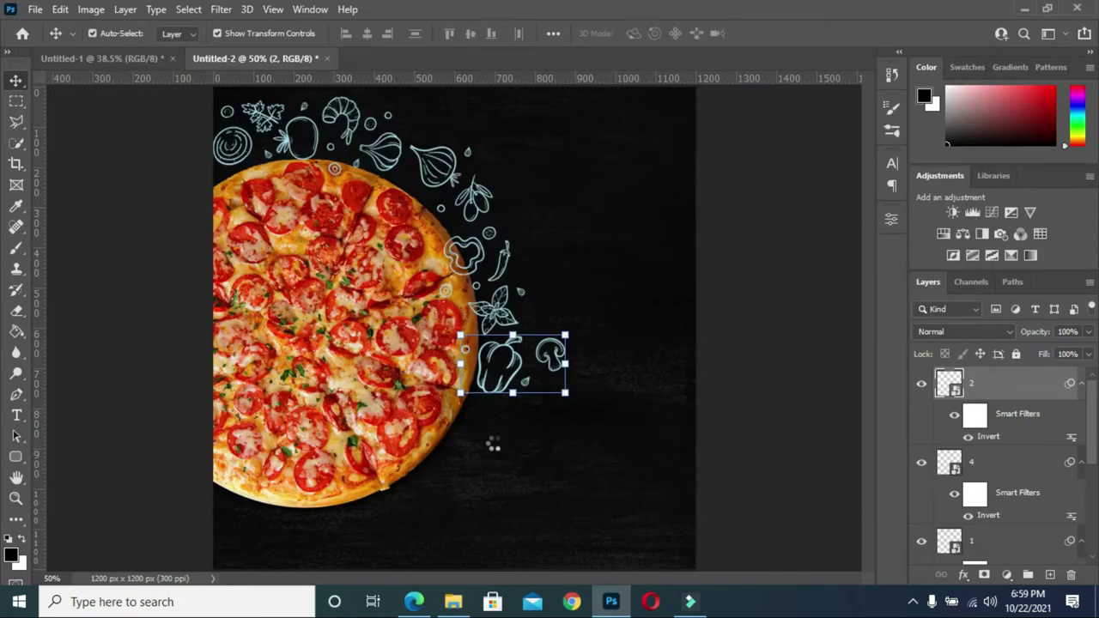
pyautogui.moveTo(470, 439)
pyautogui.mouseDown()
pyautogui.moveTo(515, 550)
pyautogui.moveTo(489, 429)
pyautogui.moveTo(475, 441)
pyautogui.mouseUp()
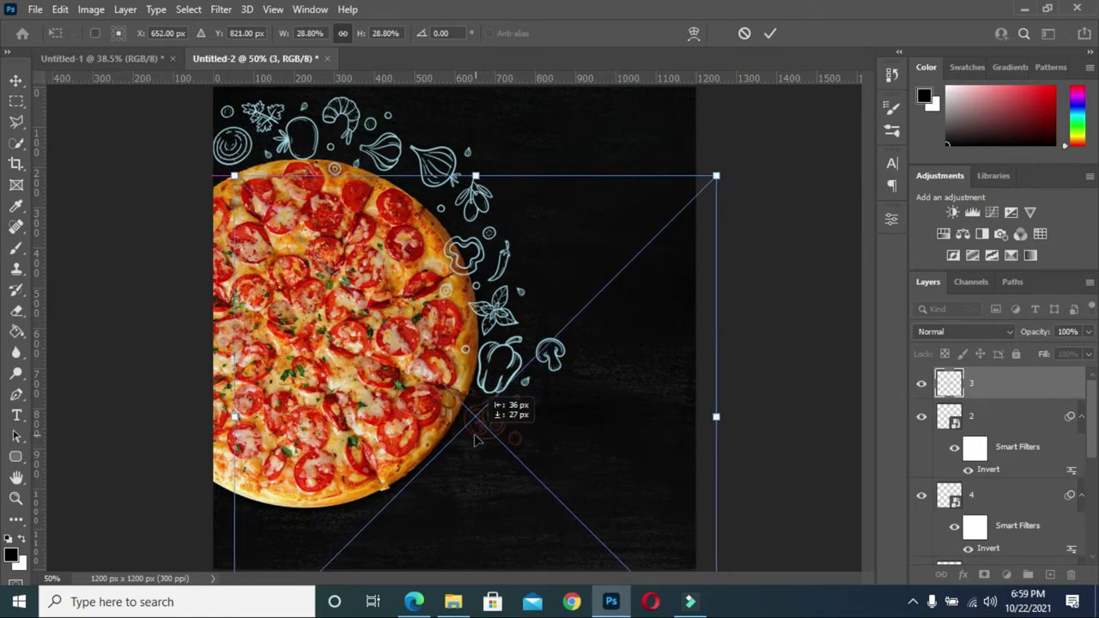
pyautogui.click(770, 33)
pyautogui.hotkey('ctrl', 'i')
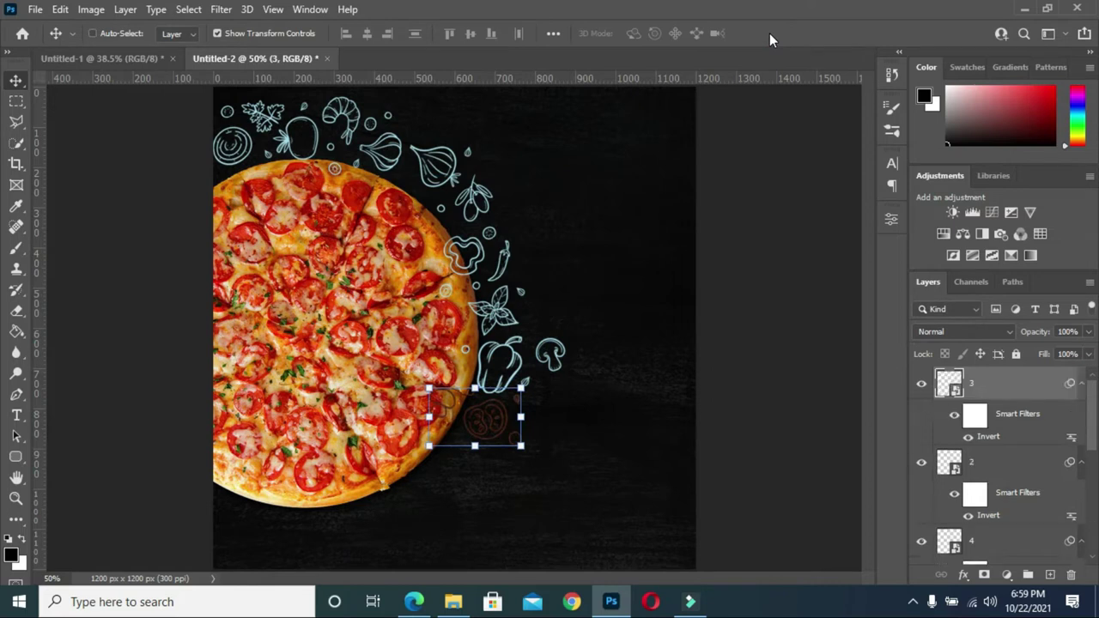
pyautogui.click(752, 362)
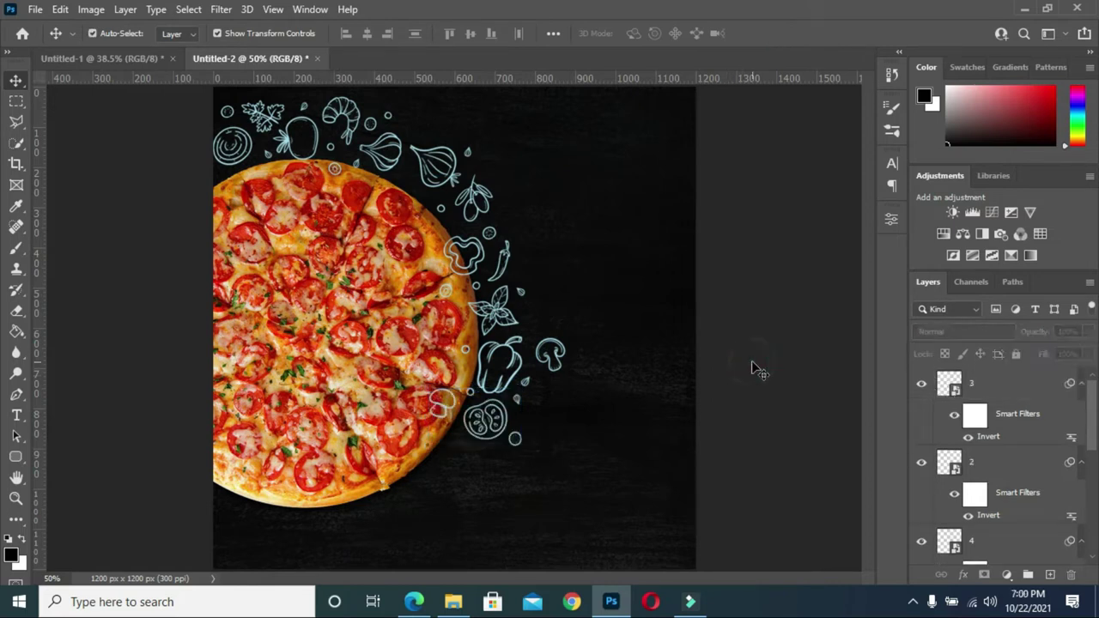
# Duplicate doodle layer 4 and rotate the copy about 81° beneath the pizza.
pyautogui.click(460, 157)
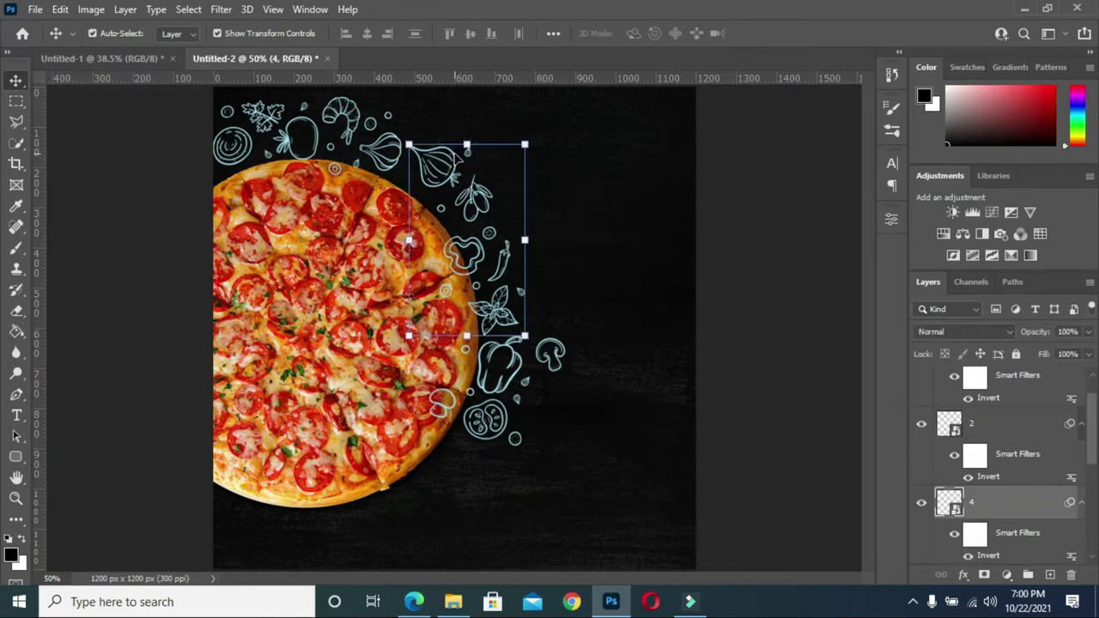
pyautogui.moveTo(458, 155); pyautogui.dragTo(459, 157)
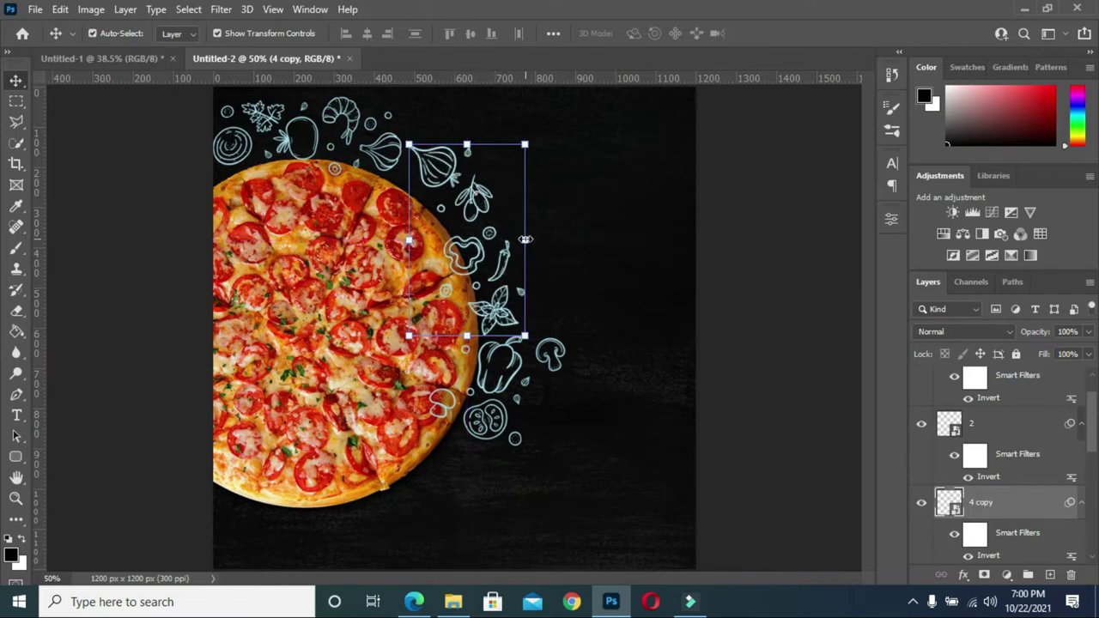
pyautogui.moveTo(525, 239); pyautogui.dragTo(403, 549)
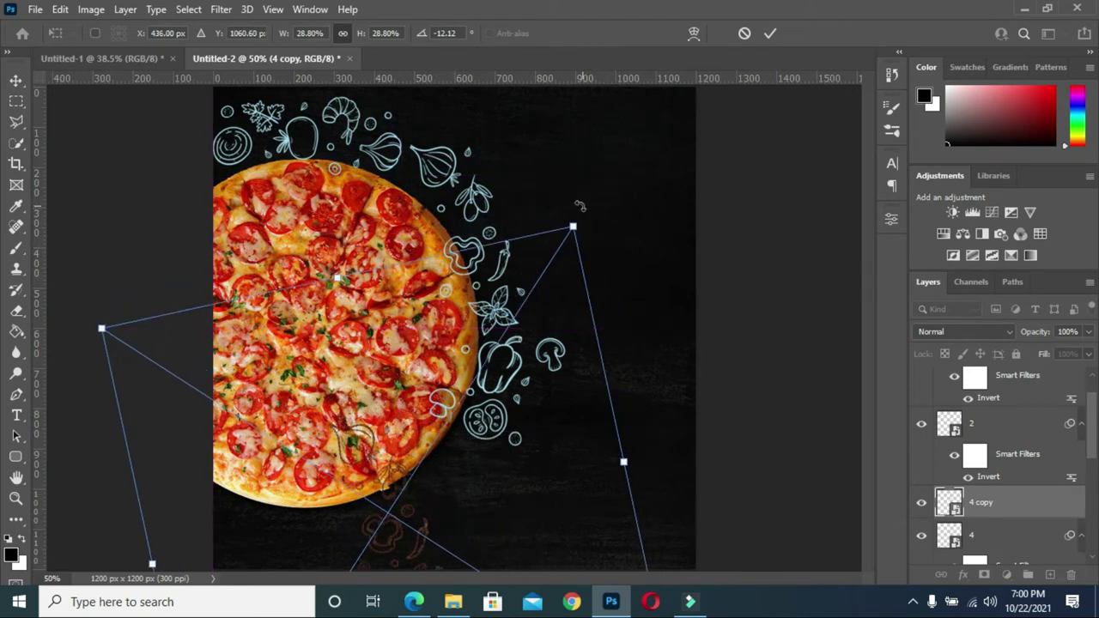
pyautogui.moveTo(580, 206); pyautogui.dragTo(487, 582)
pyautogui.moveTo(521, 499)
pyautogui.mouseDown()
pyautogui.moveTo(526, 483)
pyautogui.moveTo(514, 481)
pyautogui.mouseUp()
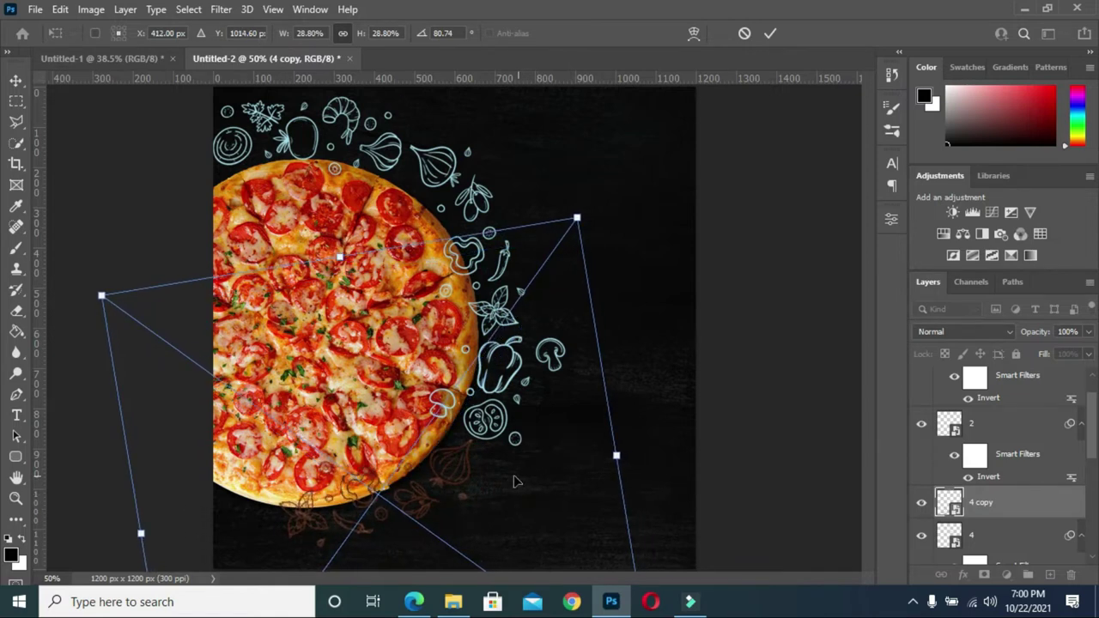
pyautogui.click(770, 33)
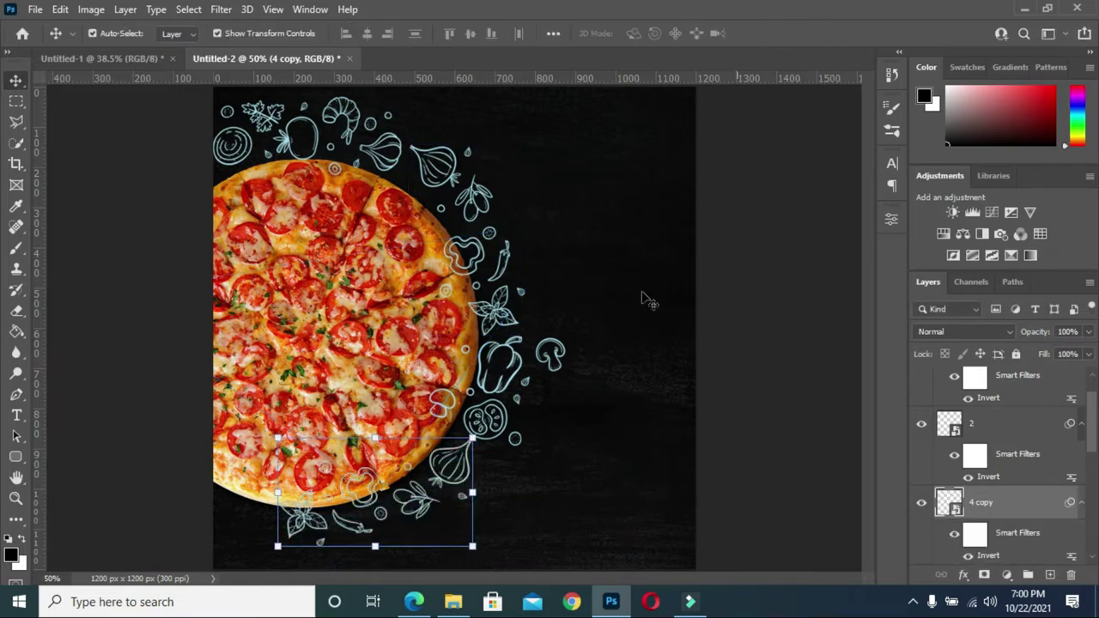
pyautogui.click(523, 352)
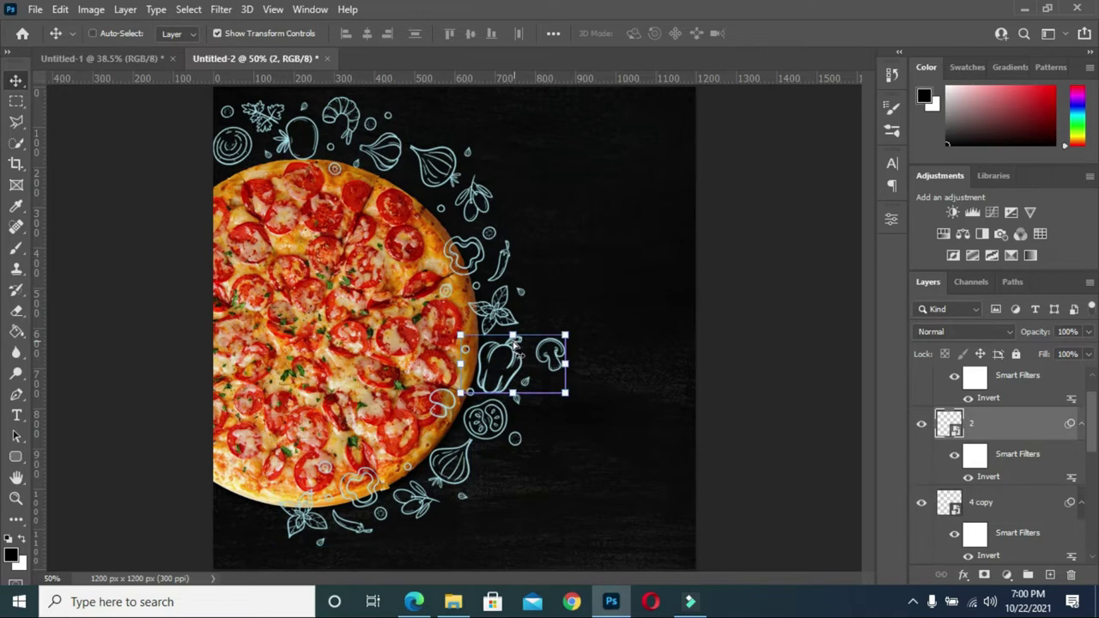
# Duplicate the pepper-and-mushroom doodle, flip the copy horizontally and place it below the pizza's lower left.
pyautogui.hotkey('ctrl', 'j')
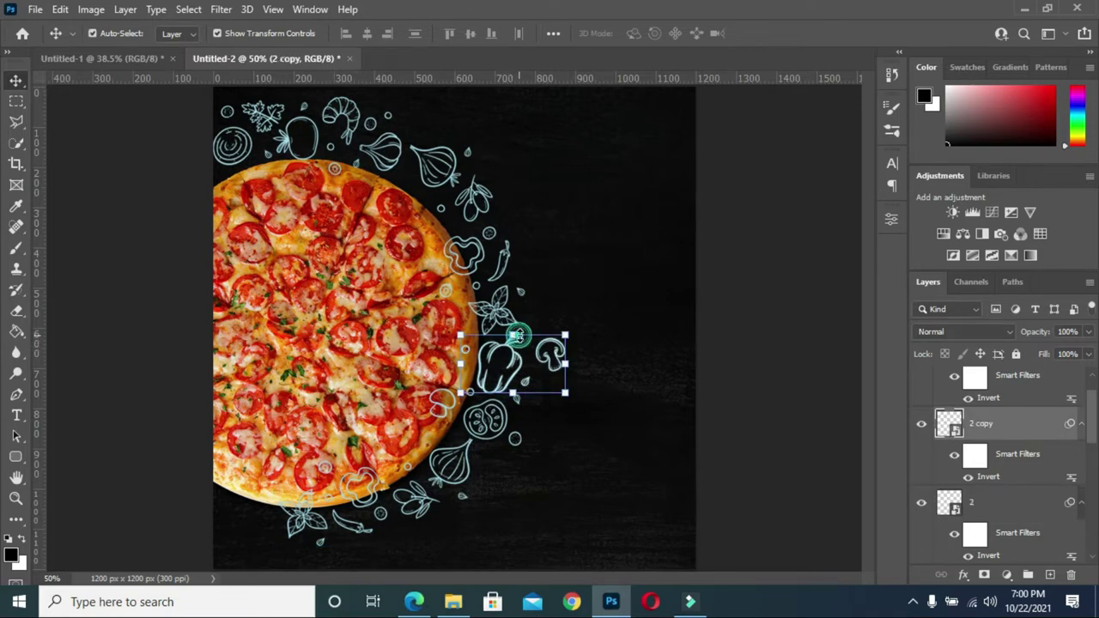
pyautogui.hotkey('ctrl', 't')
pyautogui.moveTo(576, 376); pyautogui.dragTo(341, 517)
pyautogui.rightClick(488, 521)
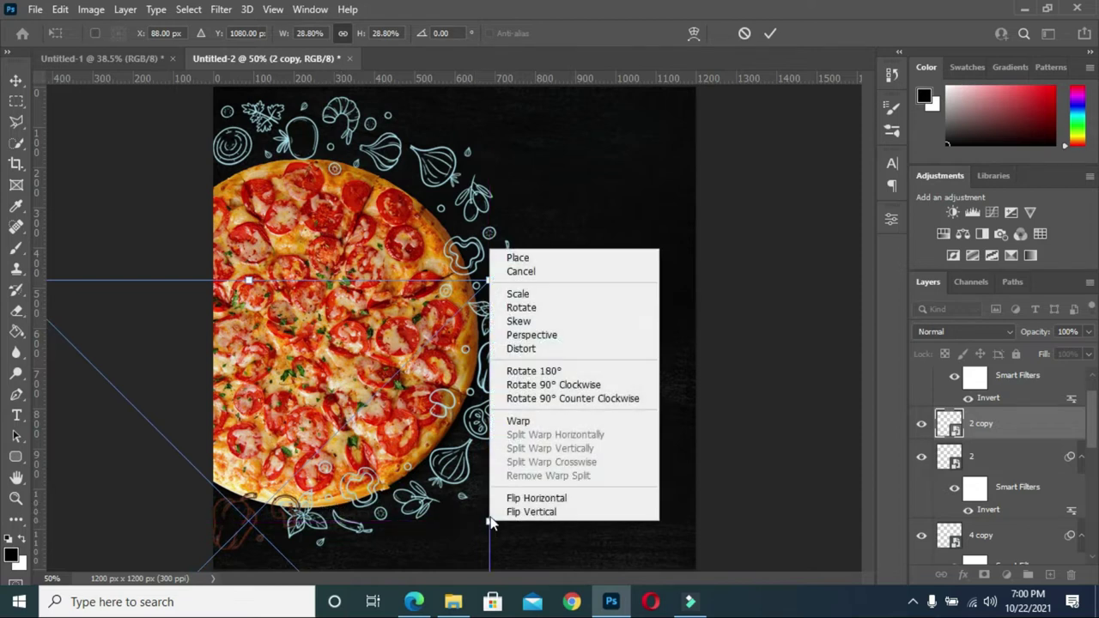
pyautogui.click(515, 499)
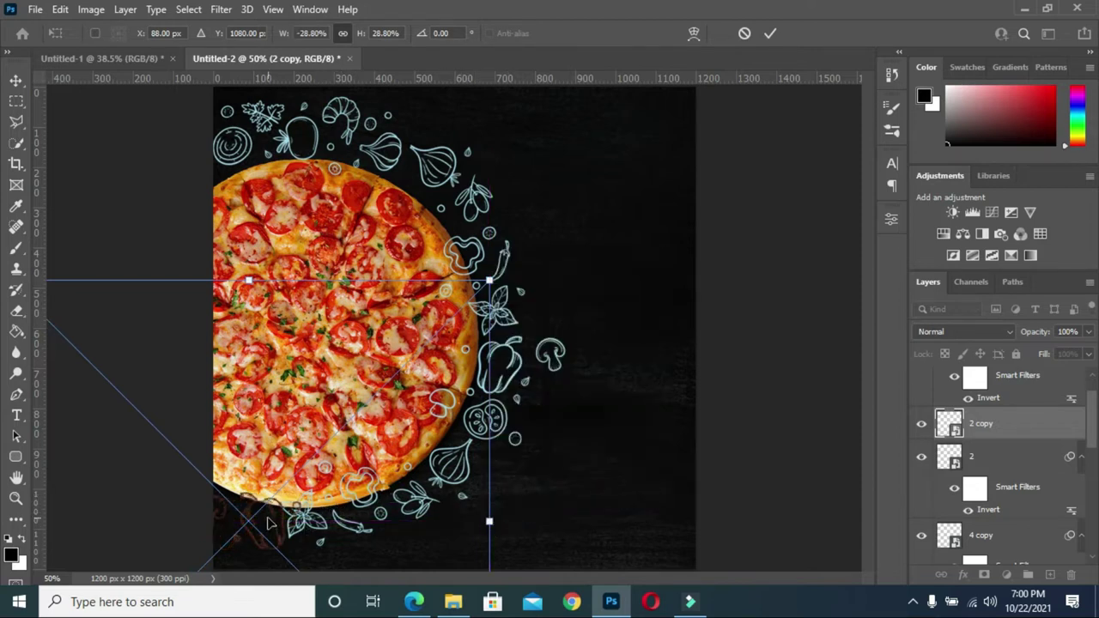
pyautogui.moveTo(268, 529); pyautogui.dragTo(262, 528)
pyautogui.click(766, 33)
pyautogui.click(753, 295)
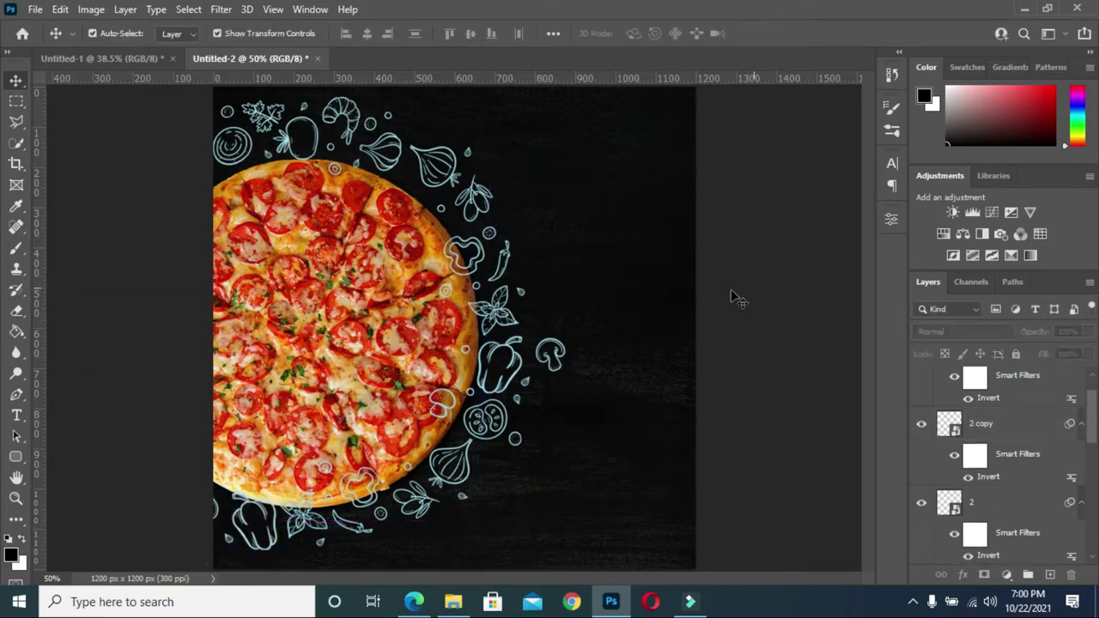
# Collapse the Smart Filters lists on doodle layers 2 copy, 2, 4 copy, 4, 1 and 3.
pyautogui.scroll(-3, 554, 240)
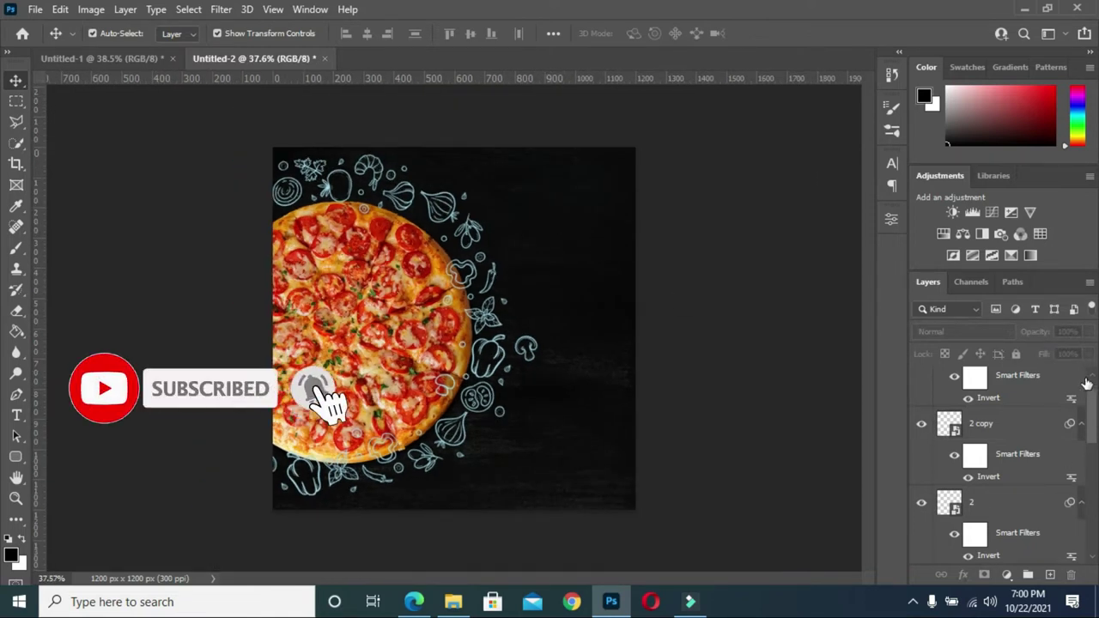
pyautogui.click(1081, 424)
pyautogui.click(1081, 457)
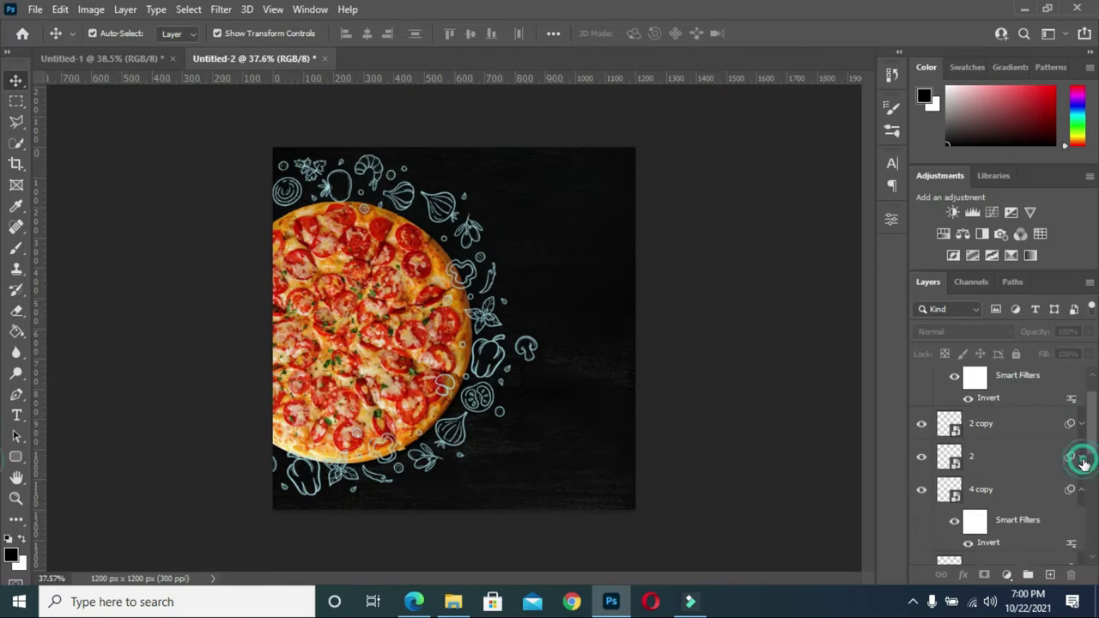
pyautogui.click(1081, 489)
pyautogui.click(1081, 522)
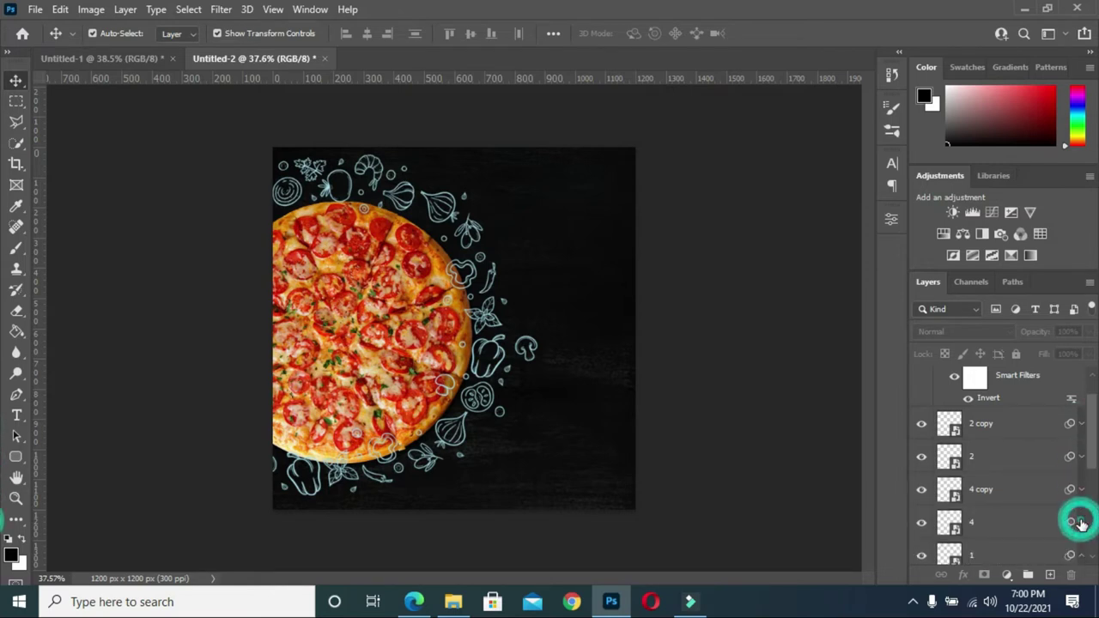
pyautogui.click(1080, 554)
pyautogui.scroll(-5, 1065, 481)
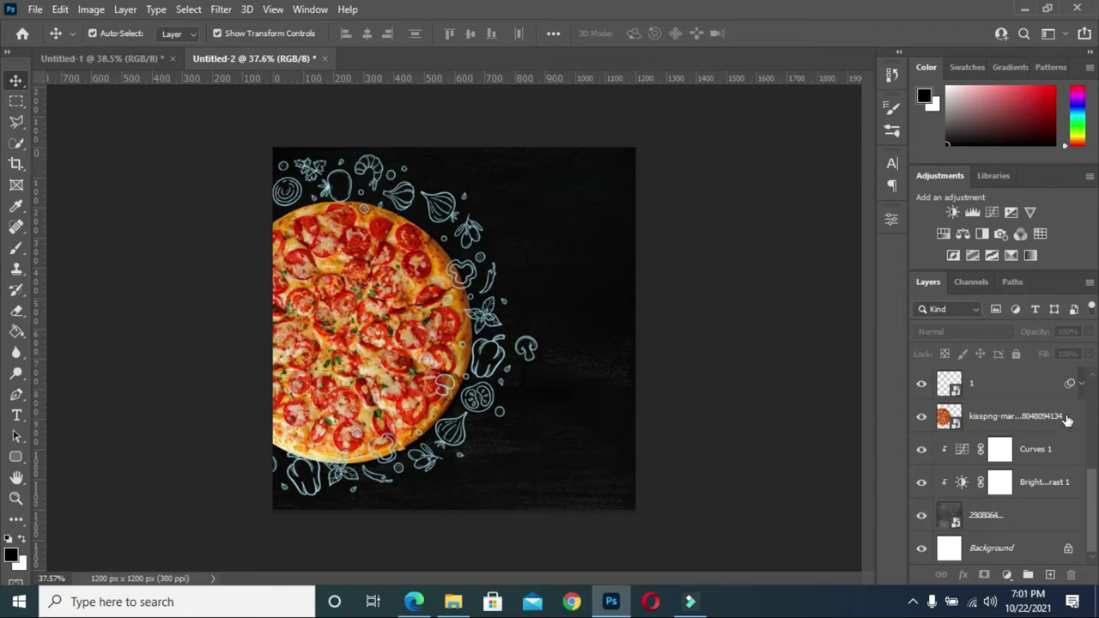
pyautogui.scroll(5, 1008, 438)
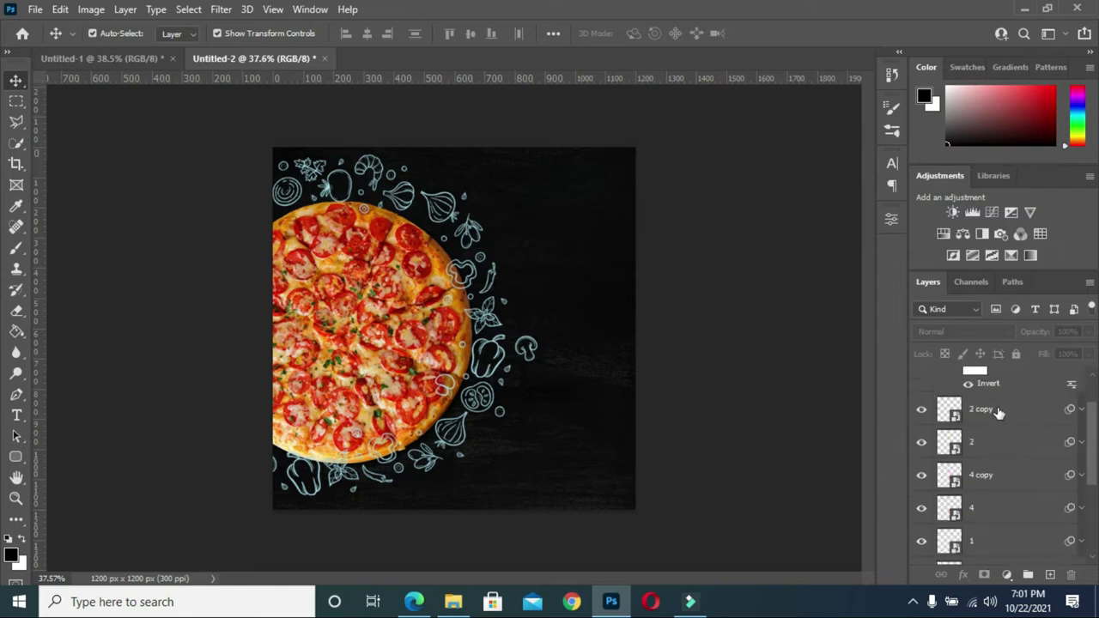
pyautogui.click(1081, 384)
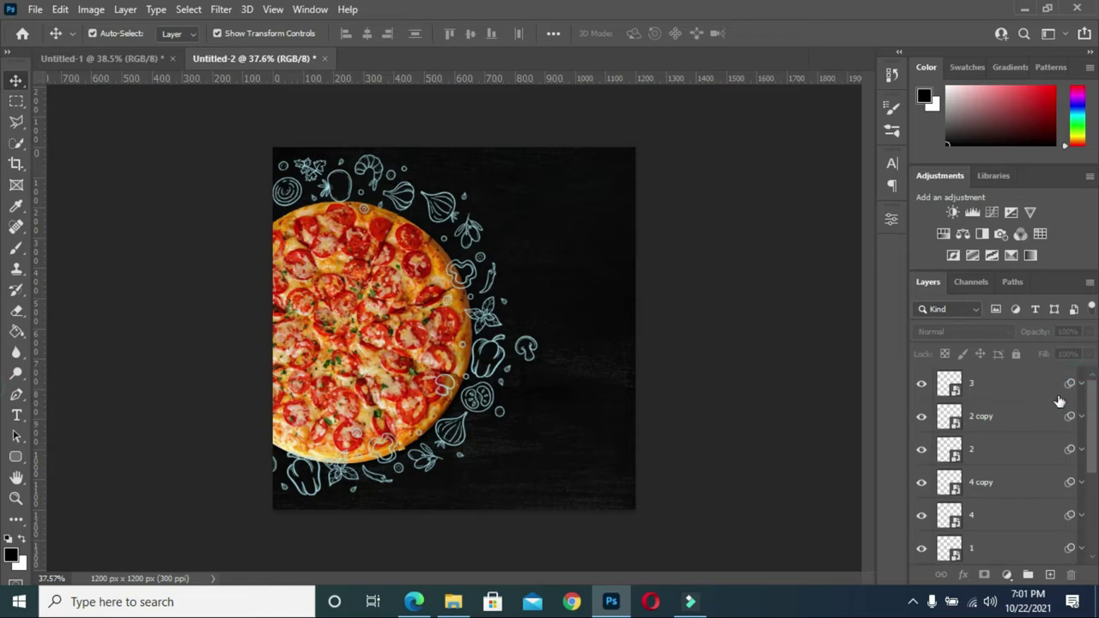
# Group doodle layers 3 through 1 into a group named pIZZA.
pyautogui.click(1027, 382)
pyautogui.scroll(-2, 1026, 446)
pyautogui.scroll(-1, 1022, 453)
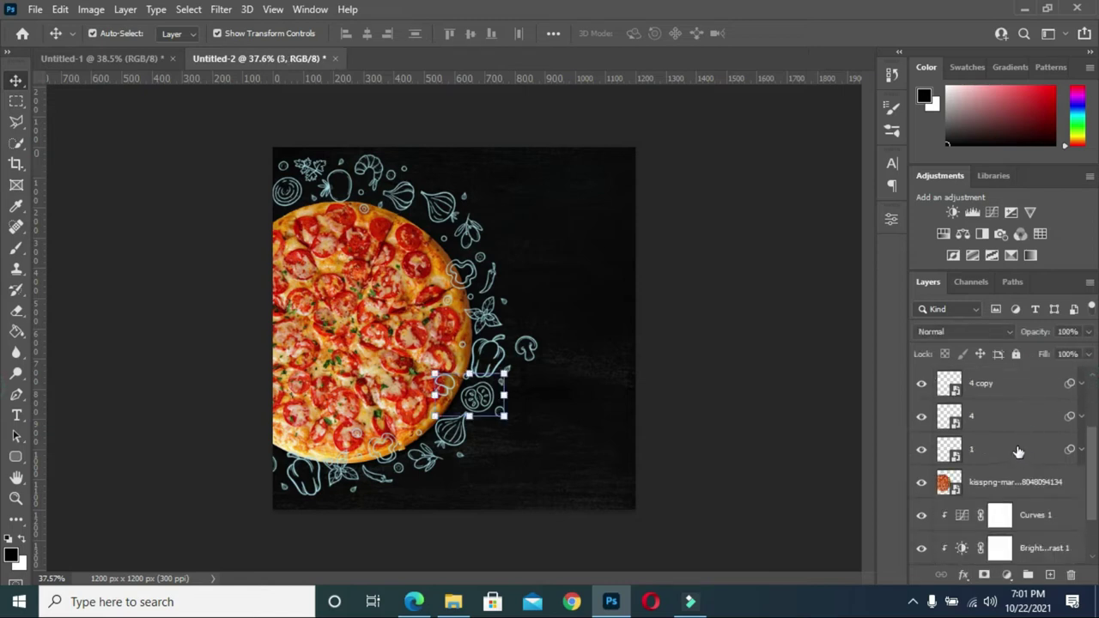
pyautogui.keyDown('shift'); pyautogui.click(995, 450); pyautogui.keyUp('shift')
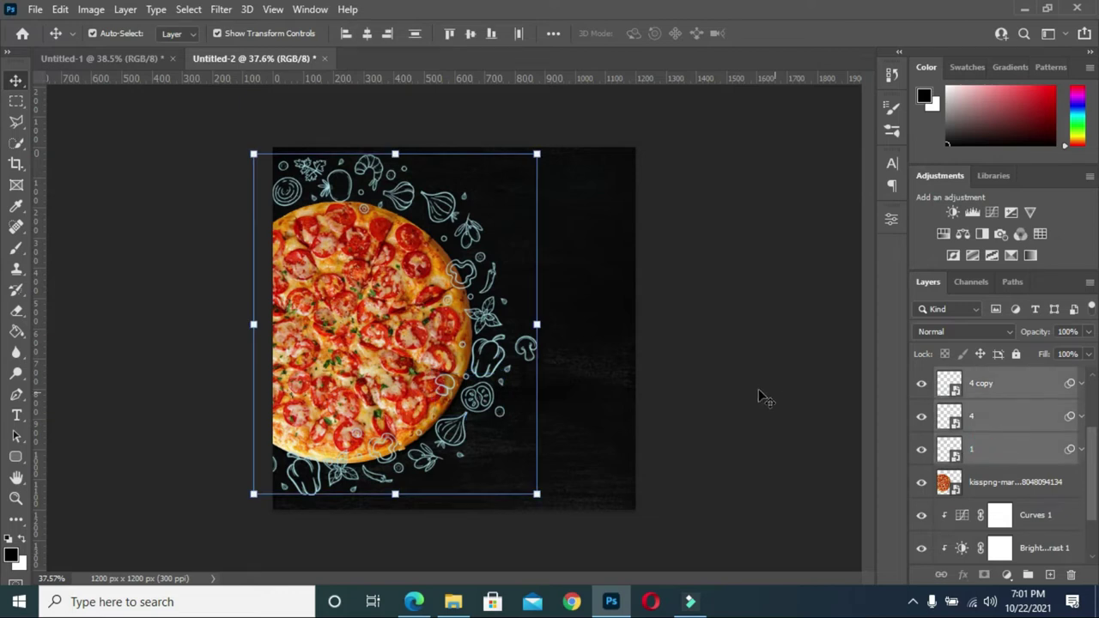
pyautogui.press('ctrl')
pyautogui.hotkey('ctrl', 'g')
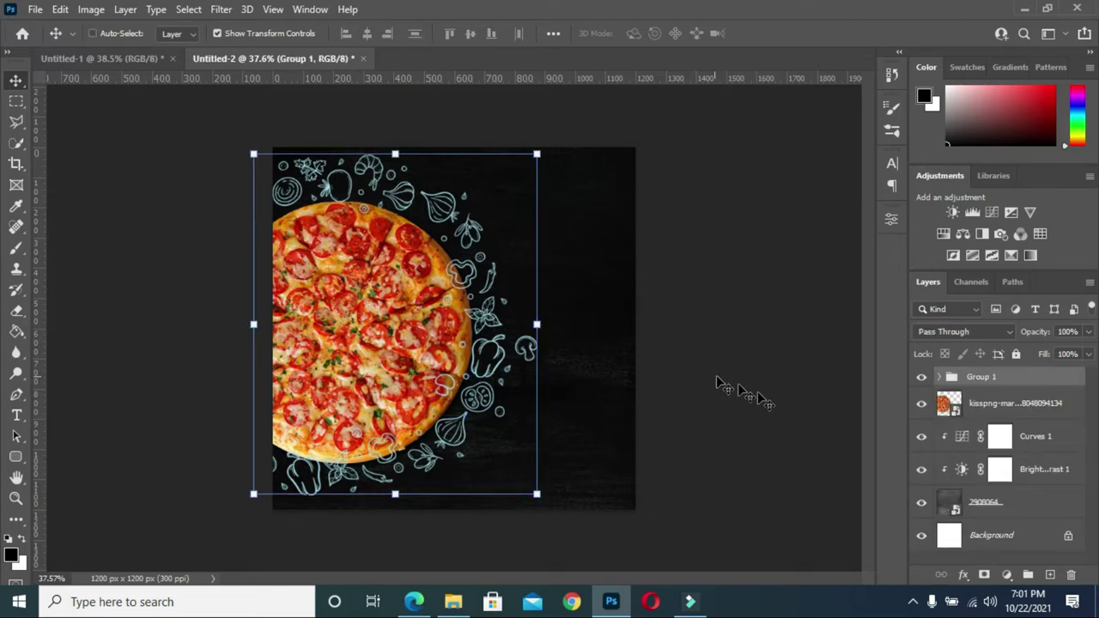
pyautogui.doubleClick(984, 377)
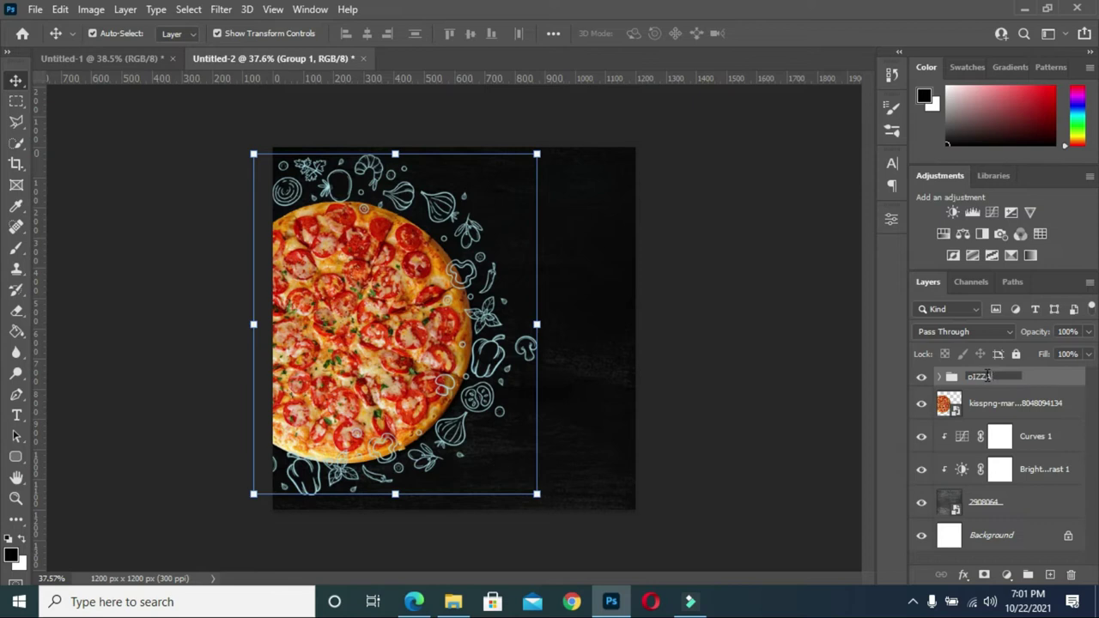
pyautogui.press('Return')
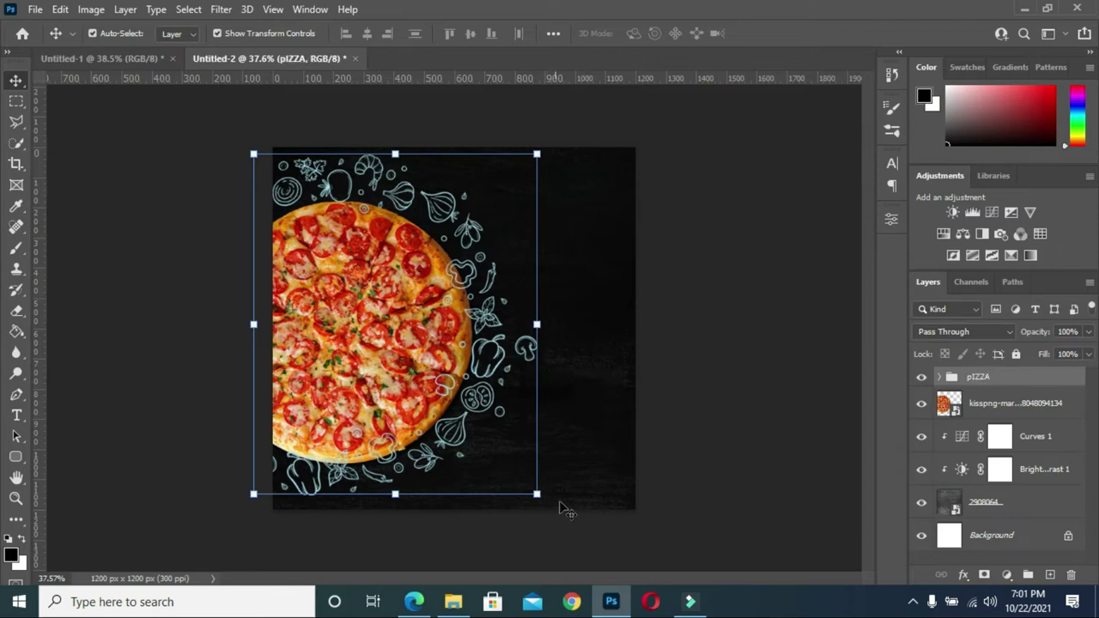
pyautogui.moveTo(535, 494)
pyautogui.mouseDown()
pyautogui.moveTo(483, 463)
pyautogui.moveTo(519, 514)
pyautogui.moveTo(542, 489)
pyautogui.mouseUp()
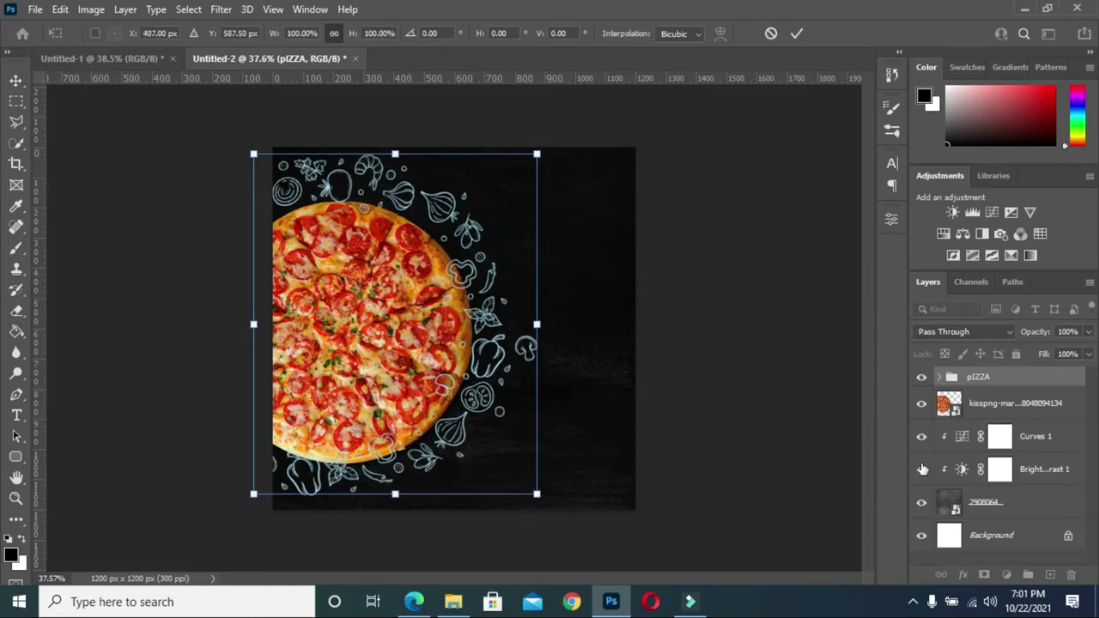
# Move the kisspng pizza photo layer into the pIZZA group.
pyautogui.hotkey('ctrl', '+')
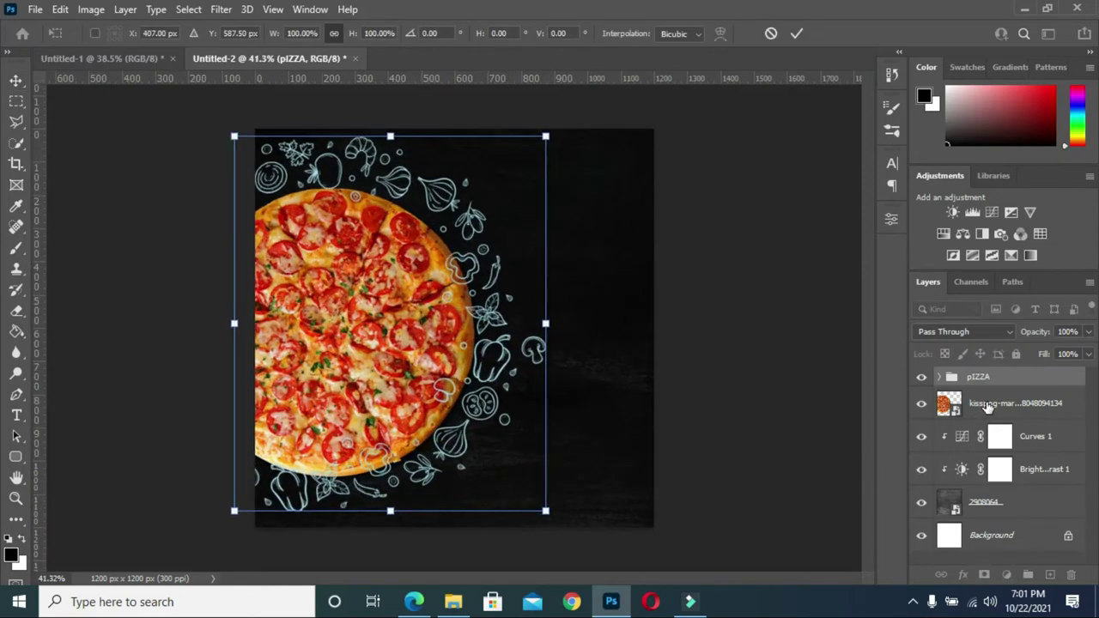
pyautogui.click(940, 377)
pyautogui.scroll(-1, 996, 424)
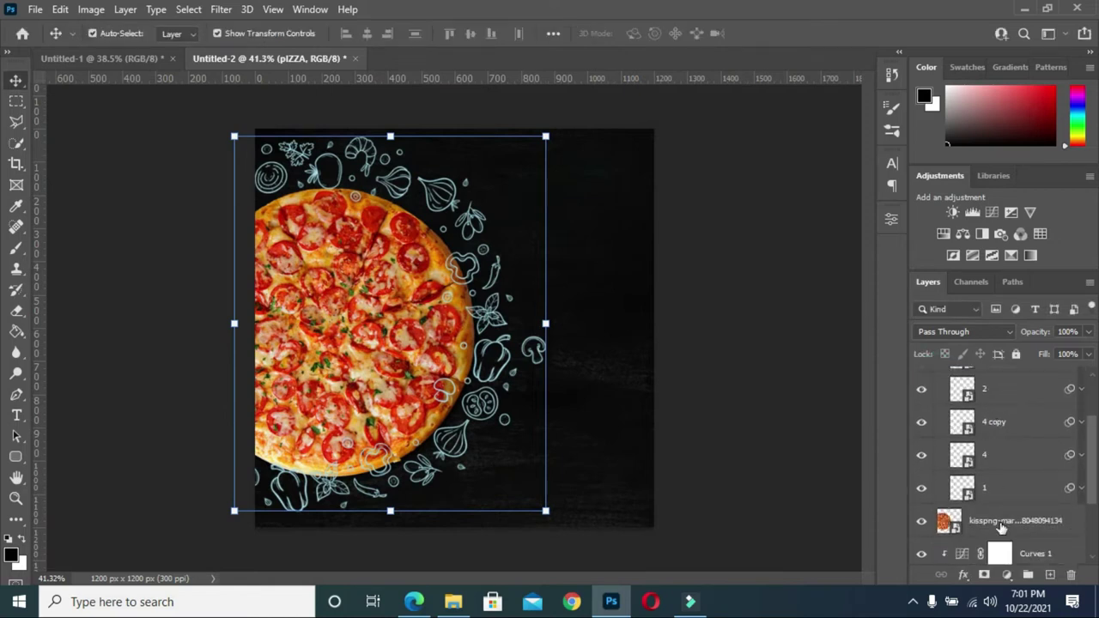
pyautogui.moveTo(1000, 527); pyautogui.dragTo(997, 508)
pyautogui.scroll(3, 947, 404)
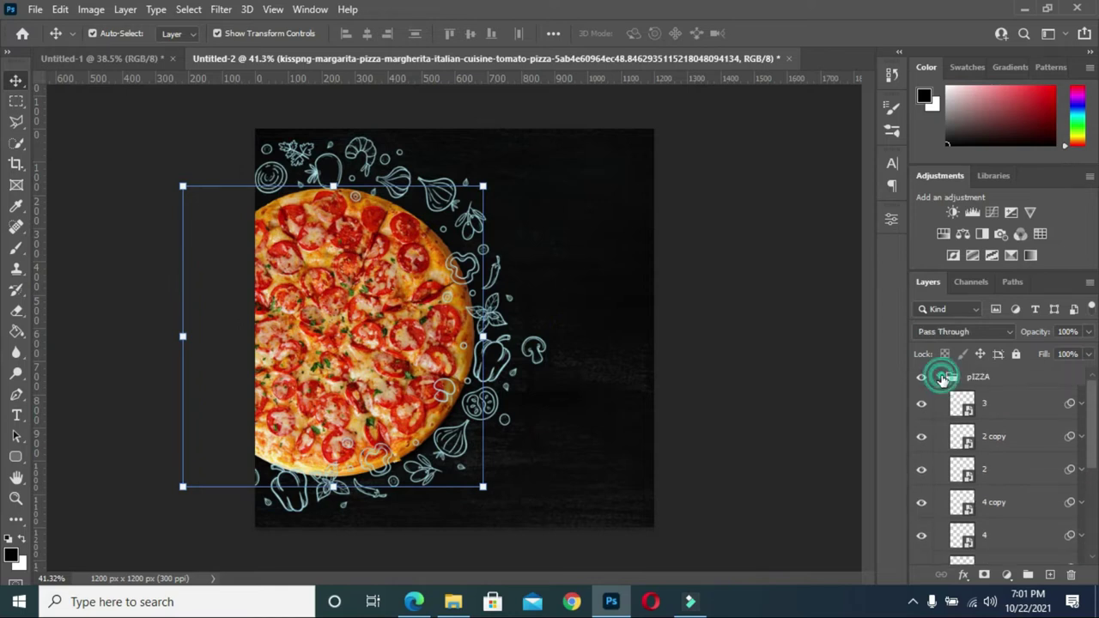
# Scale the whole pIZZA group to 82.25% and commit the resize.
pyautogui.click(940, 377)
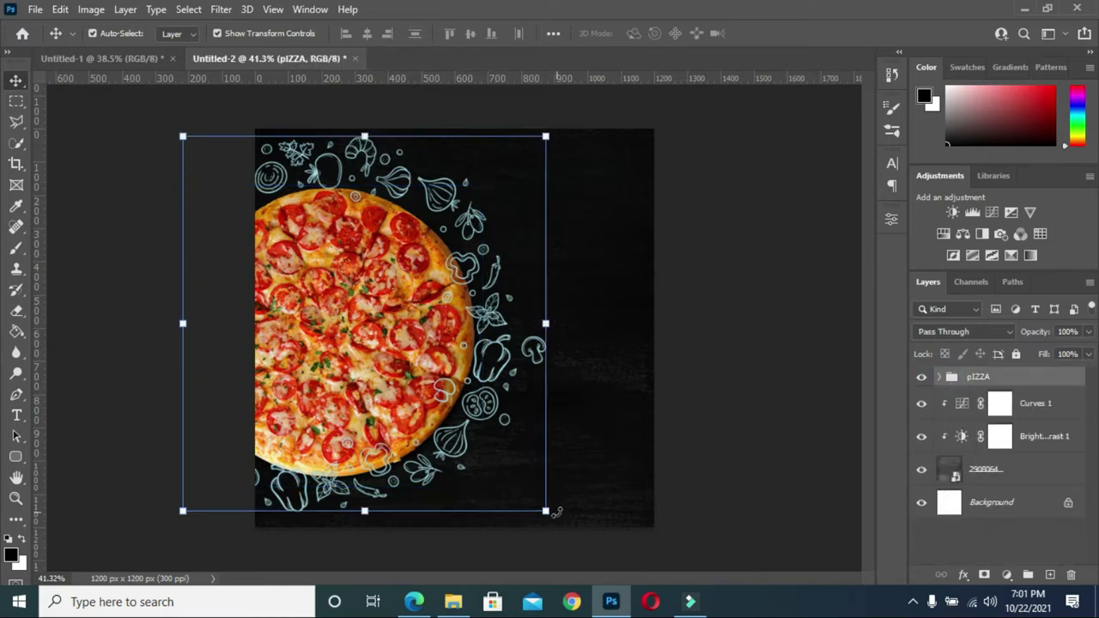
pyautogui.moveTo(544, 511); pyautogui.dragTo(461, 427)
pyautogui.moveTo(359, 319); pyautogui.dragTo(375, 347)
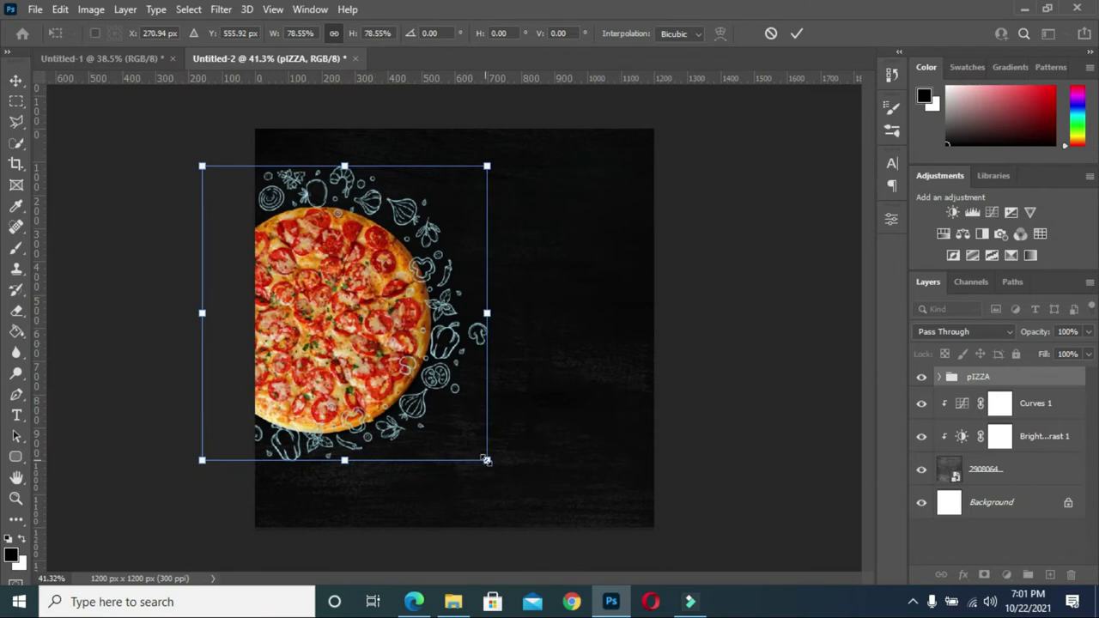
pyautogui.moveTo(486, 460); pyautogui.dragTo(497, 473)
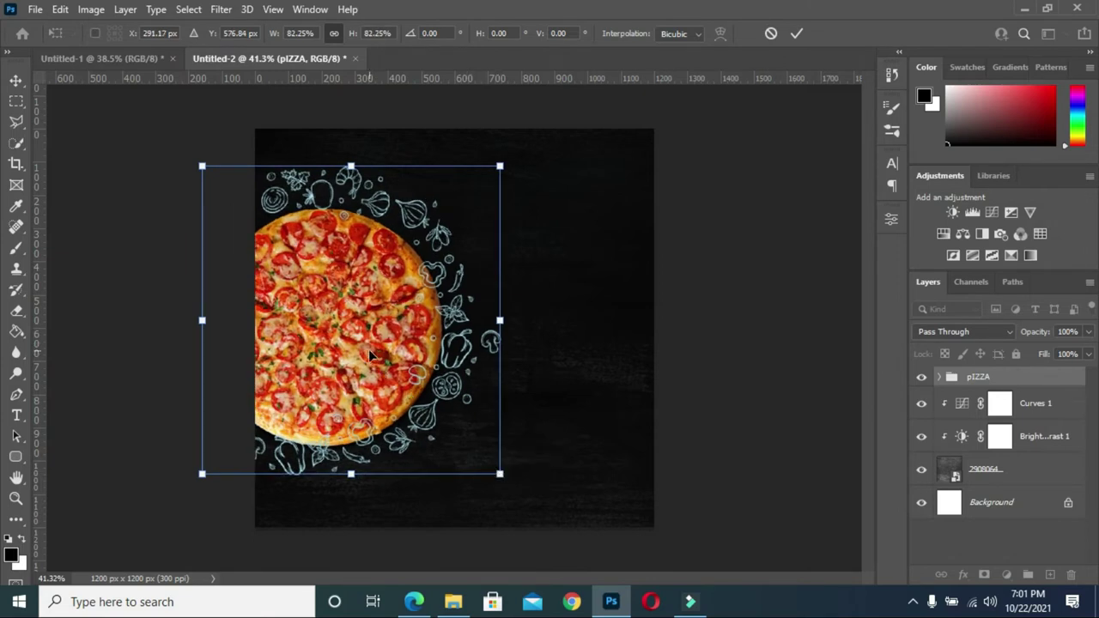
pyautogui.moveTo(371, 352)
pyautogui.mouseDown()
pyautogui.moveTo(356, 352)
pyautogui.moveTo(371, 351)
pyautogui.mouseUp()
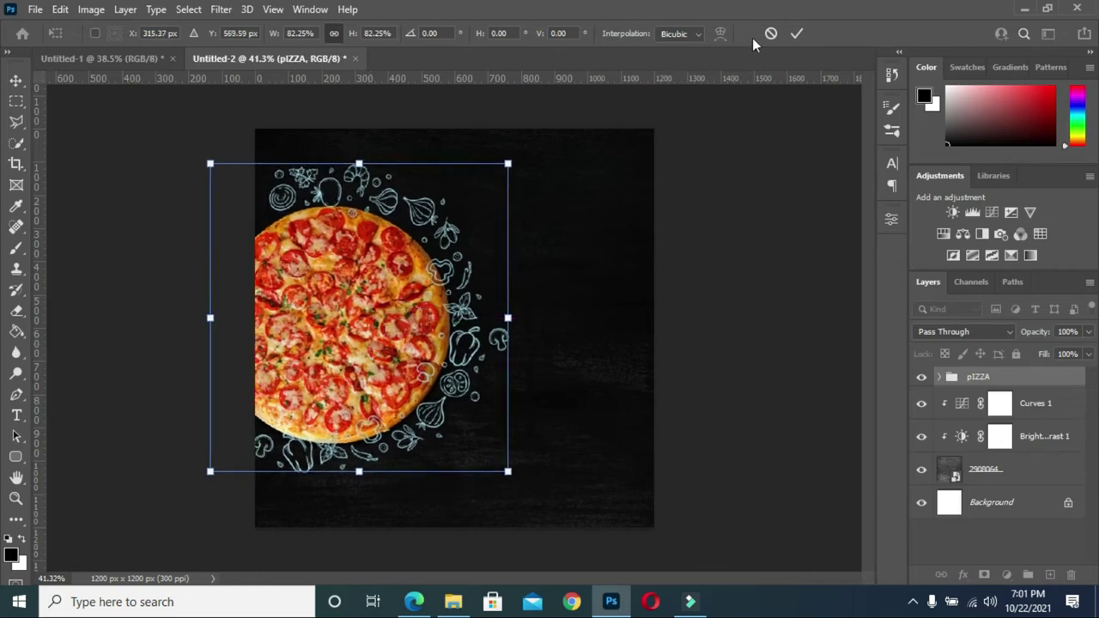
pyautogui.click(797, 34)
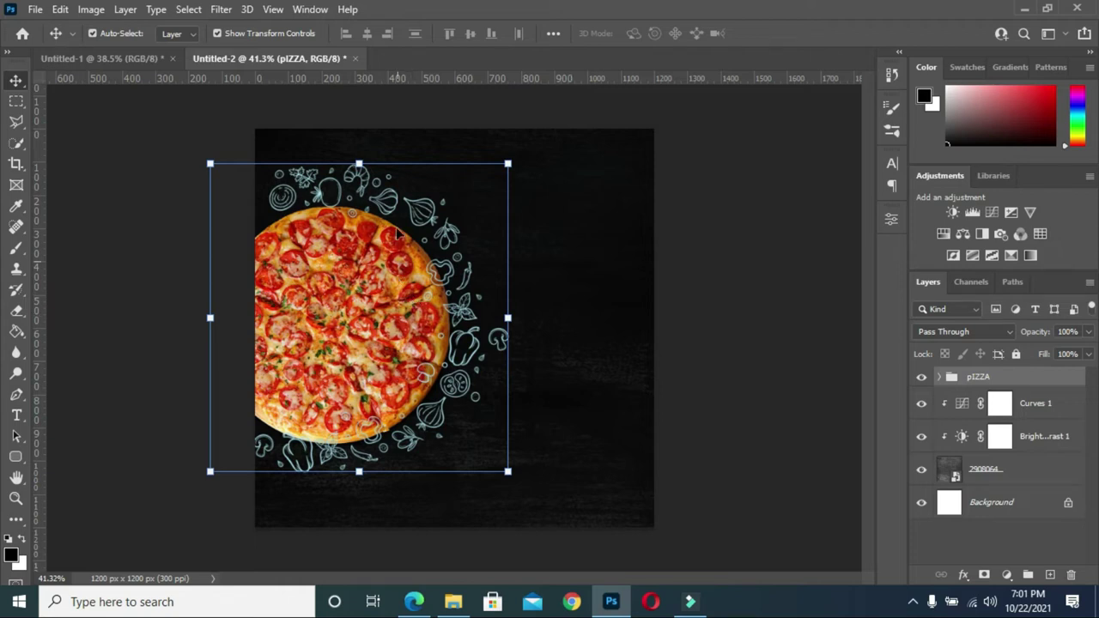
# Nudge the pIZZA group left with two Shift+Left presses.
pyautogui.click(328, 296)
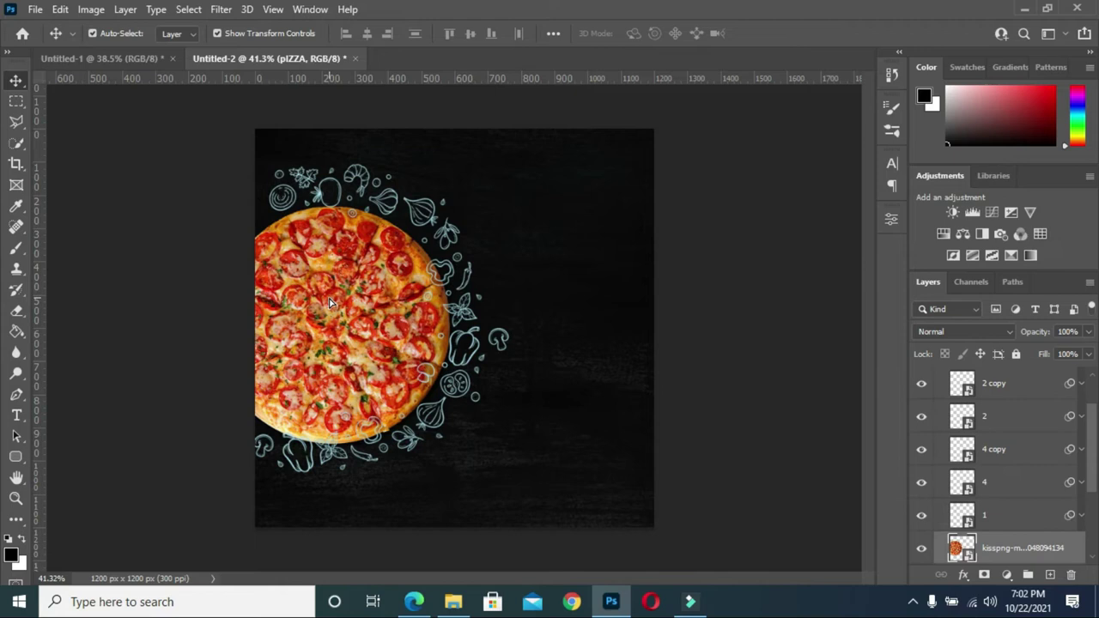
pyautogui.moveTo(331, 298); pyautogui.dragTo(327, 297)
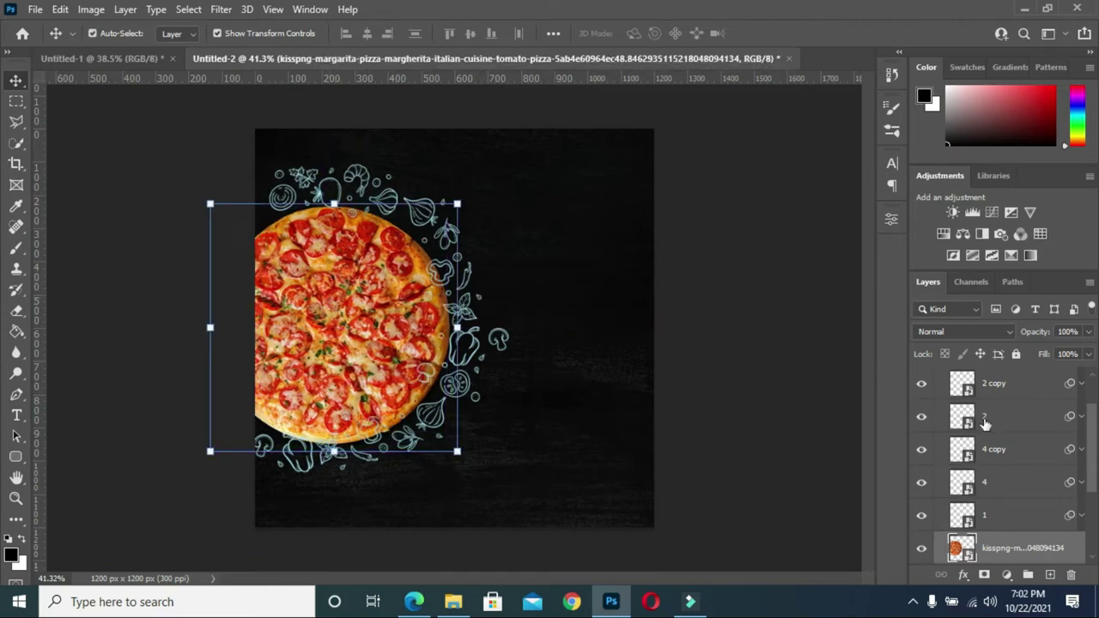
pyautogui.scroll(2, 985, 424)
pyautogui.scroll(3, 986, 424)
pyautogui.click(941, 376)
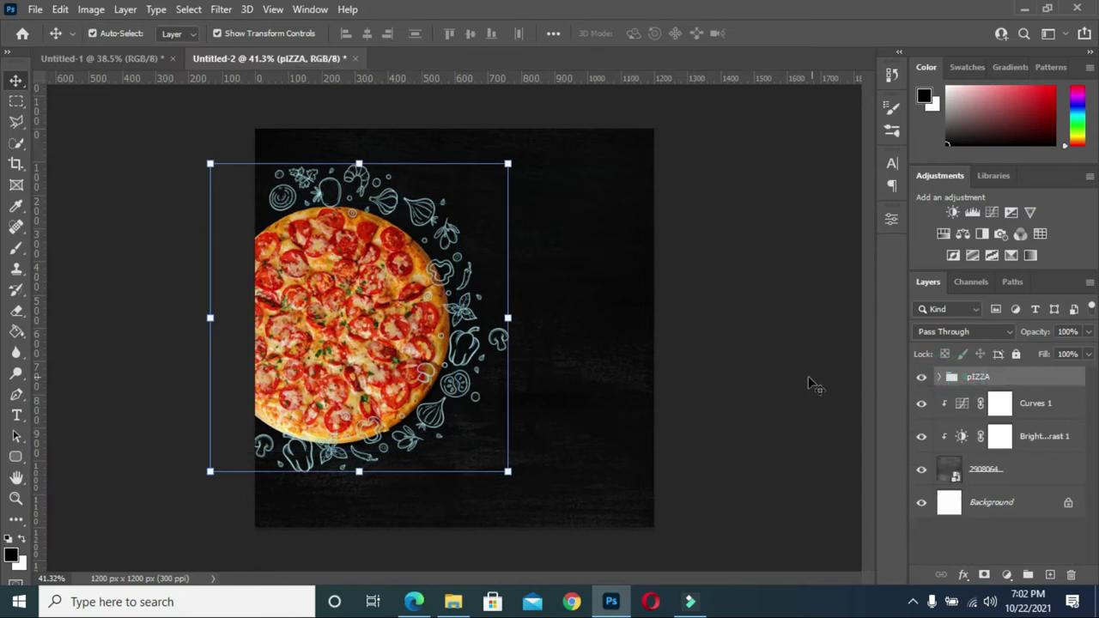
pyautogui.hotkey('shift', 'Left')
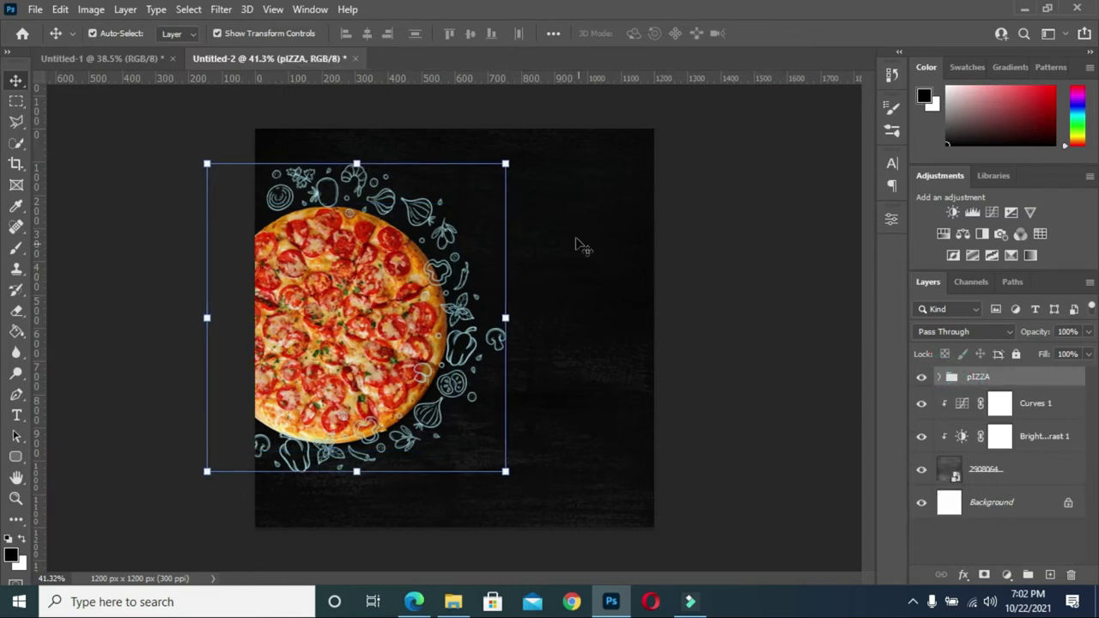
pyautogui.hotkey('shift', 'Left')
# Discard the accidental tilt, commit the transform, and bring up the Untitled-1 reference design.
pyautogui.moveTo(521, 155)
pyautogui.mouseDown()
pyautogui.moveTo(498, 132)
pyautogui.moveTo(512, 146)
pyautogui.mouseUp()
pyautogui.click(771, 34)
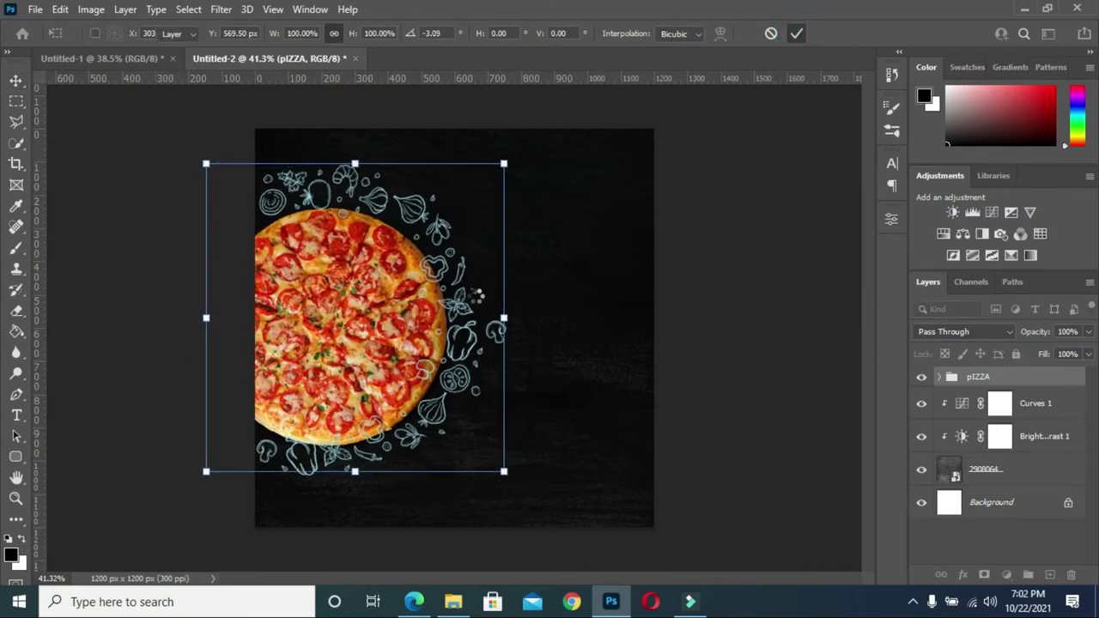
pyautogui.moveTo(194, 338); pyautogui.dragTo(193, 338)
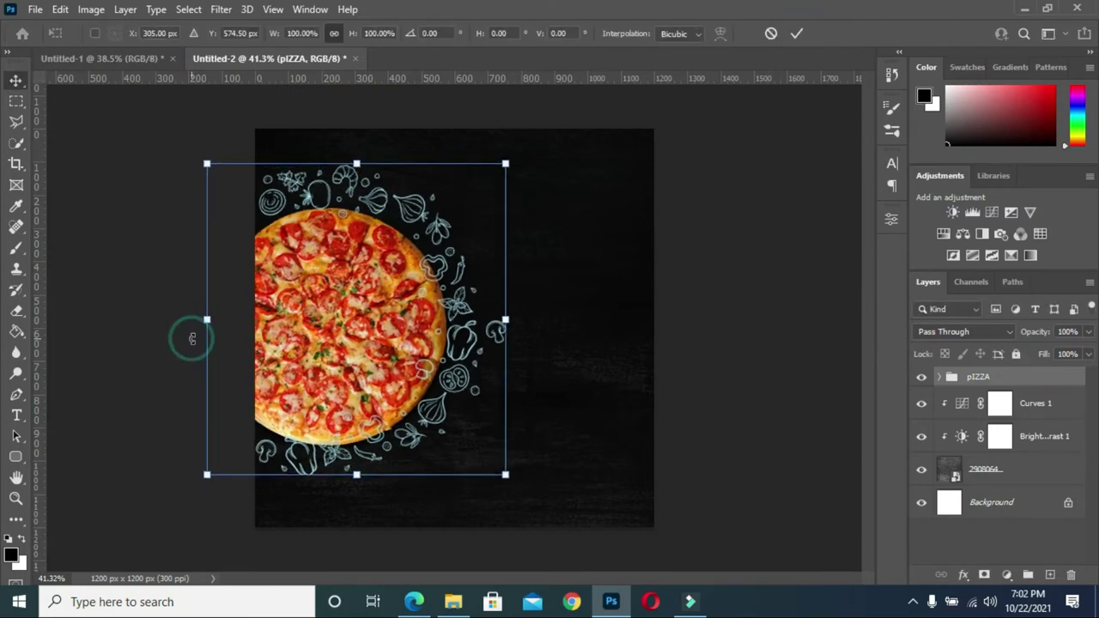
pyautogui.click(798, 35)
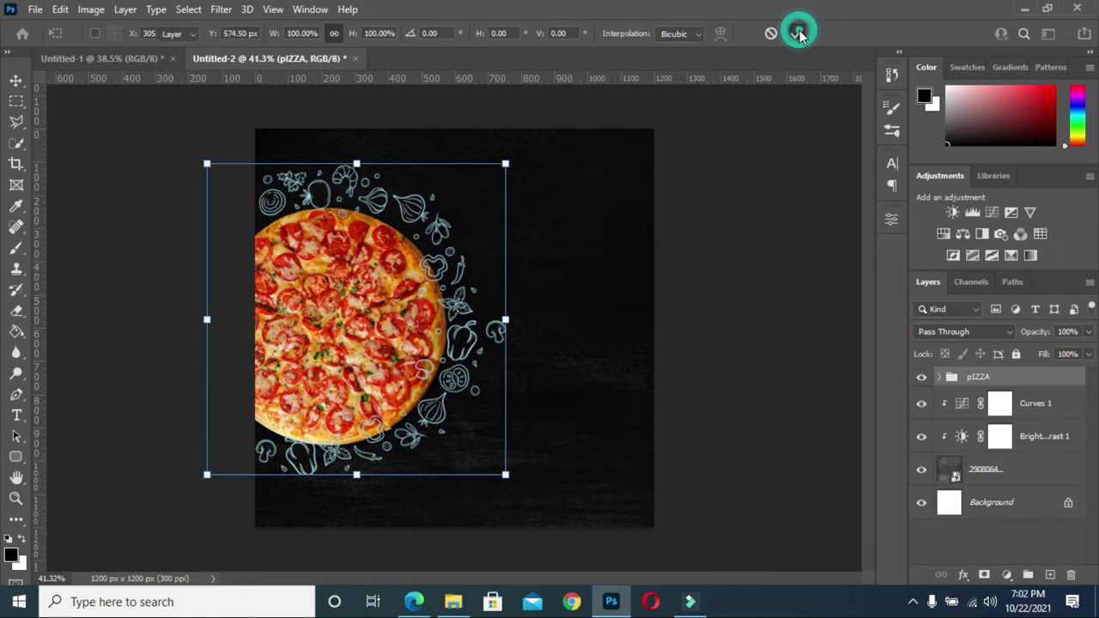
pyautogui.click(129, 57)
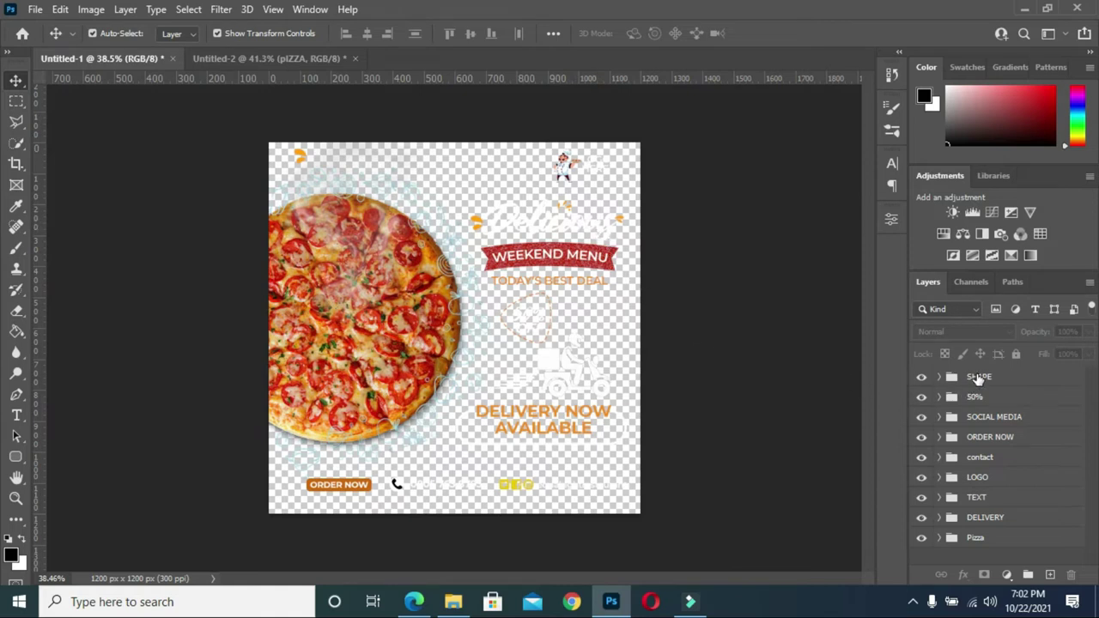
# Copy the LOGO group of chef and LOGO HERE into the dark flyer's top right.
pyautogui.click(979, 478)
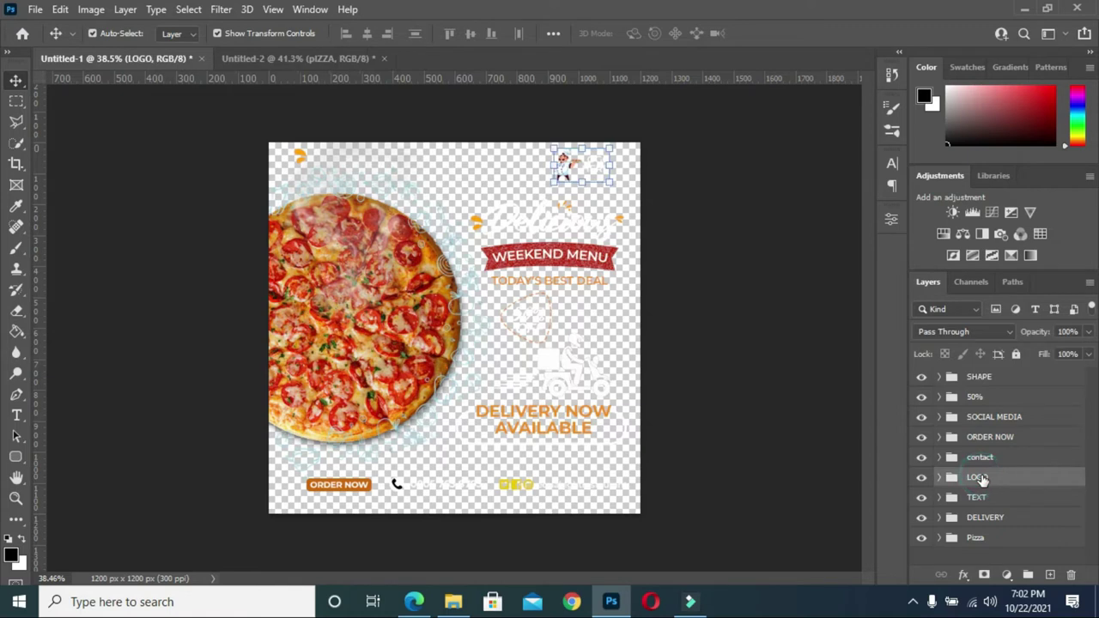
pyautogui.moveTo(981, 479); pyautogui.dragTo(591, 165)
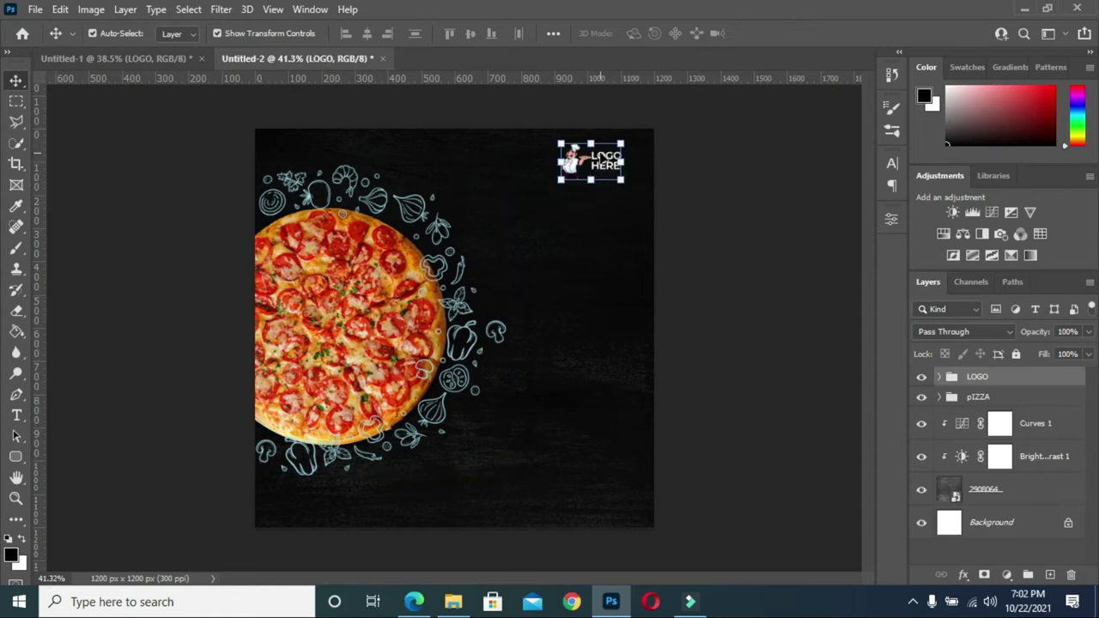
pyautogui.moveTo(603, 161); pyautogui.dragTo(605, 160)
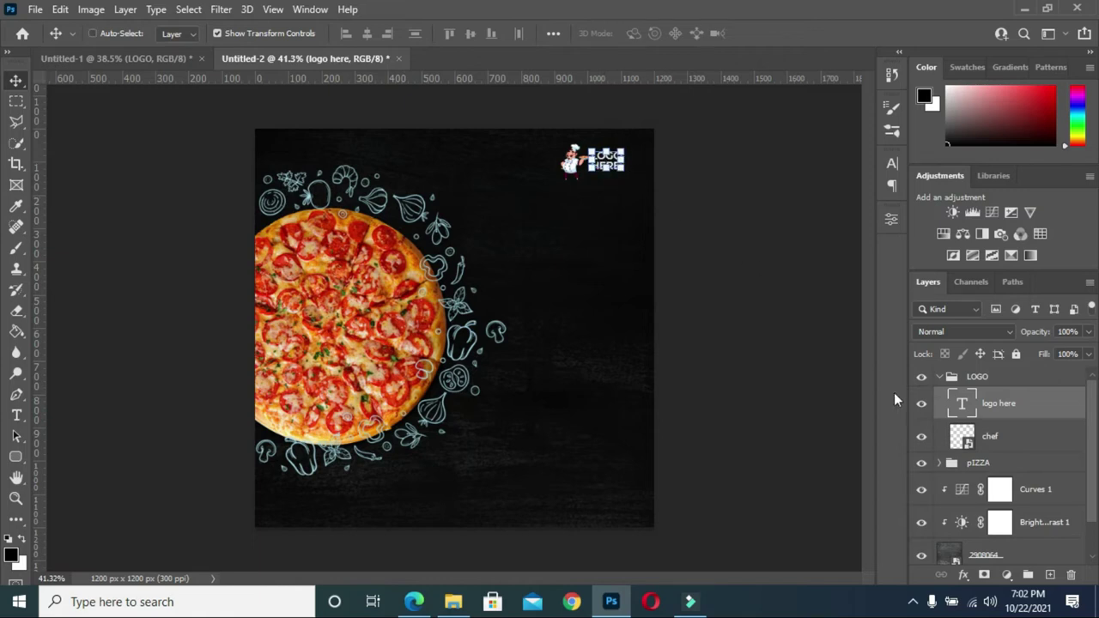
# Nudge the logo group slightly right, commit, and return to the Untitled-1 reference.
pyautogui.click(939, 379)
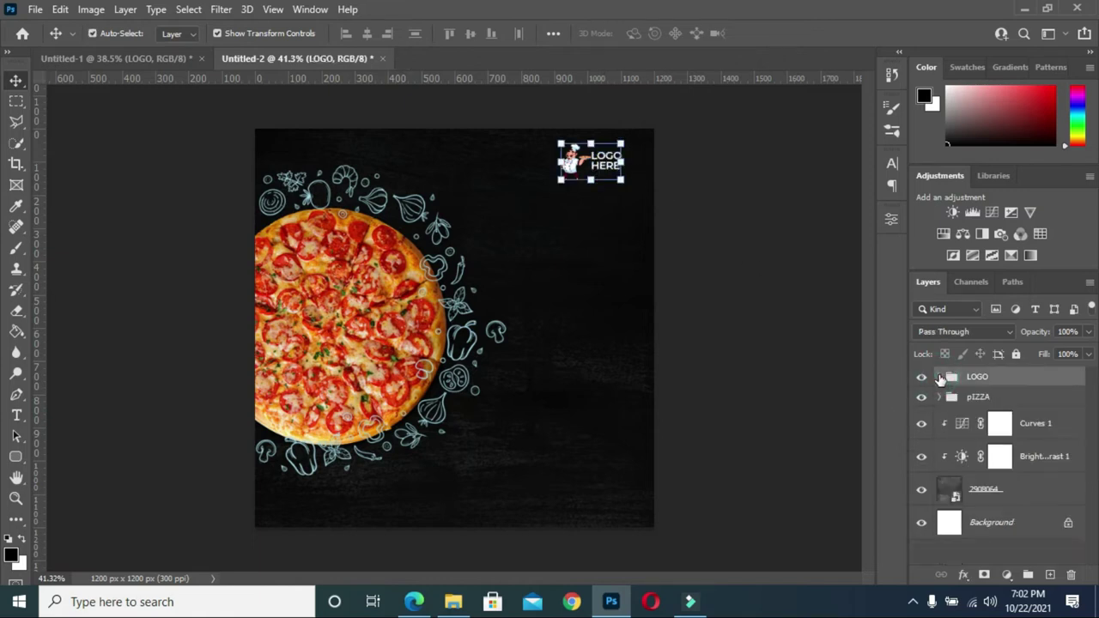
pyautogui.click(590, 180)
pyautogui.moveTo(601, 164); pyautogui.dragTo(609, 166)
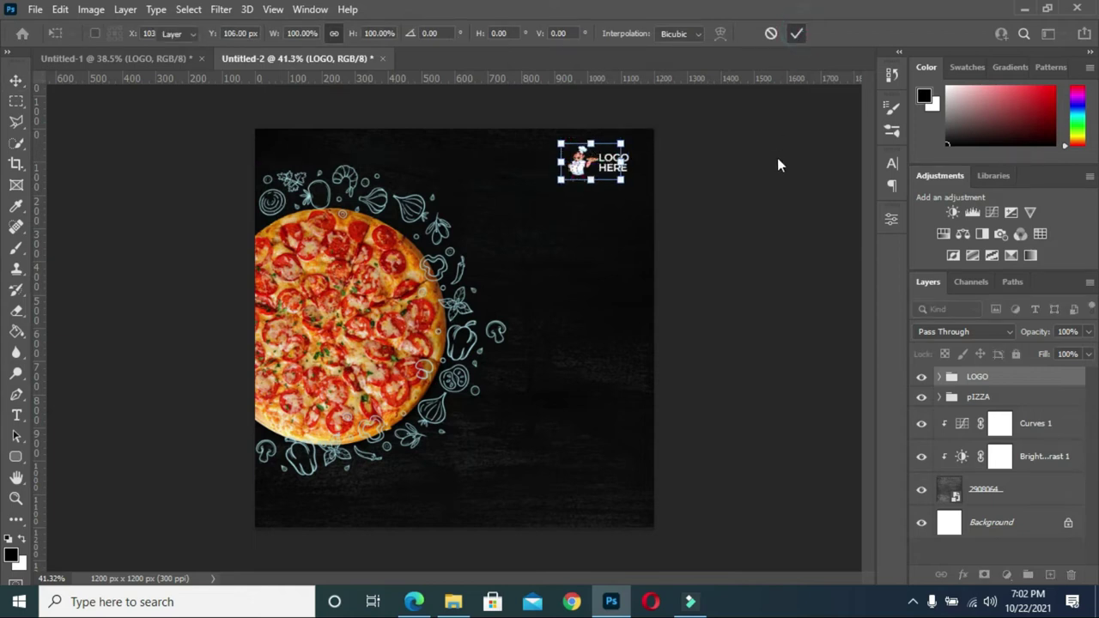
pyautogui.press('Return')
pyautogui.click(151, 56)
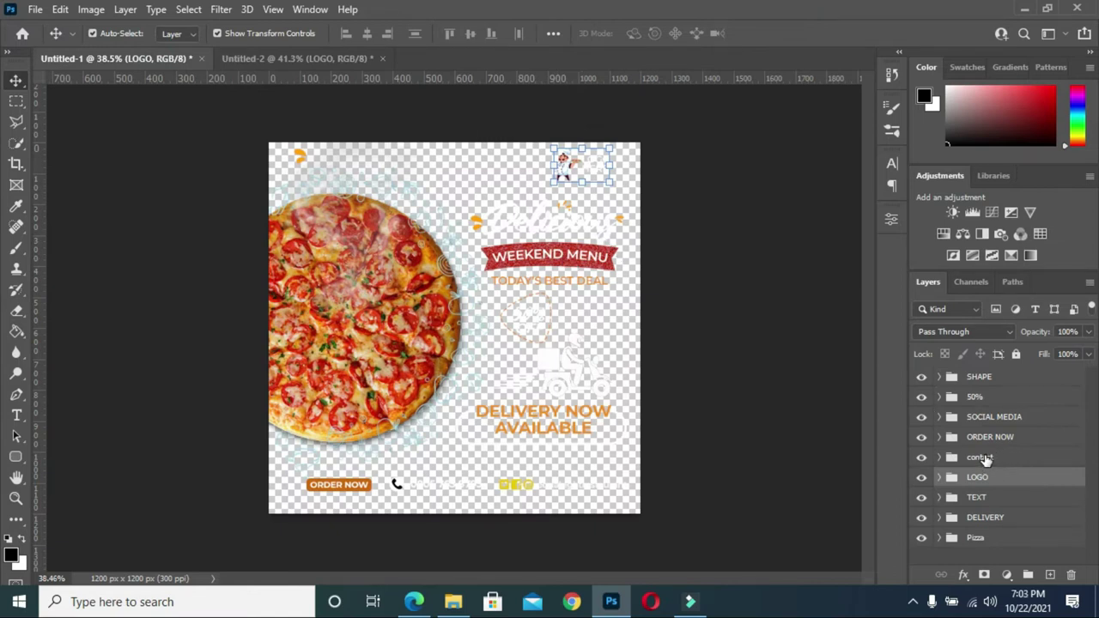
# Copy the TEXT headline group into the dark flyer and place it right of the pizza.
pyautogui.click(983, 500)
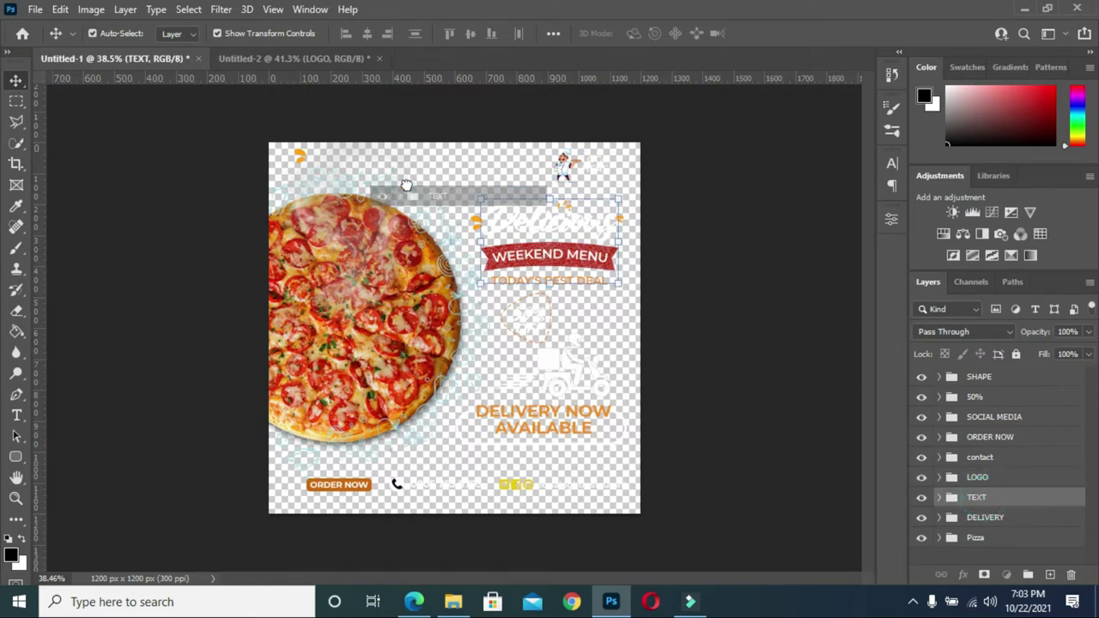
pyautogui.click(301, 58)
pyautogui.moveTo(303, 58); pyautogui.dragTo(544, 265)
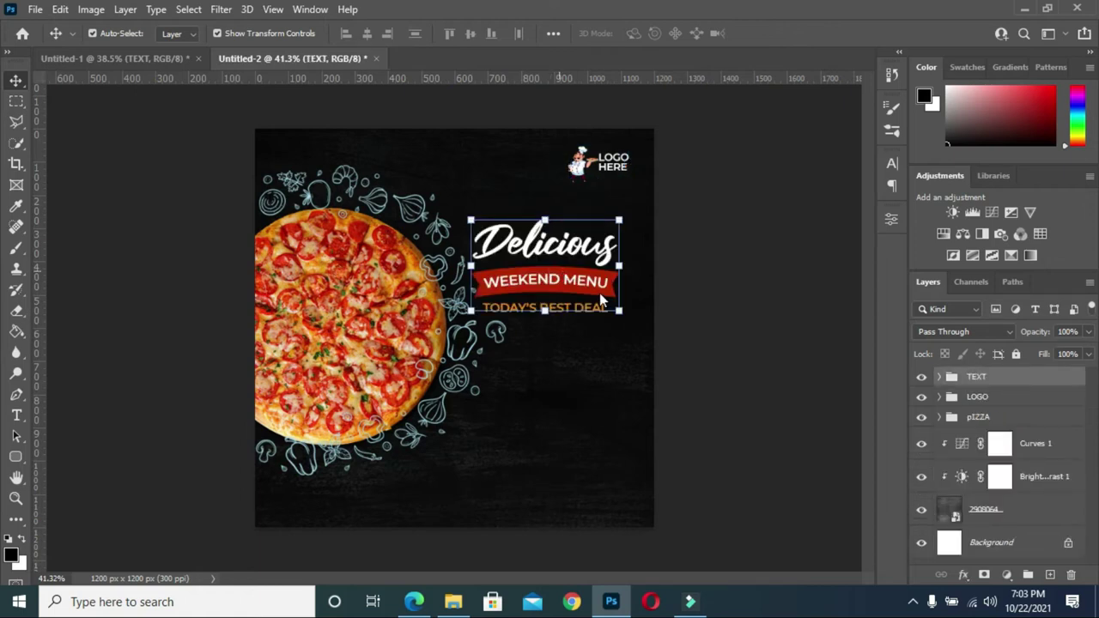
pyautogui.hotkey('ctrl', 't')
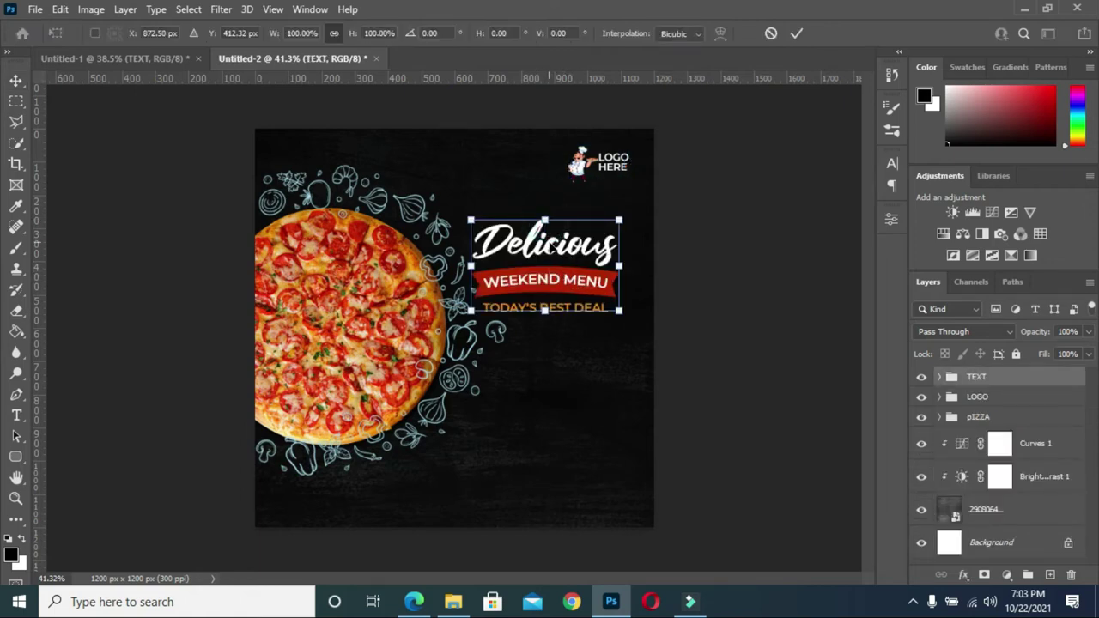
pyautogui.moveTo(550, 247); pyautogui.dragTo(569, 243)
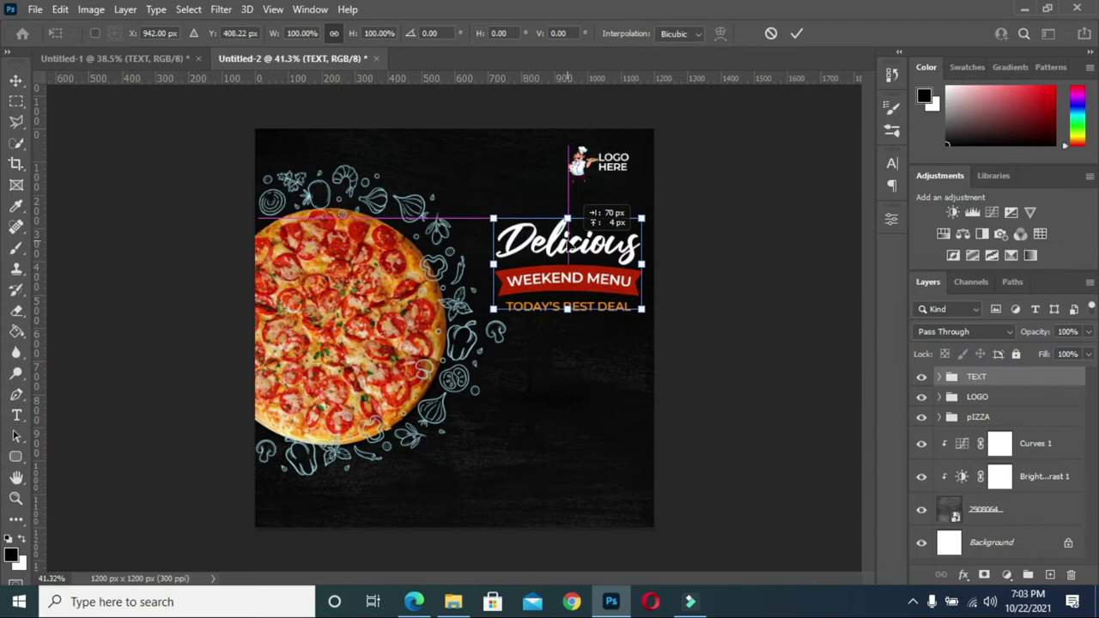
pyautogui.moveTo(569, 243); pyautogui.dragTo(591, 237)
pyautogui.click(797, 33)
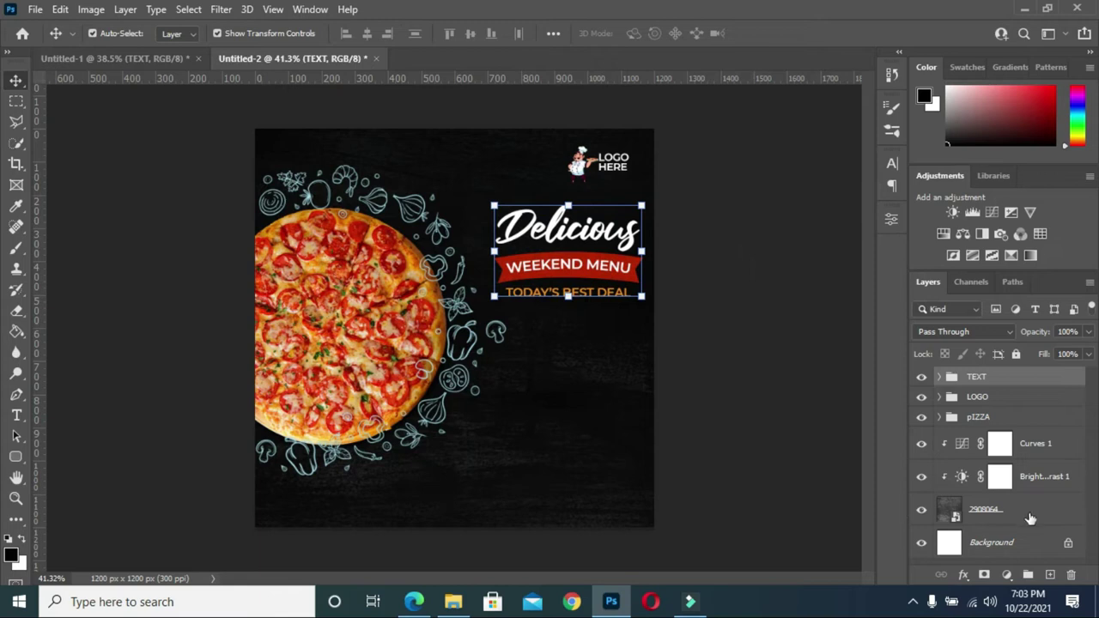
# Shift the pIZZA group further left on the flyer.
pyautogui.click(981, 417)
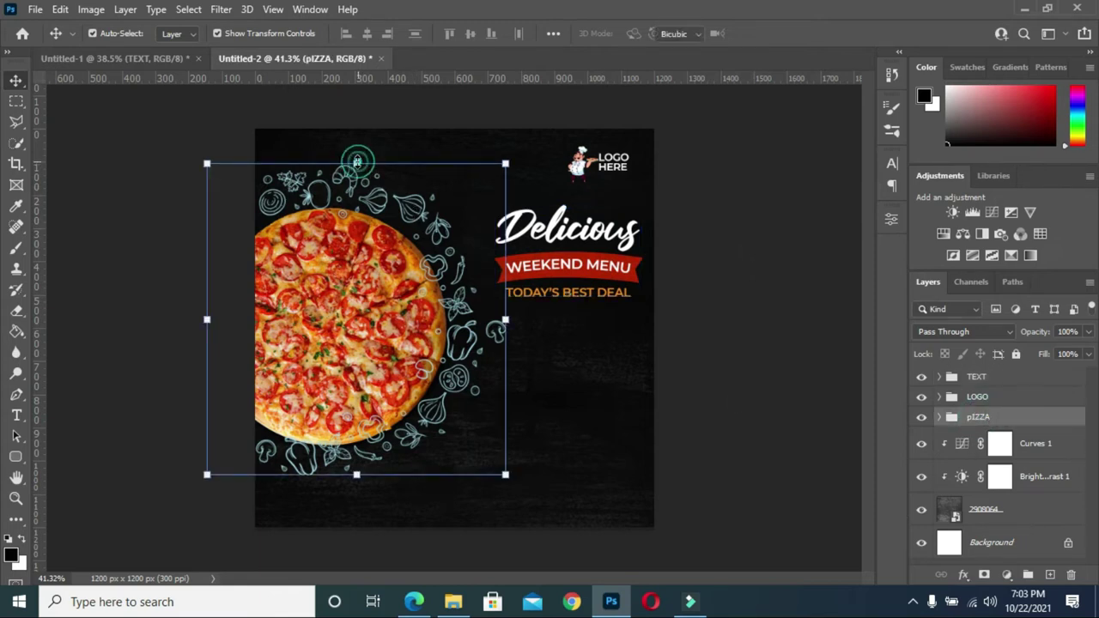
pyautogui.click(357, 163)
pyautogui.moveTo(366, 297); pyautogui.dragTo(341, 309)
pyautogui.click(796, 34)
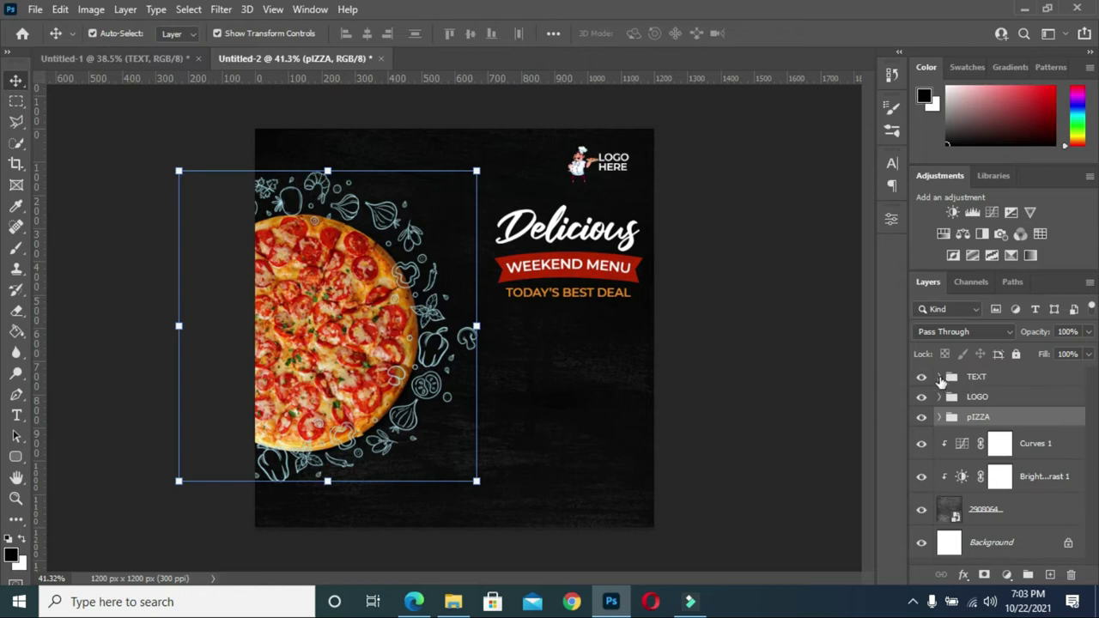
# Enlarge the TEXT headline group to 118.21% and commit.
pyautogui.click(975, 378)
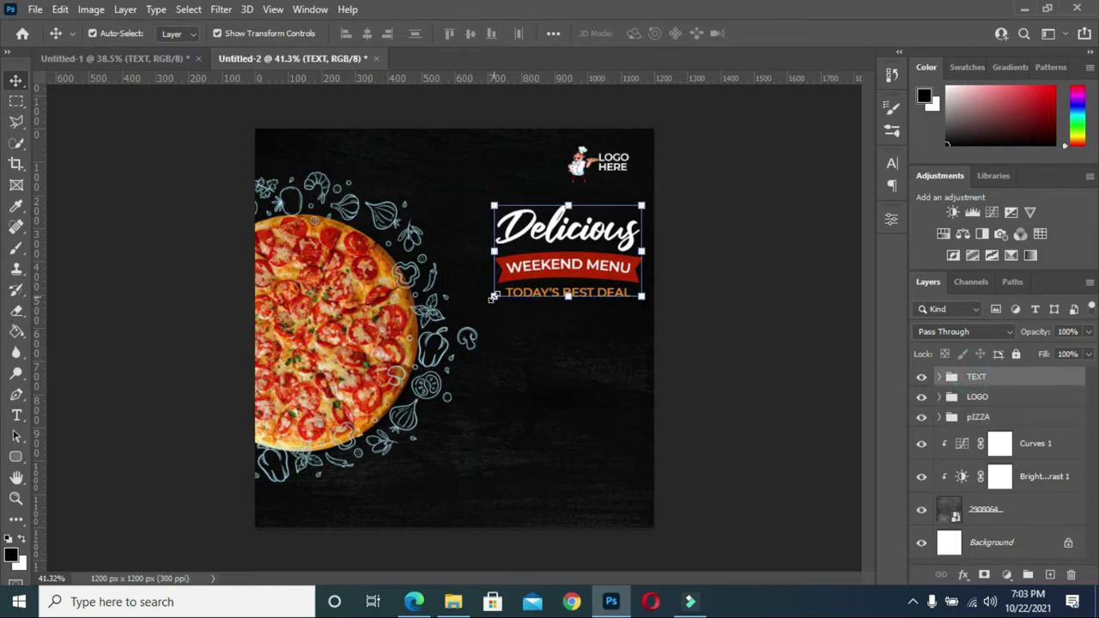
pyautogui.moveTo(493, 296); pyautogui.dragTo(464, 311)
pyautogui.click(797, 33)
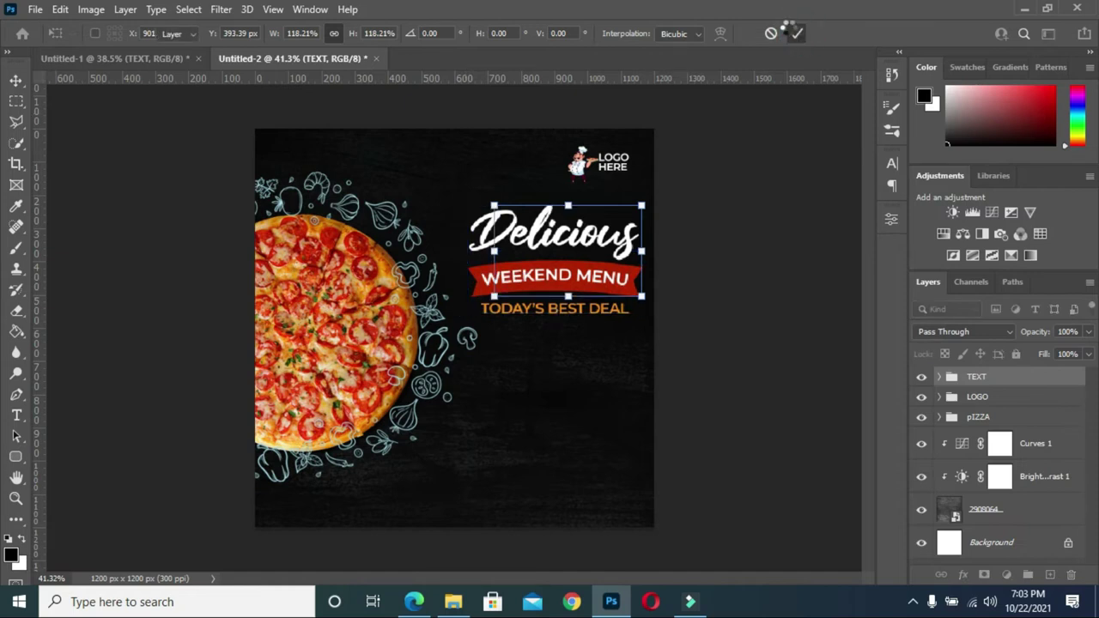
pyautogui.click(741, 222)
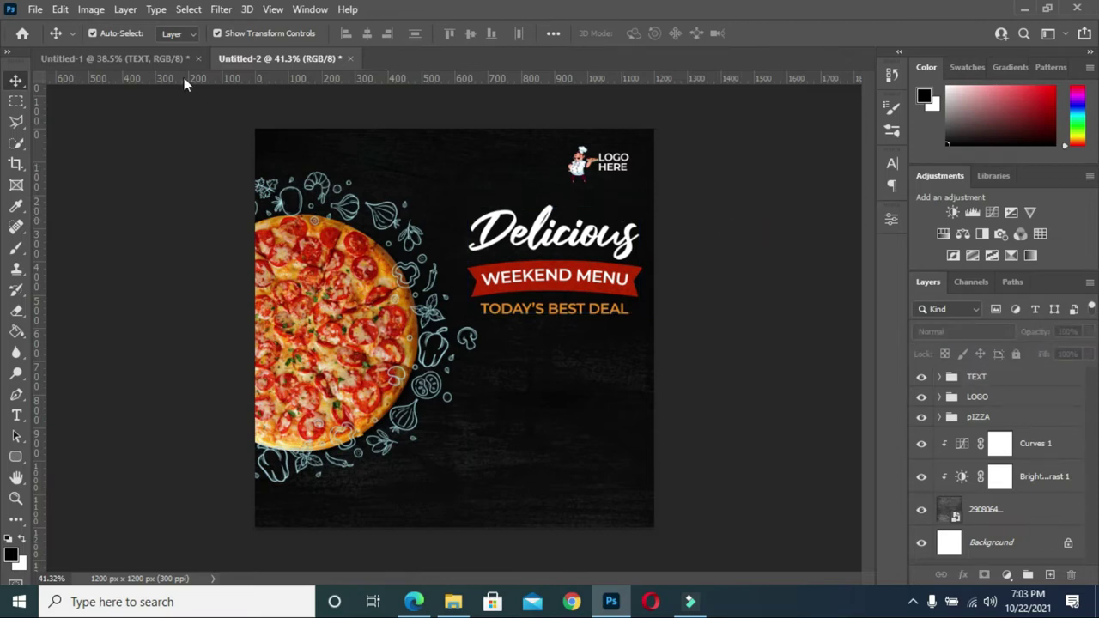
# Copy the DELIVERY group from the reference into the dark flyer below the headline.
pyautogui.click(141, 58)
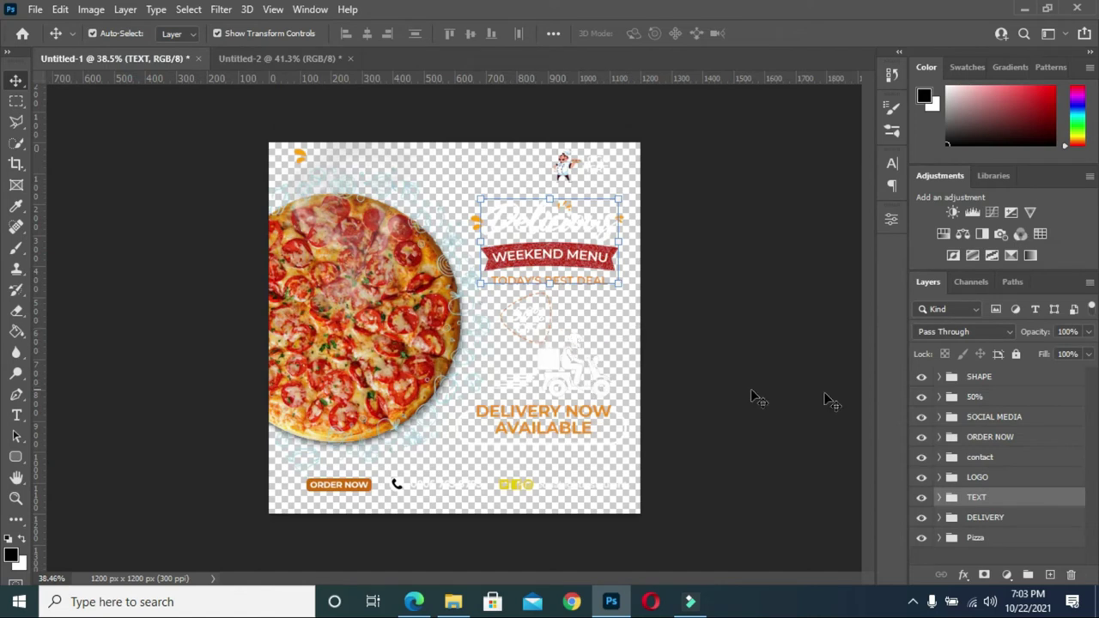
pyautogui.click(980, 418)
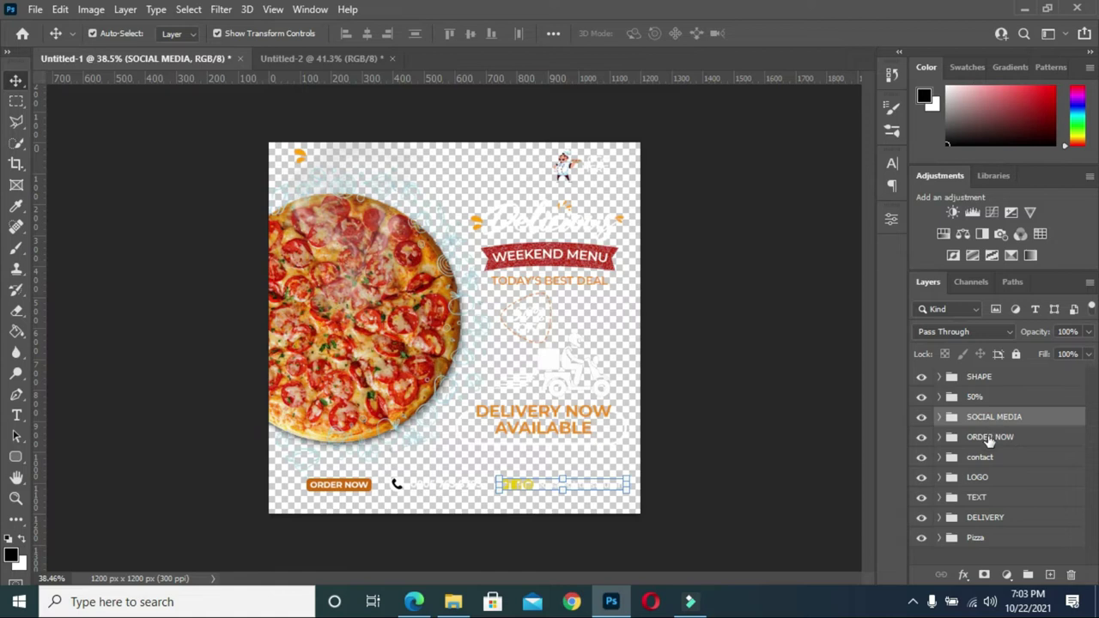
pyautogui.click(989, 438)
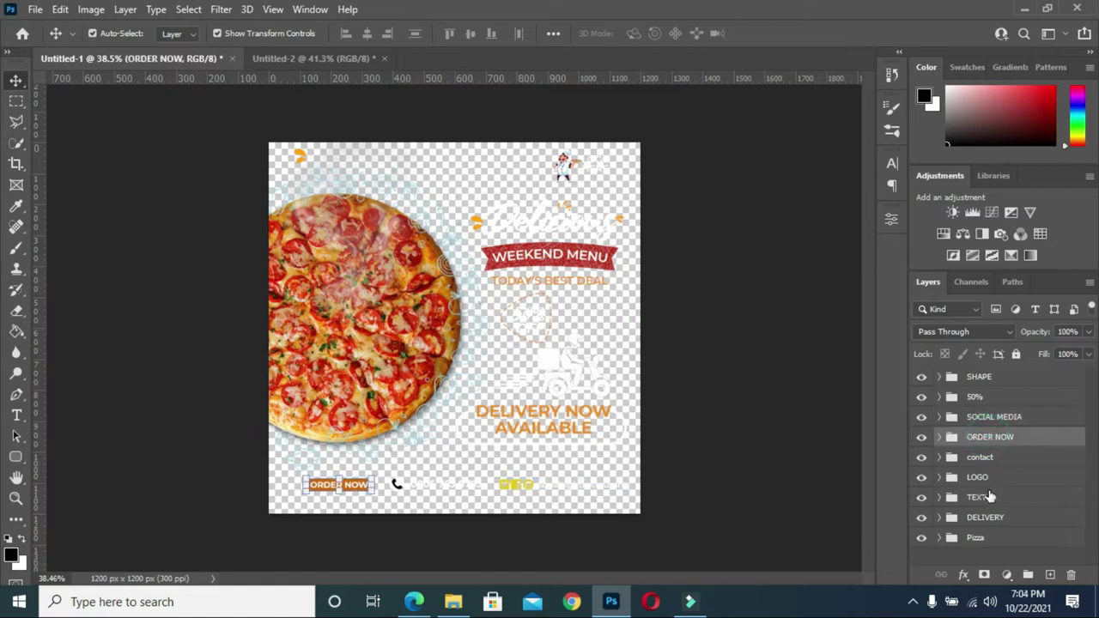
pyautogui.click(981, 517)
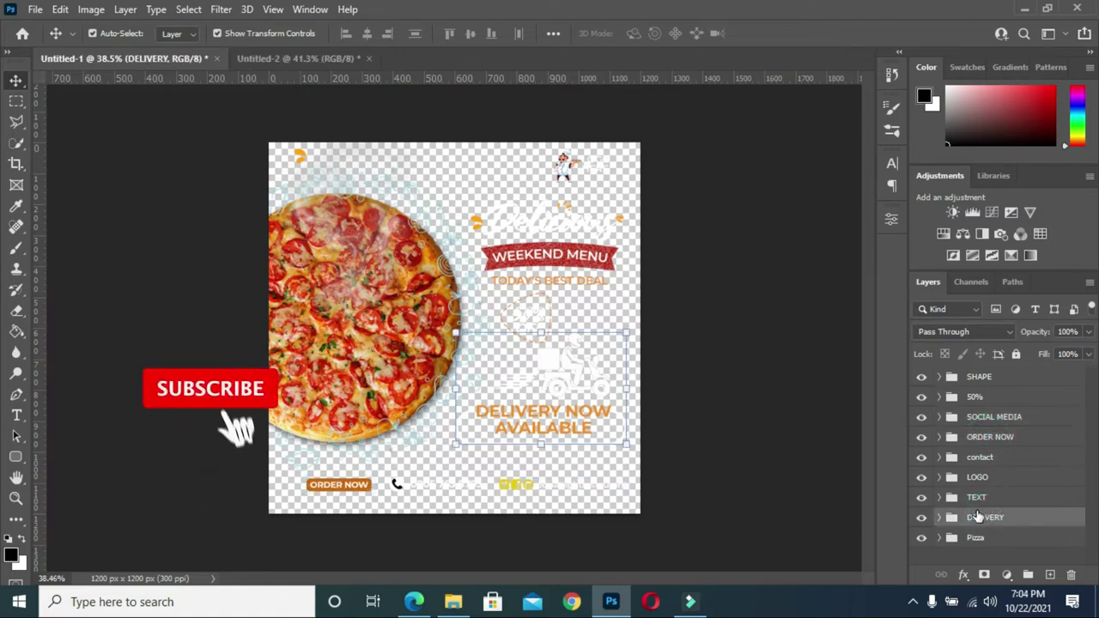
pyautogui.moveTo(978, 517); pyautogui.dragTo(537, 403)
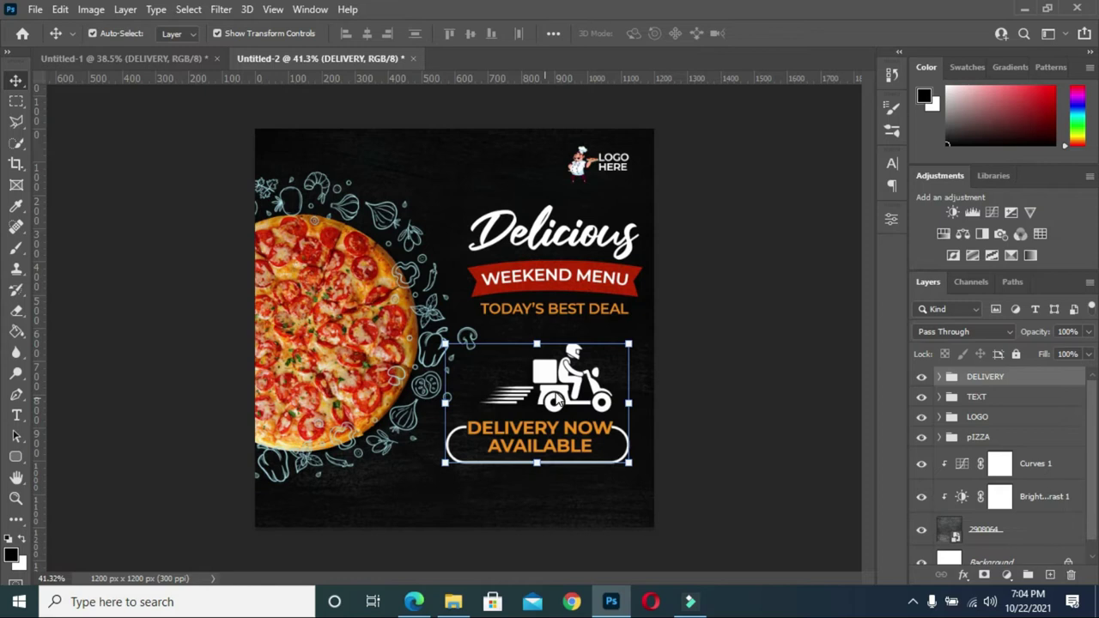
pyautogui.hotkey('ctrl', 't')
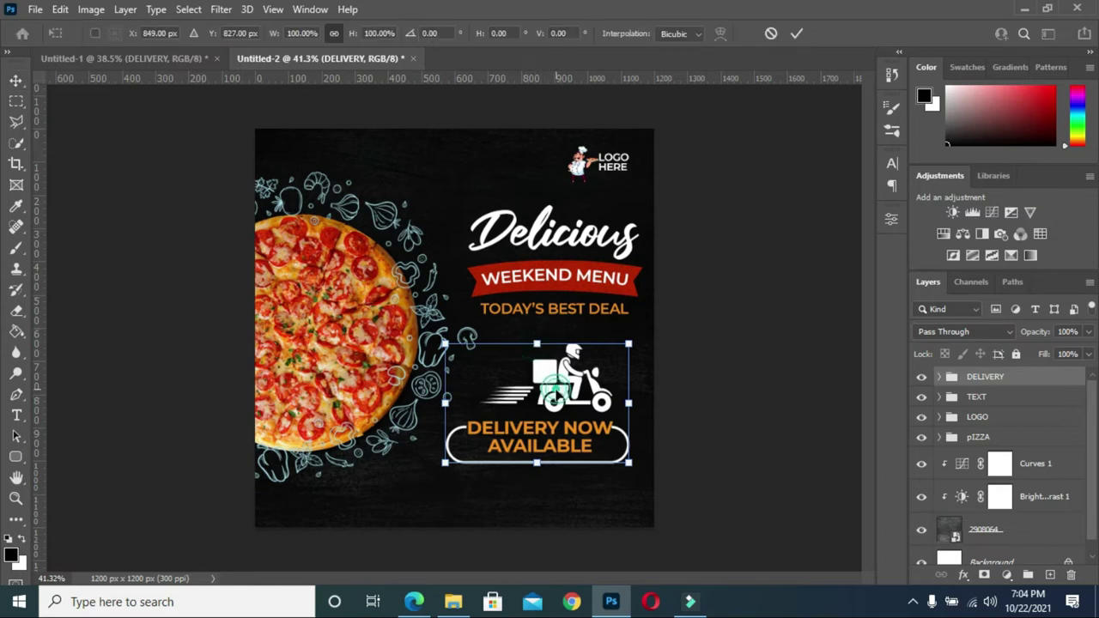
pyautogui.moveTo(558, 393); pyautogui.dragTo(555, 397)
pyautogui.moveTo(570, 356); pyautogui.dragTo(556, 375)
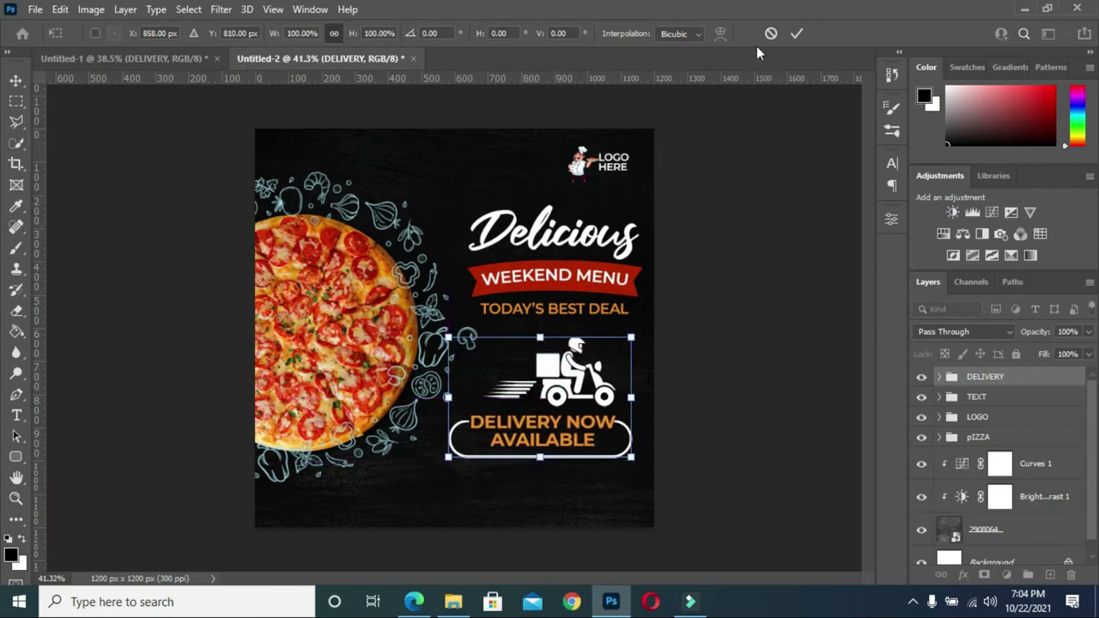
pyautogui.click(740, 353)
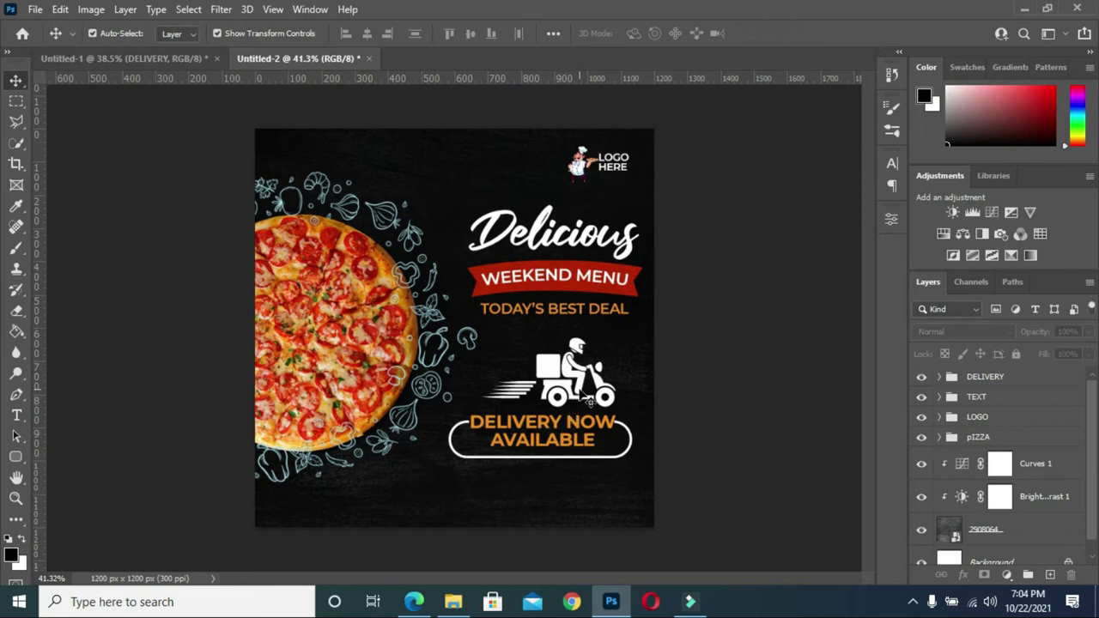
# Nudge the scooter icon slightly left within the delivery block.
pyautogui.click(977, 380)
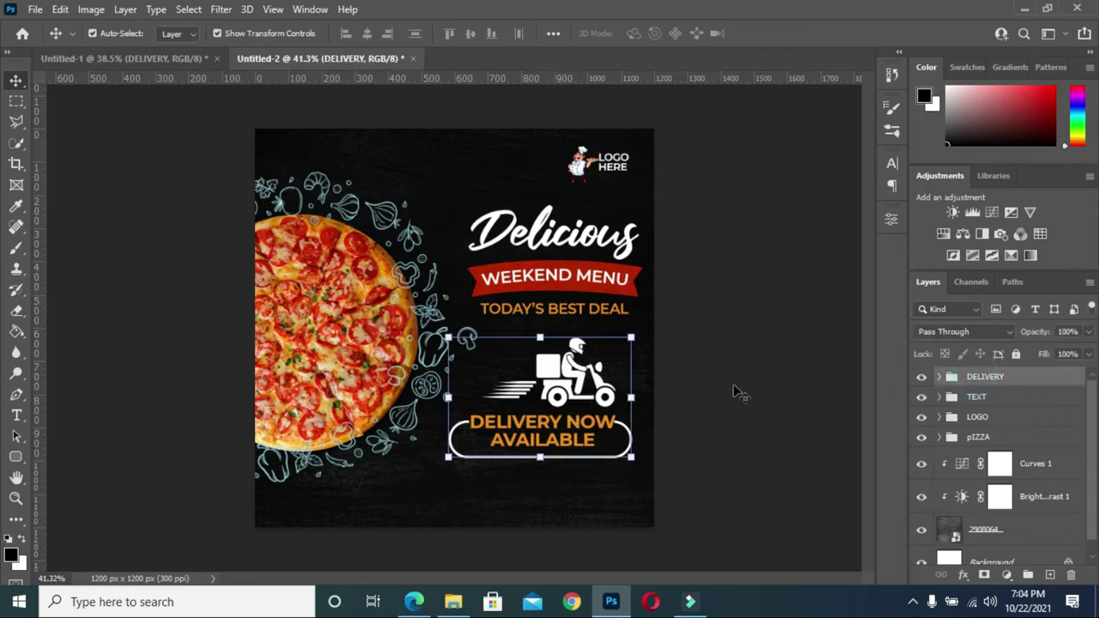
pyautogui.moveTo(562, 378); pyautogui.dragTo(560, 391)
pyautogui.press('ctrl')
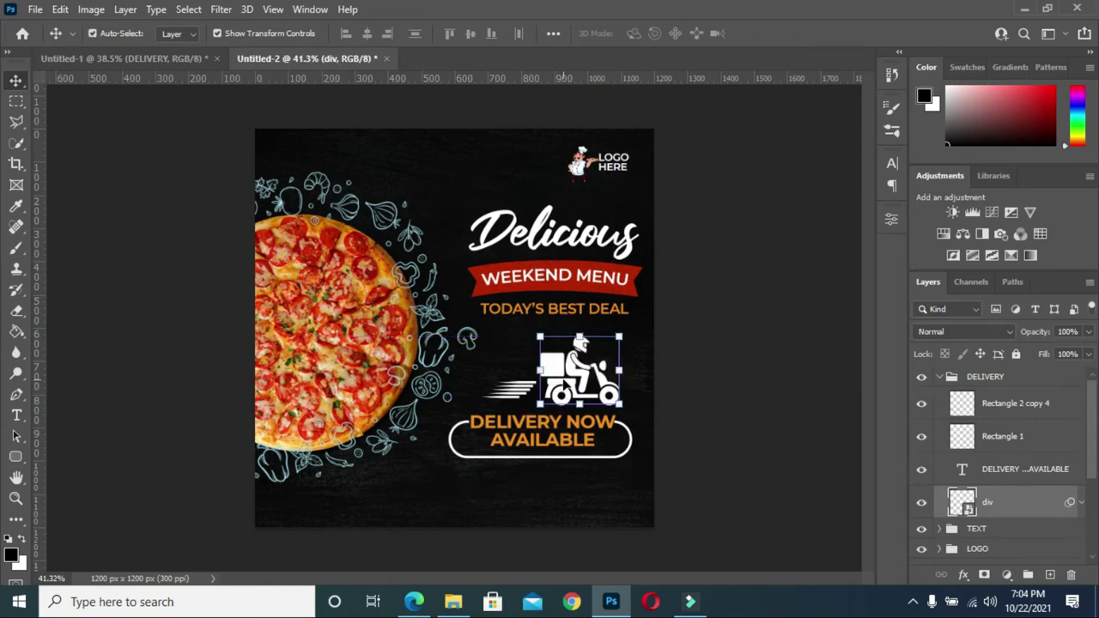
pyautogui.press('ctrl')
pyautogui.press('ctrl')
pyautogui.hotkey('shift', 'Left')
pyautogui.press('ctrl')
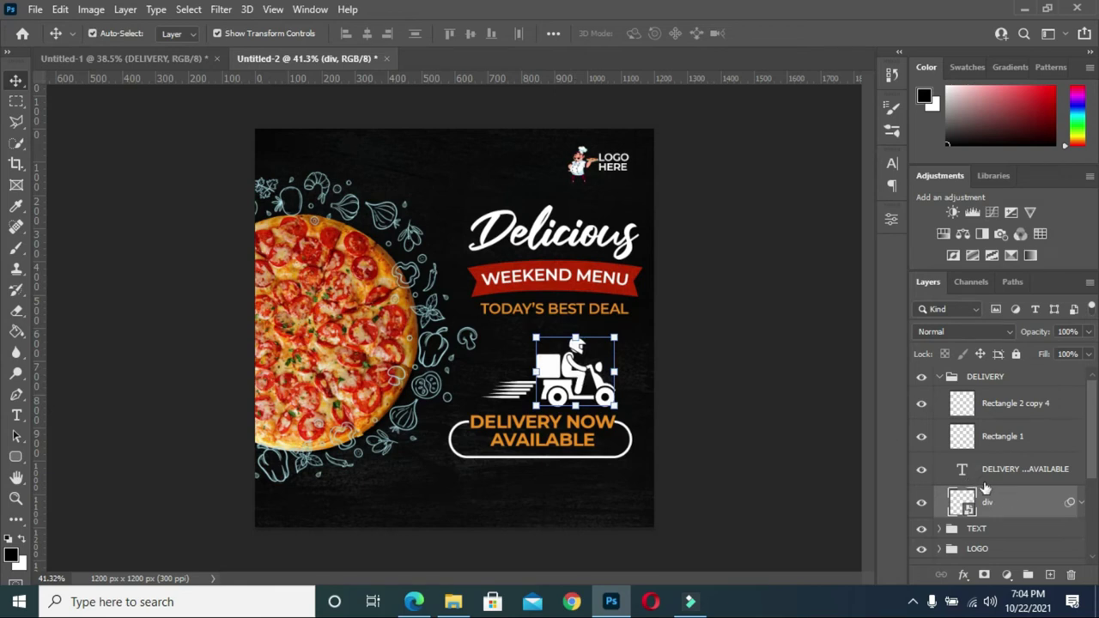
# Move the DELIVERY block lower on the flyer and return to the Untitled-1 reference.
pyautogui.click(979, 379)
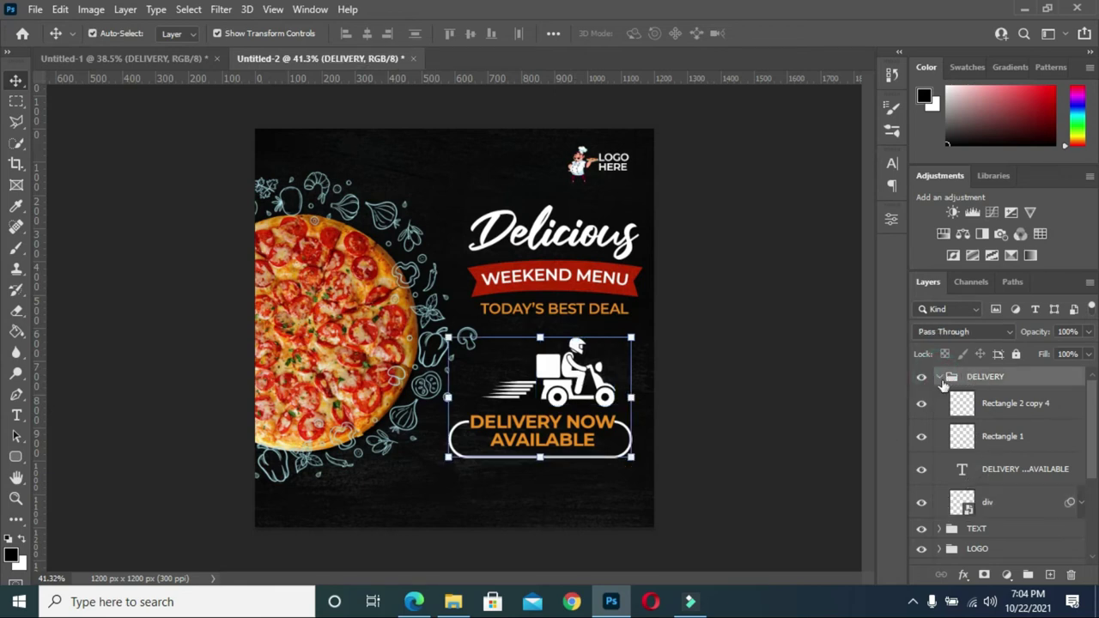
pyautogui.click(939, 379)
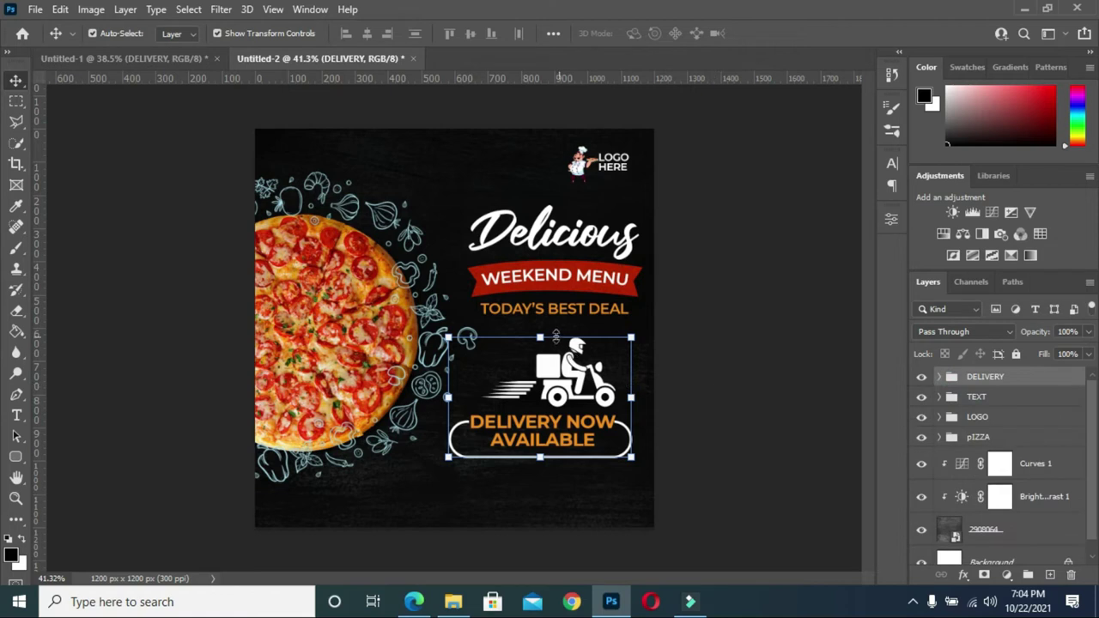
pyautogui.click(548, 337)
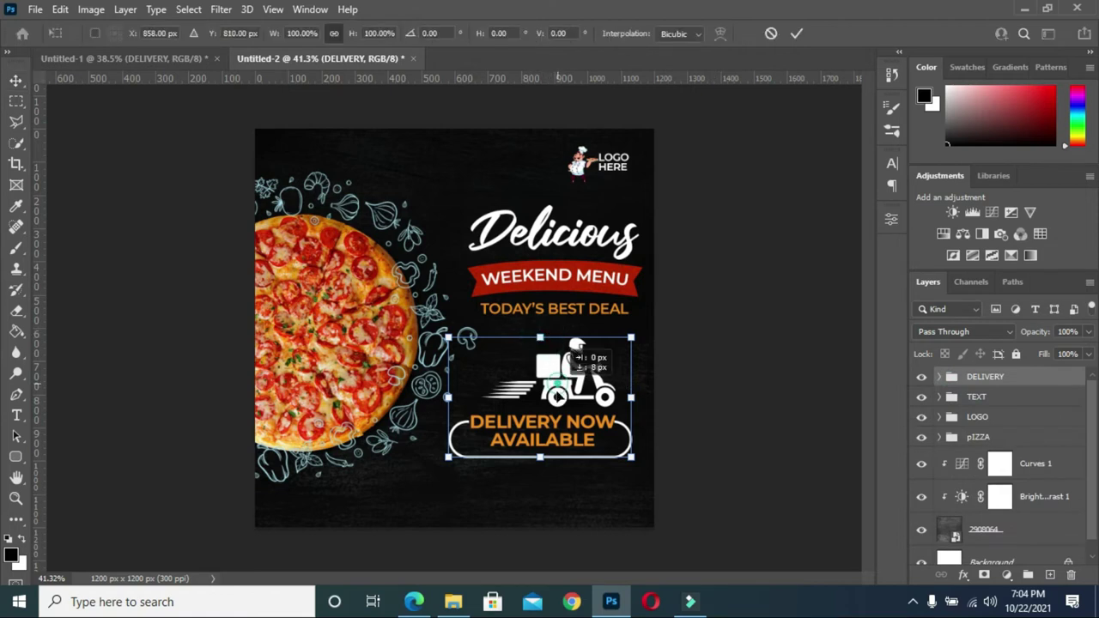
pyautogui.moveTo(573, 347); pyautogui.dragTo(576, 371)
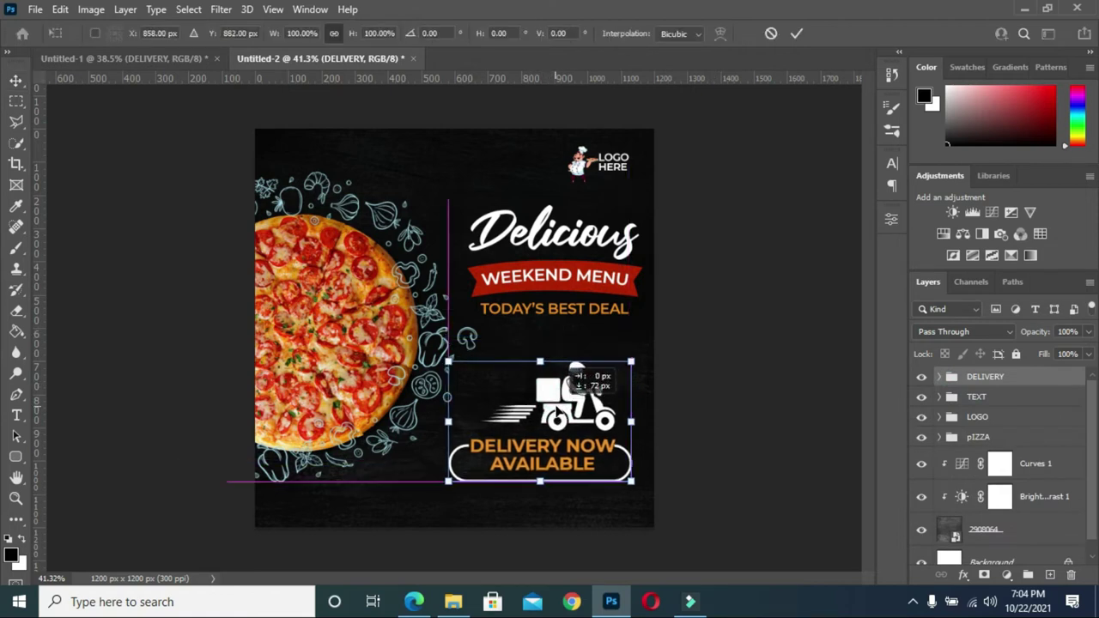
pyautogui.click(797, 33)
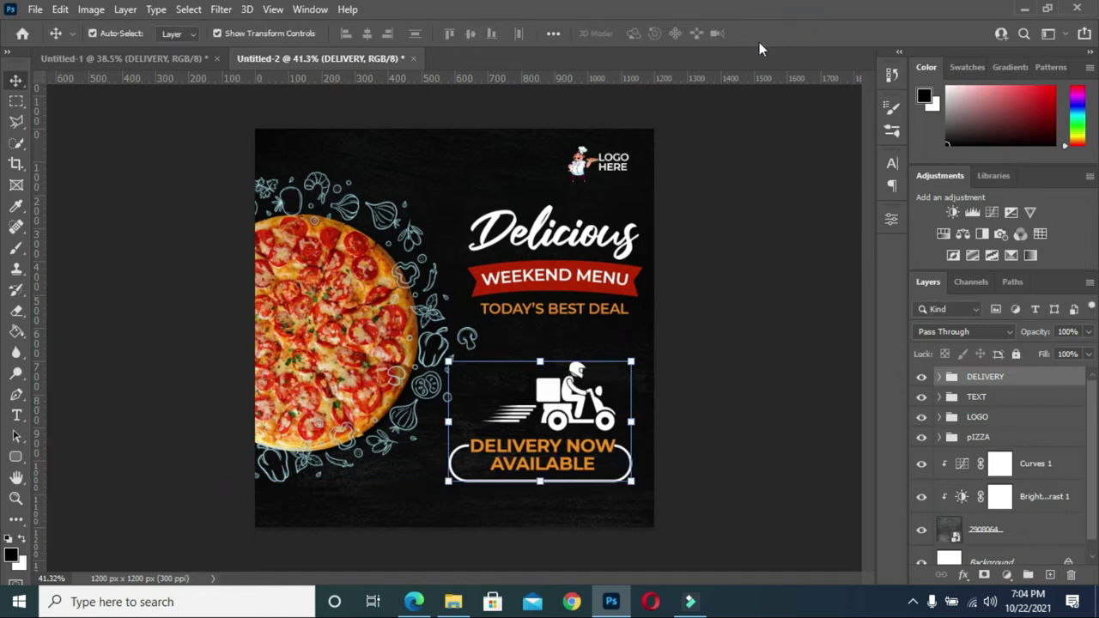
pyautogui.click(175, 58)
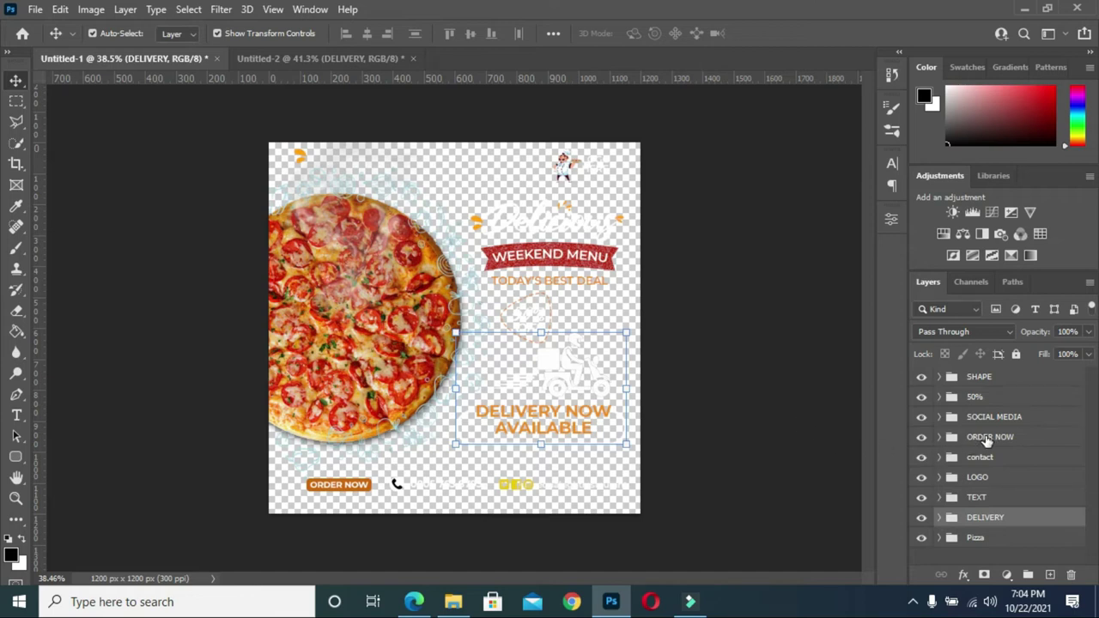
# Copy the 50% OFF badge group into the flyer below TODAY'S BEST DEAL.
pyautogui.click(972, 397)
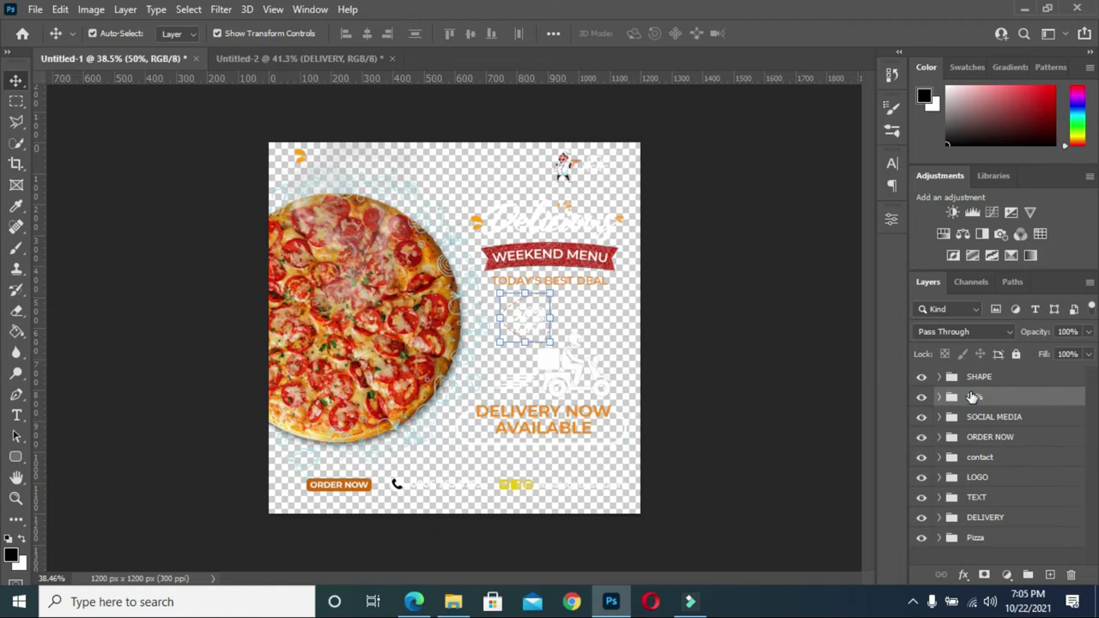
pyautogui.moveTo(973, 397); pyautogui.dragTo(515, 340)
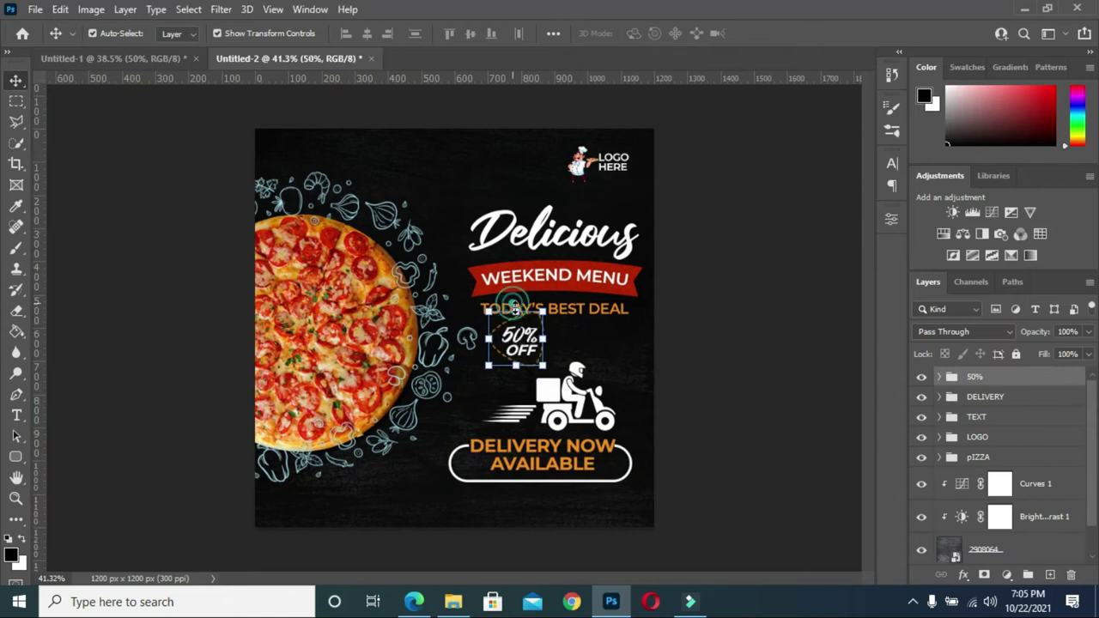
pyautogui.hotkey('ctrl', 't')
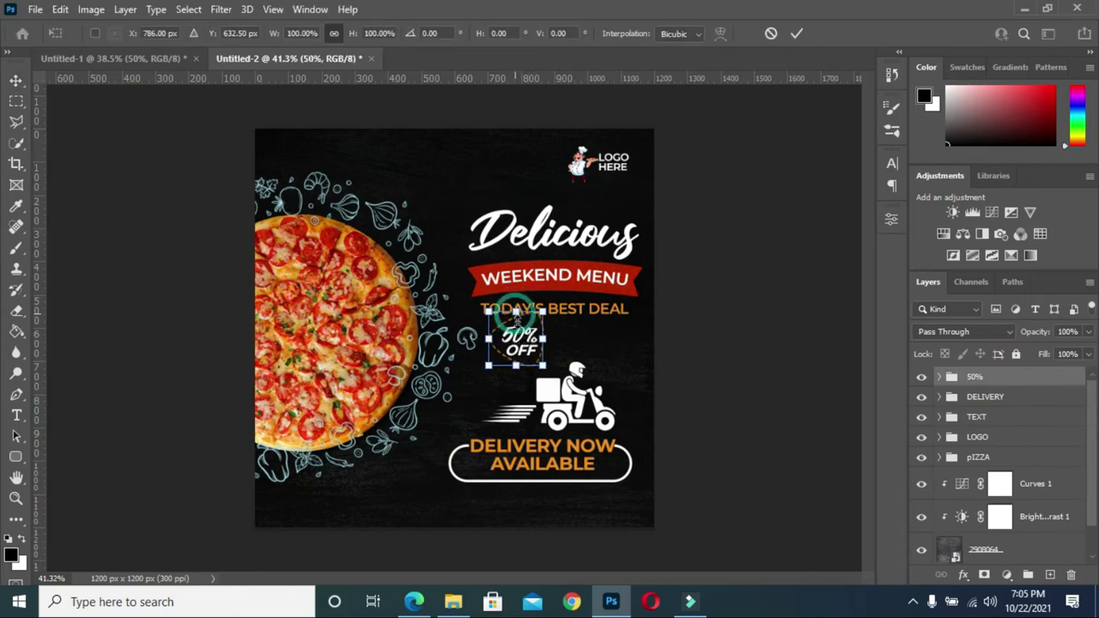
pyautogui.moveTo(516, 313); pyautogui.dragTo(513, 351)
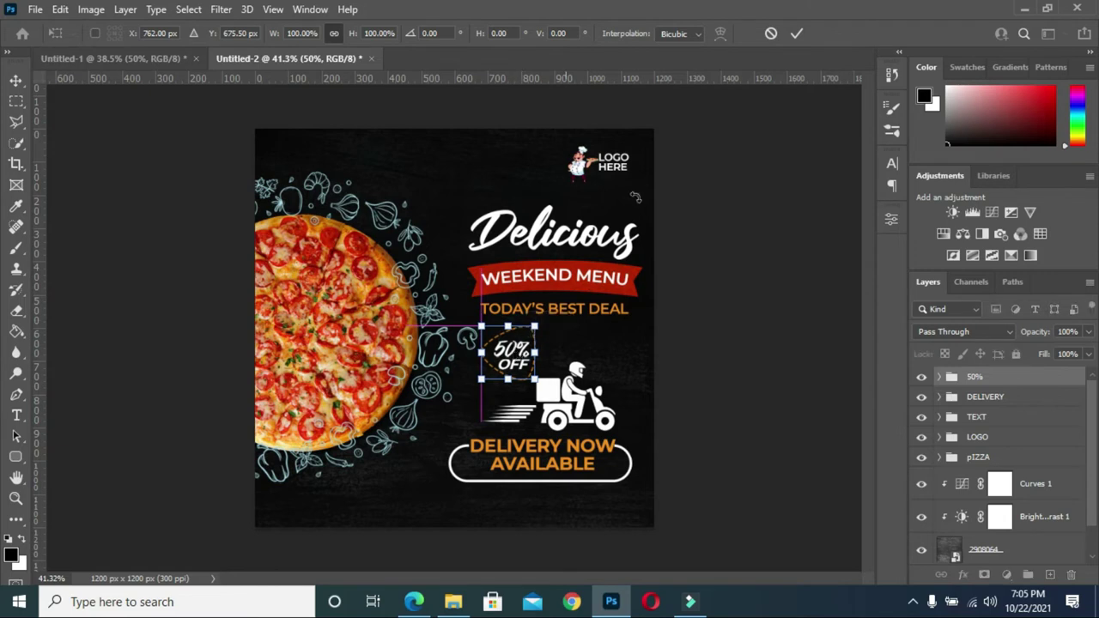
pyautogui.click(793, 35)
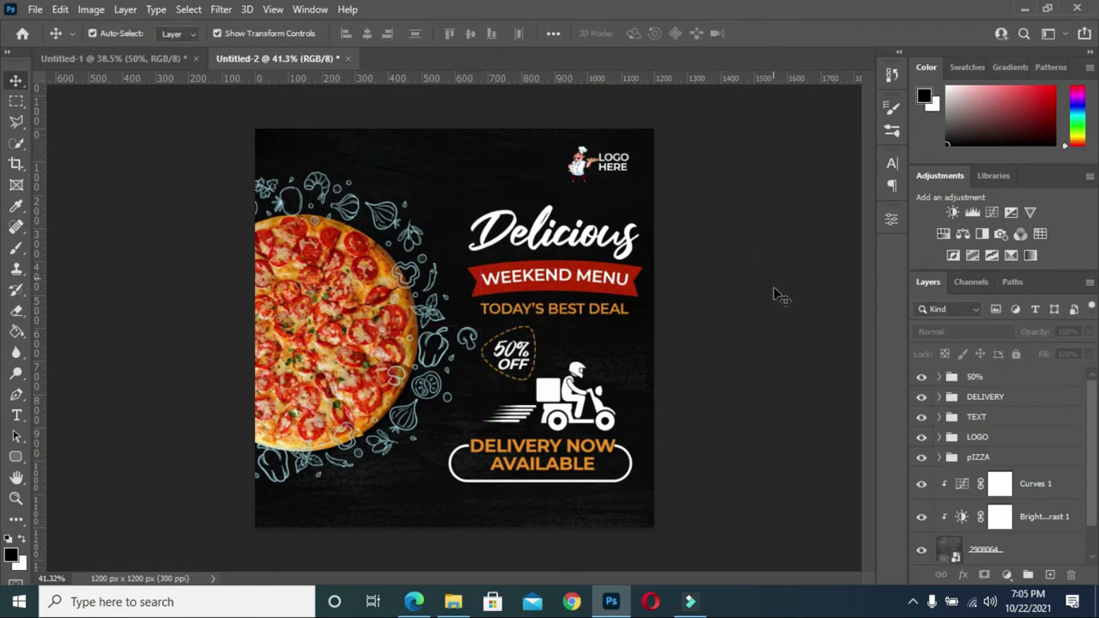
pyautogui.click(156, 59)
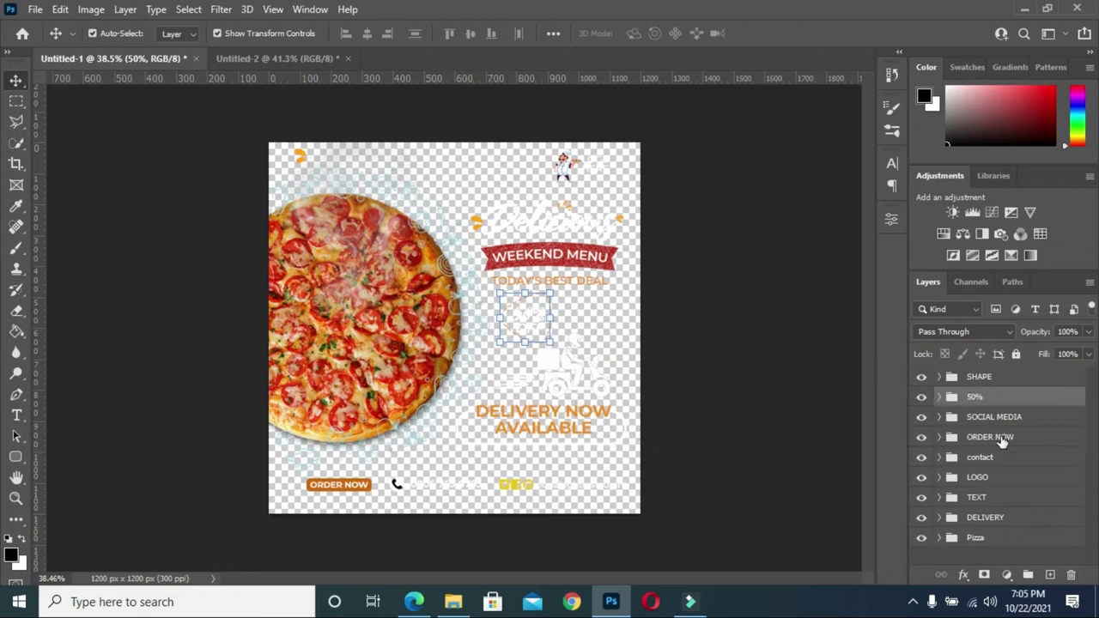
# Bring the SHAPE group of orange accents into the flyer, placed up-left near Delicious.
pyautogui.click(977, 378)
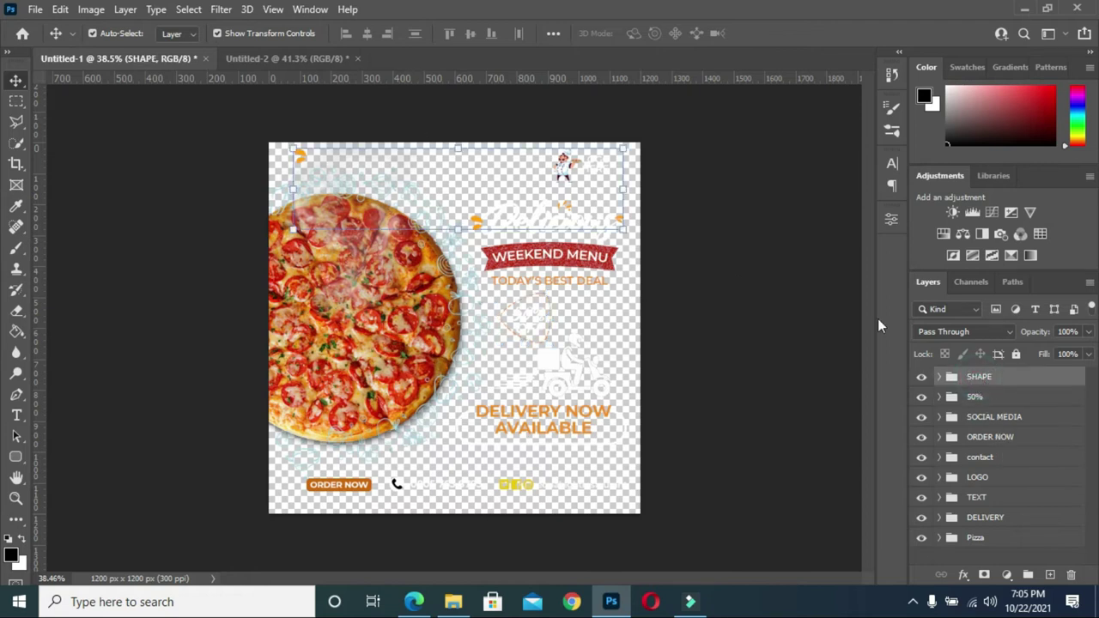
pyautogui.click(285, 60)
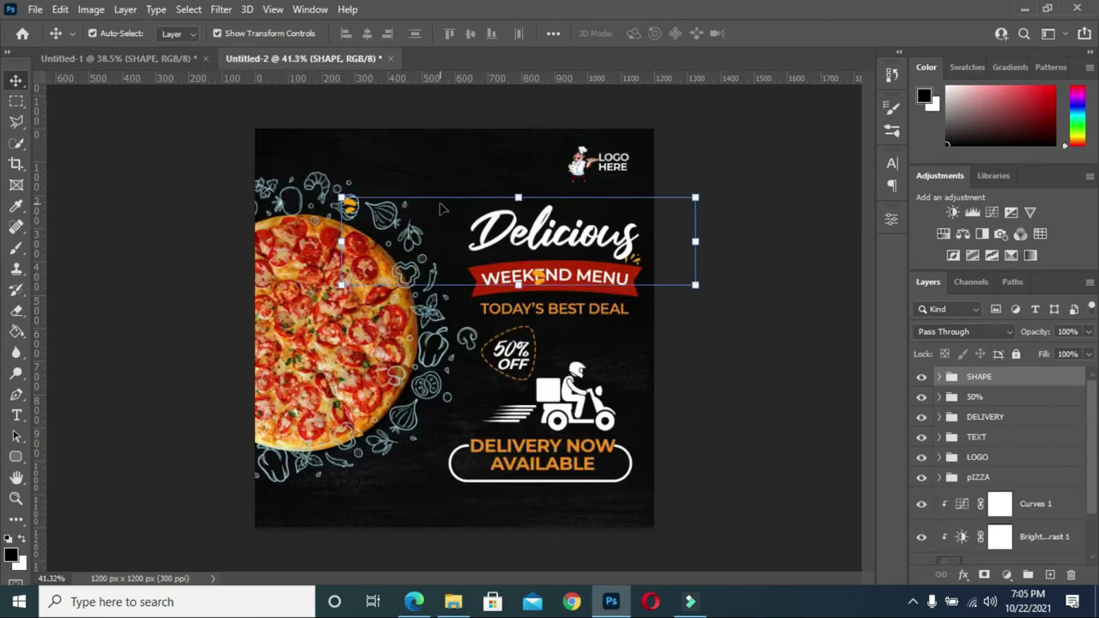
pyautogui.click(516, 192)
pyautogui.moveTo(568, 200); pyautogui.dragTo(521, 164)
pyautogui.click(797, 34)
# Duplicate an orange accent and arrange the accents around both ends of Delicious.
pyautogui.click(518, 179)
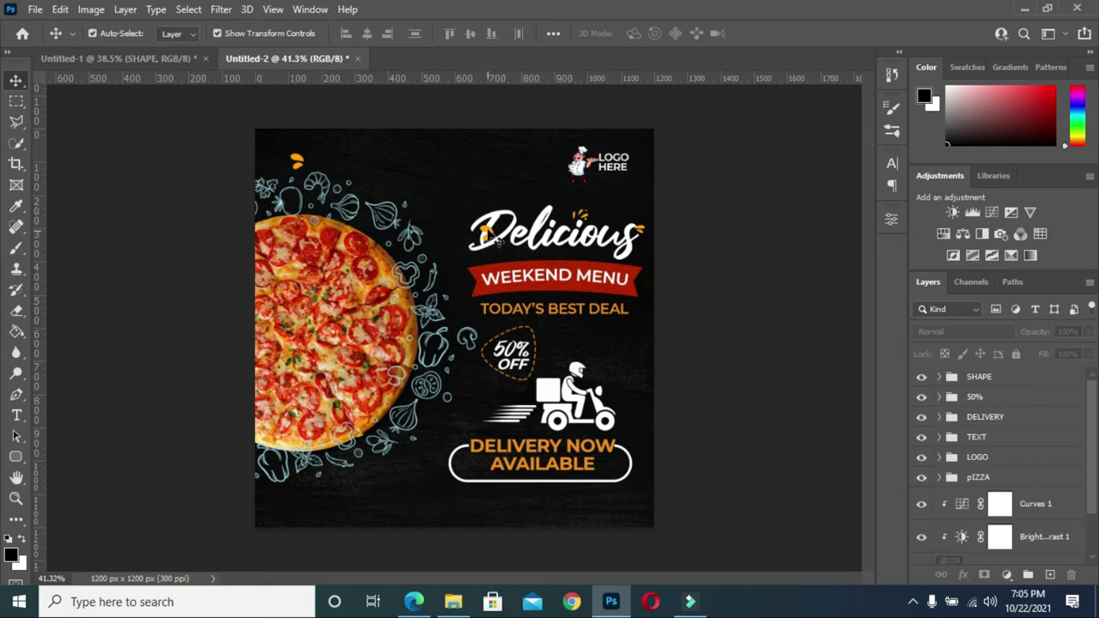
pyautogui.moveTo(498, 242); pyautogui.dragTo(463, 236)
pyautogui.scroll(2, 522, 261)
pyautogui.moveTo(621, 188); pyautogui.dragTo(624, 185)
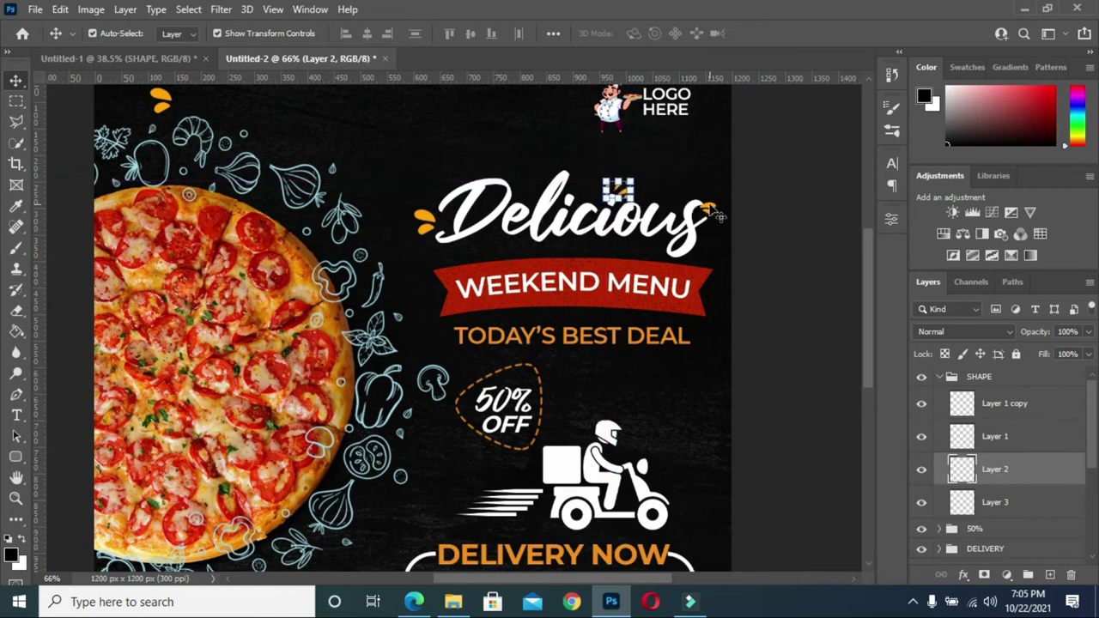
pyautogui.moveTo(712, 211); pyautogui.dragTo(711, 209)
pyautogui.moveTo(423, 220); pyautogui.dragTo(420, 217)
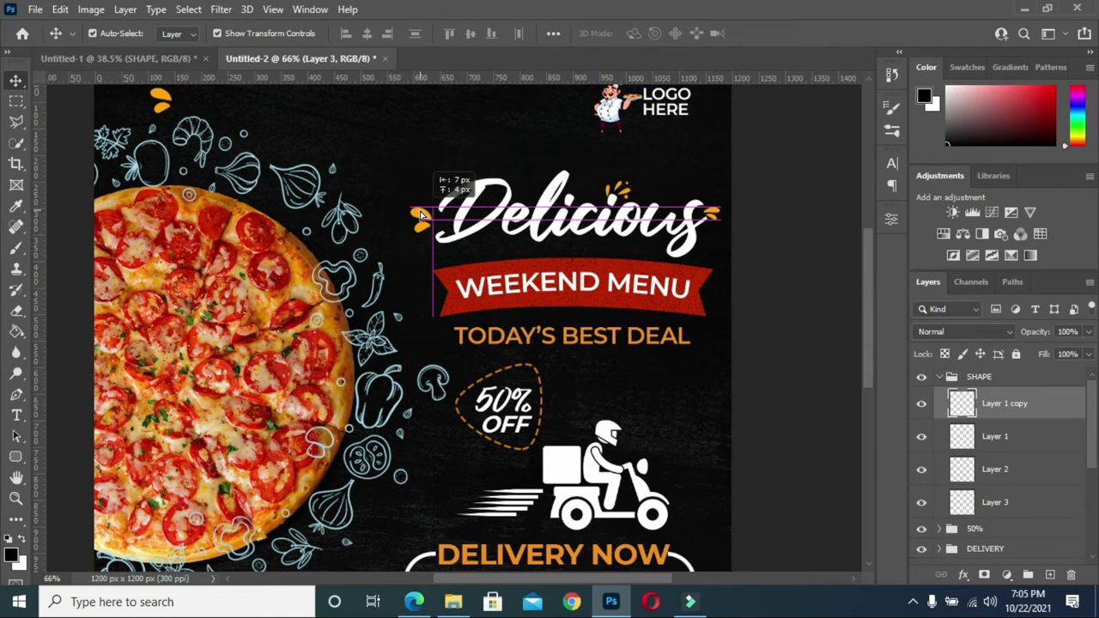
pyautogui.click(939, 378)
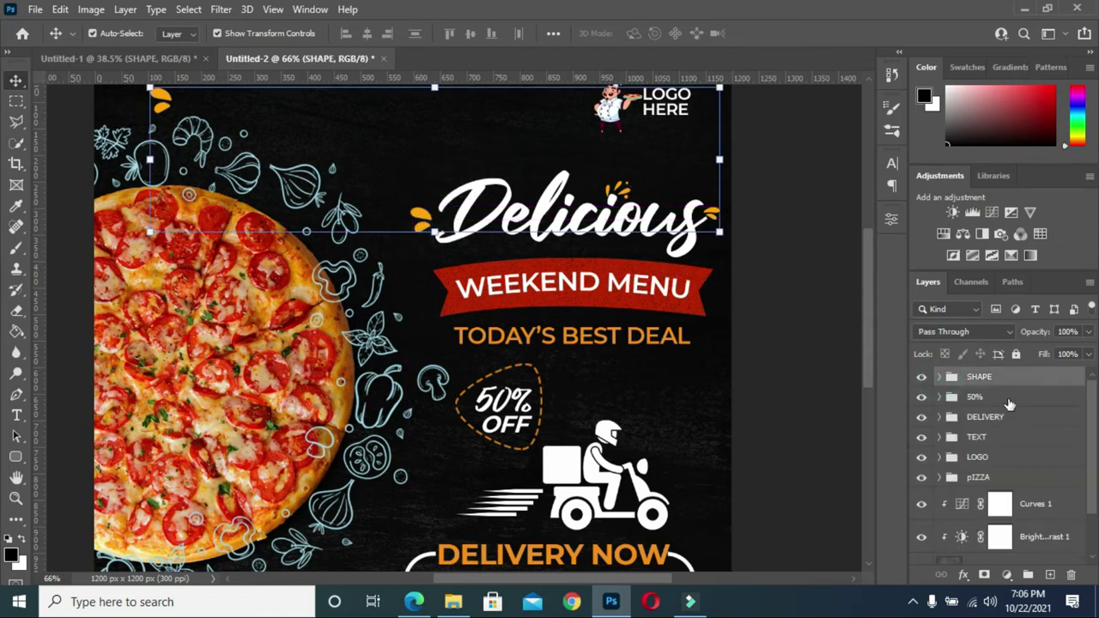
pyautogui.click(940, 418)
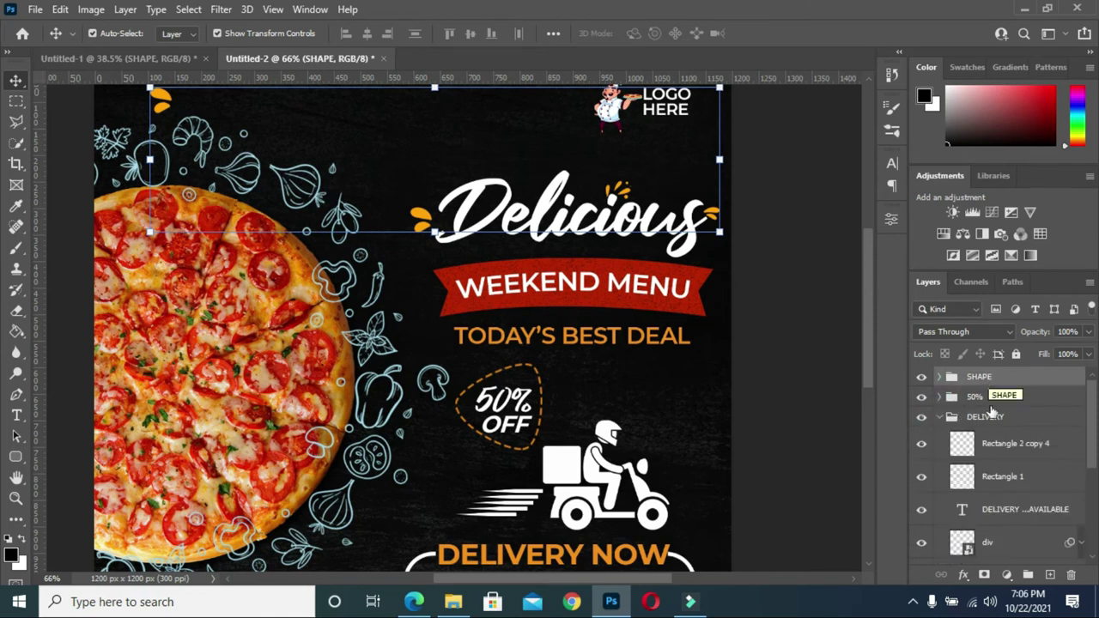
# Move the TEXT headline group slightly left and down.
pyautogui.click(940, 417)
pyautogui.click(987, 421)
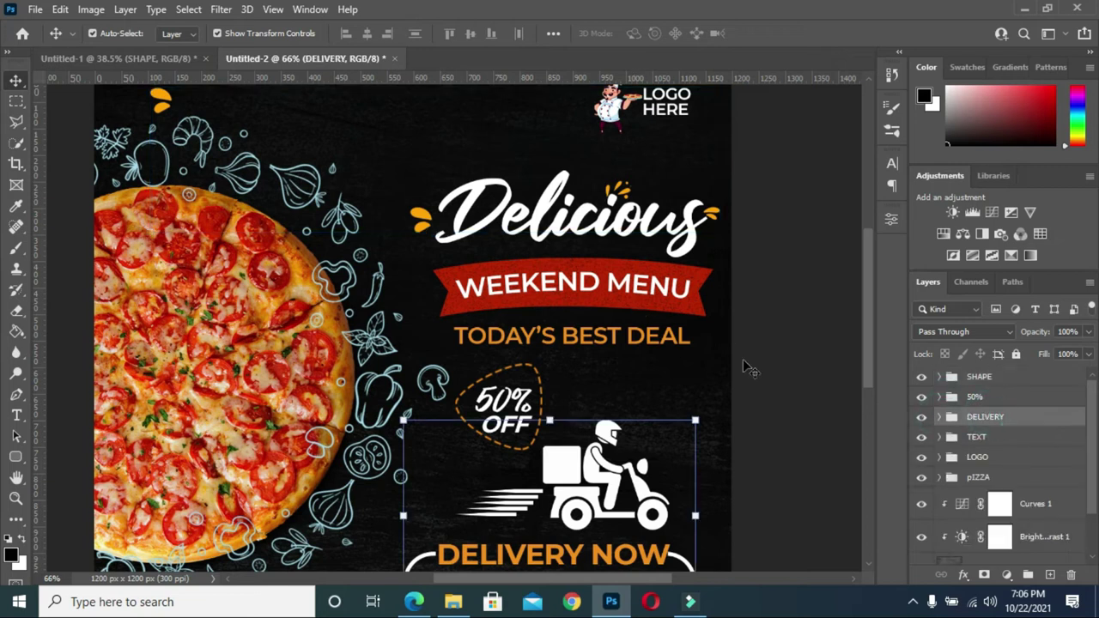
pyautogui.click(961, 438)
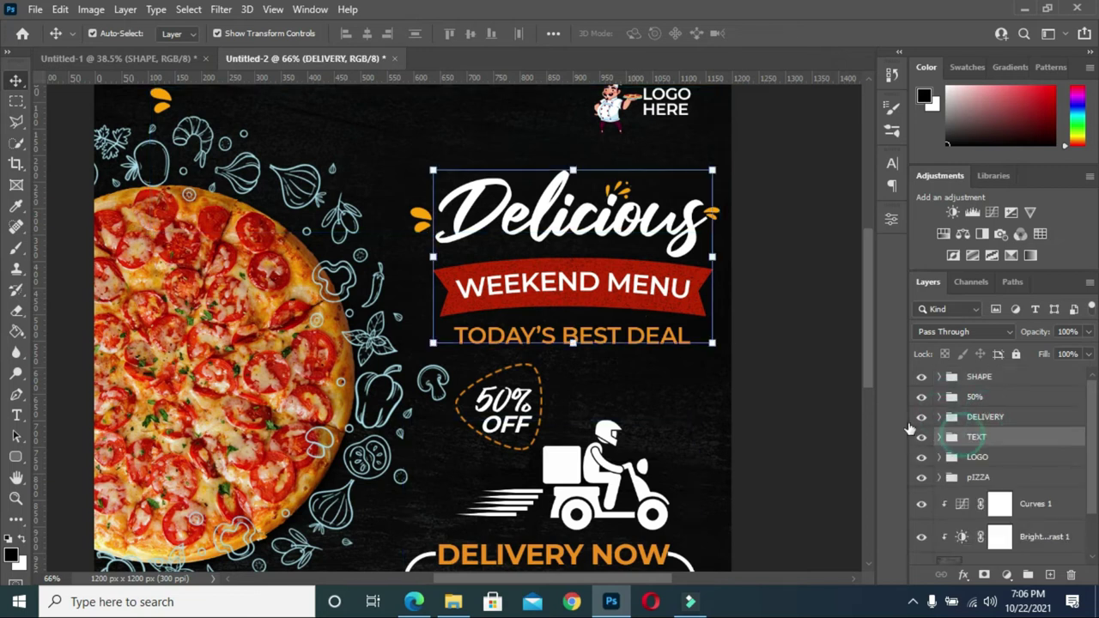
pyautogui.click(575, 169)
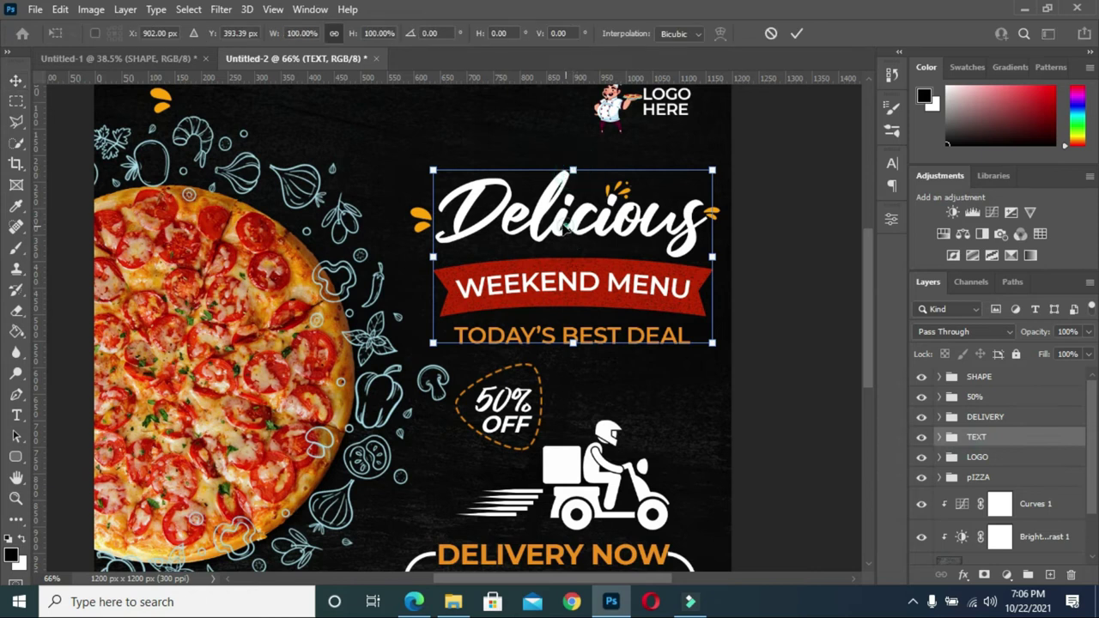
pyautogui.moveTo(556, 237)
pyautogui.mouseDown()
pyautogui.moveTo(529, 225)
pyautogui.moveTo(547, 236)
pyautogui.mouseUp()
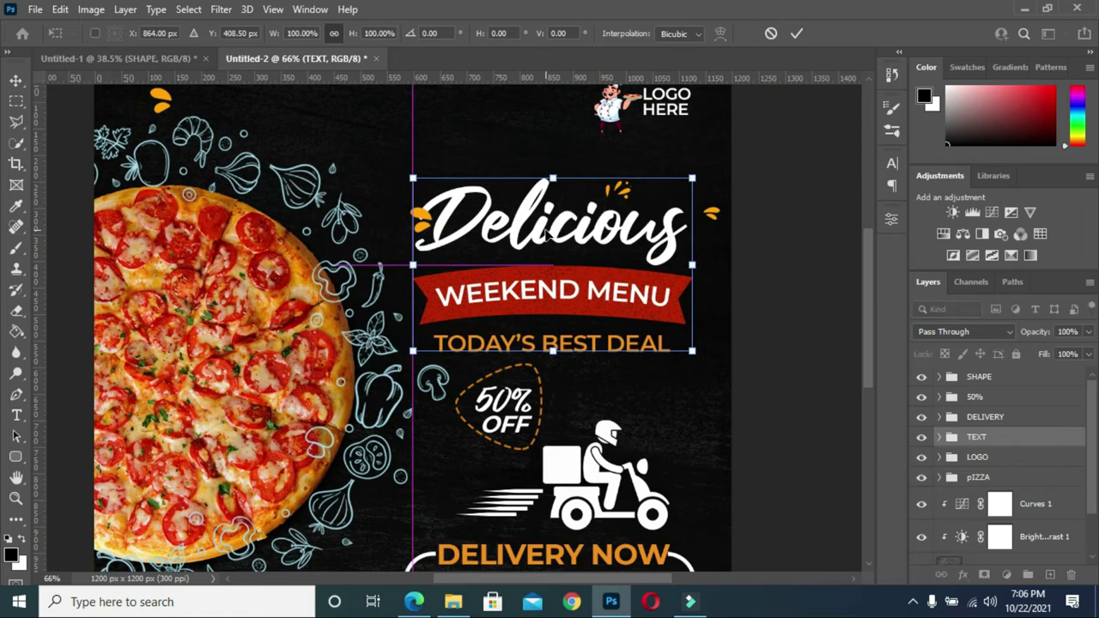
pyautogui.click(796, 33)
# Tuck the orange accents against both ends of Delicious and the spark above it.
pyautogui.click(747, 213)
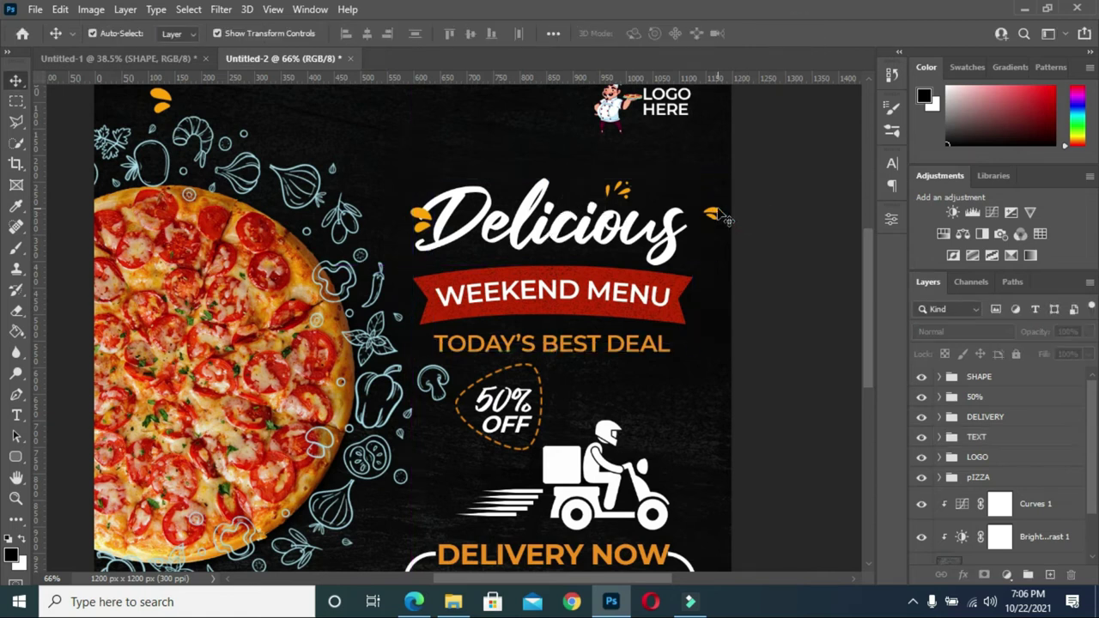
pyautogui.click(717, 213)
pyautogui.moveTo(712, 214); pyautogui.dragTo(695, 219)
pyautogui.click(410, 216)
pyautogui.moveTo(408, 220); pyautogui.dragTo(406, 222)
pyautogui.moveTo(629, 191); pyautogui.dragTo(606, 201)
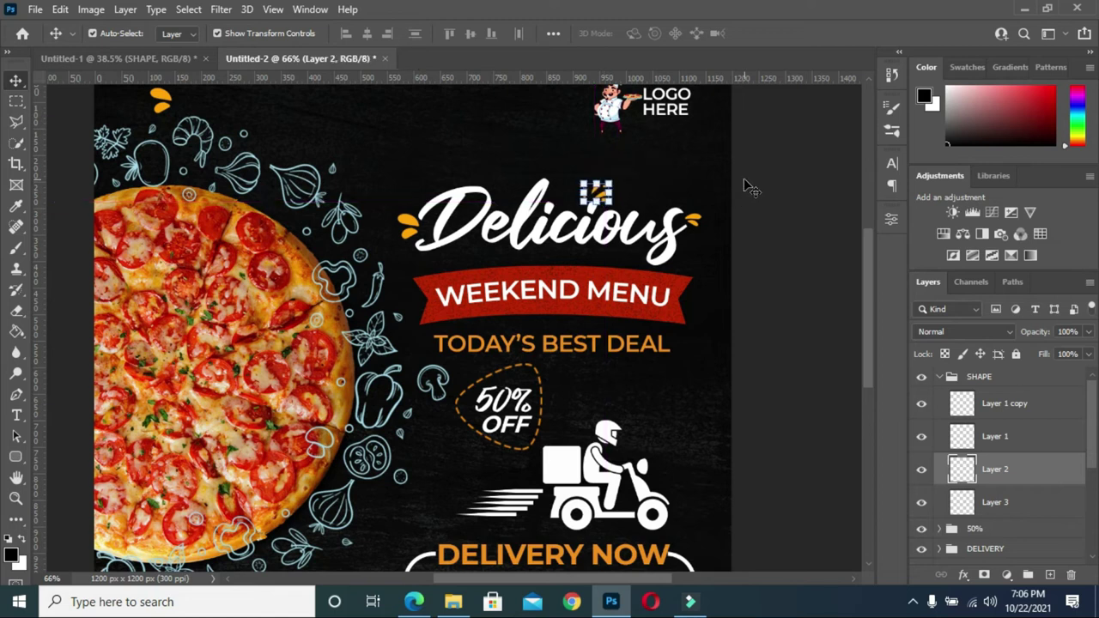
# Duplicate the top-left orange spark and move the copy near the pizza's lower right edge.
pyautogui.click(795, 188)
pyautogui.scroll(-1, 653, 219)
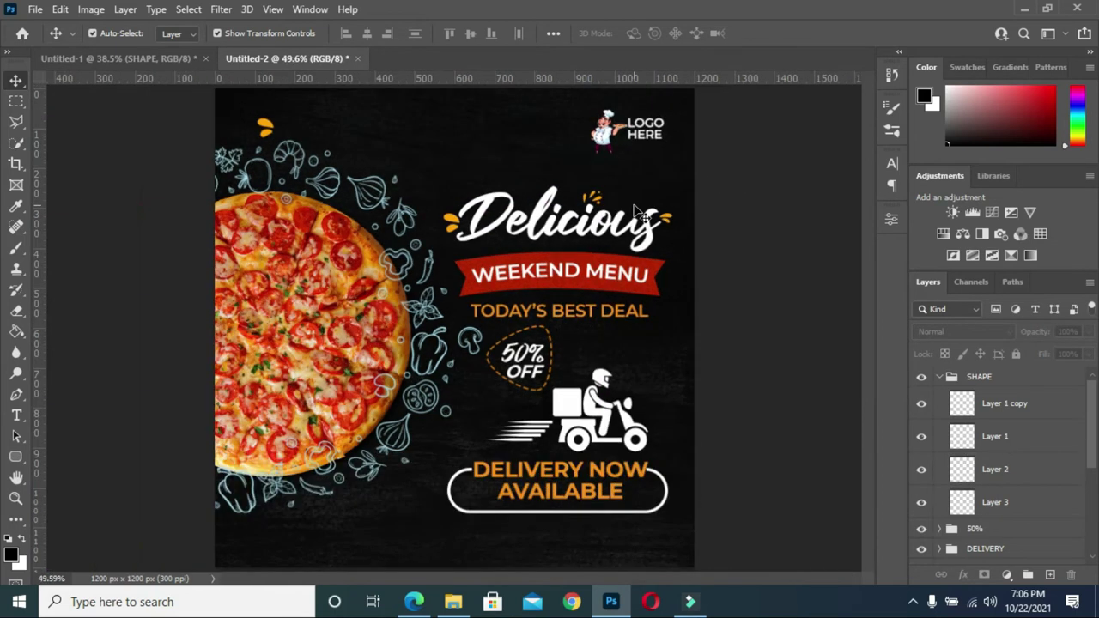
pyautogui.scroll(-1, 631, 206)
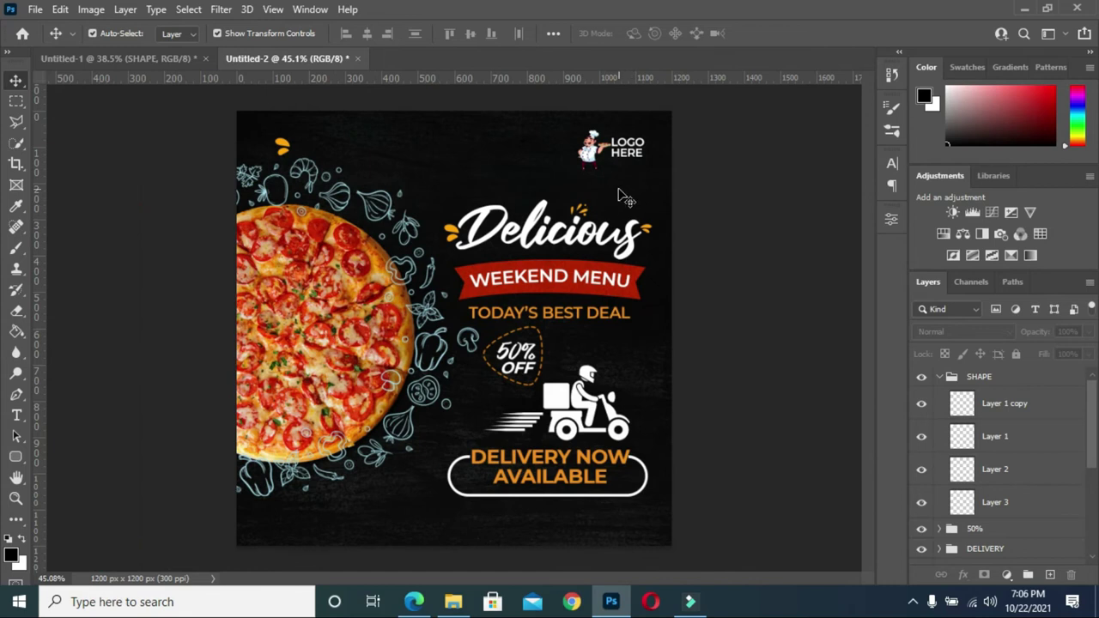
pyautogui.click(283, 146)
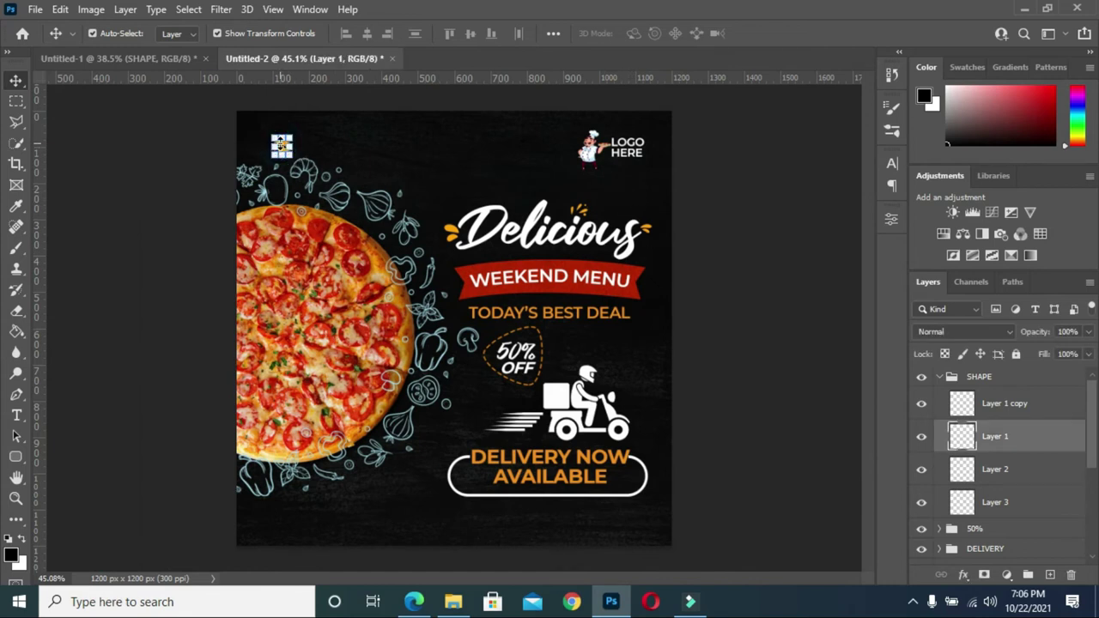
pyautogui.keyDown('alt'); pyautogui.click(276, 147); pyautogui.keyUp('alt')
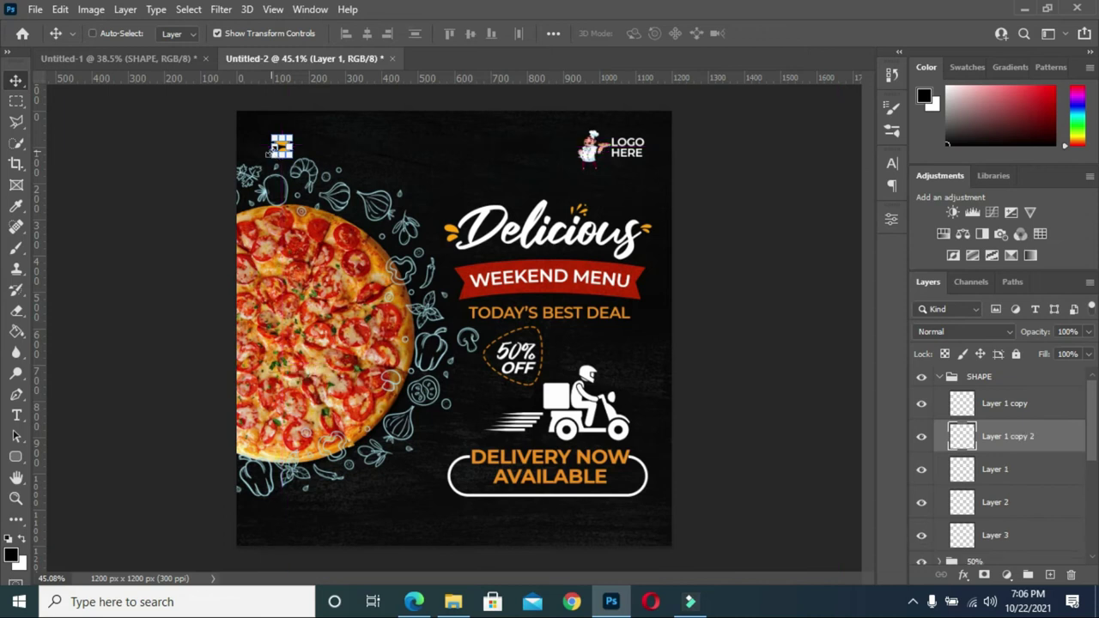
pyautogui.click(163, 168)
pyautogui.moveTo(286, 147); pyautogui.dragTo(405, 474)
# Place another copy of the orange spark beside the 50% OFF badge.
pyautogui.click(134, 165)
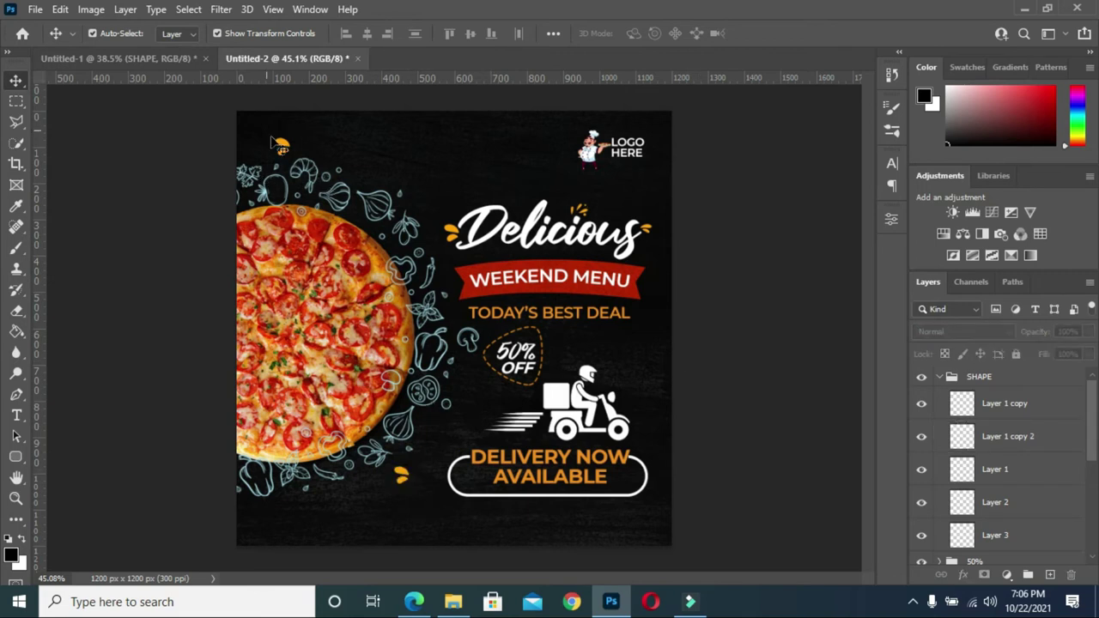
pyautogui.keyDown('alt'); pyautogui.moveTo(284, 147); pyautogui.dragTo(434, 232); pyautogui.keyUp('alt')
pyautogui.click(210, 163)
pyautogui.moveTo(450, 324); pyautogui.dragTo(477, 379)
pyautogui.click(721, 311)
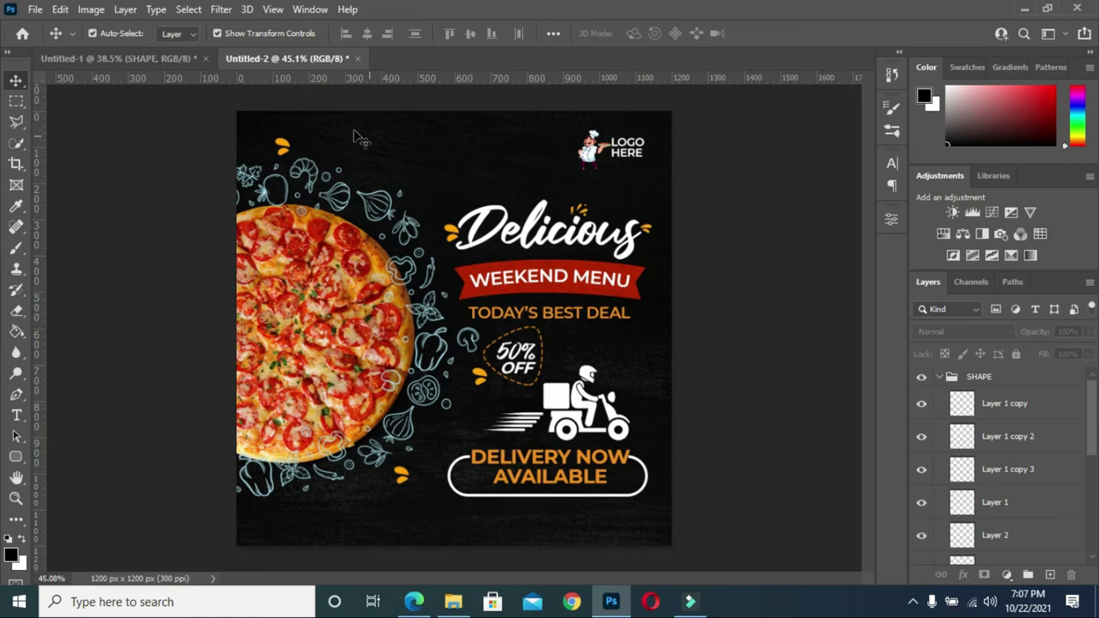
pyautogui.click(171, 59)
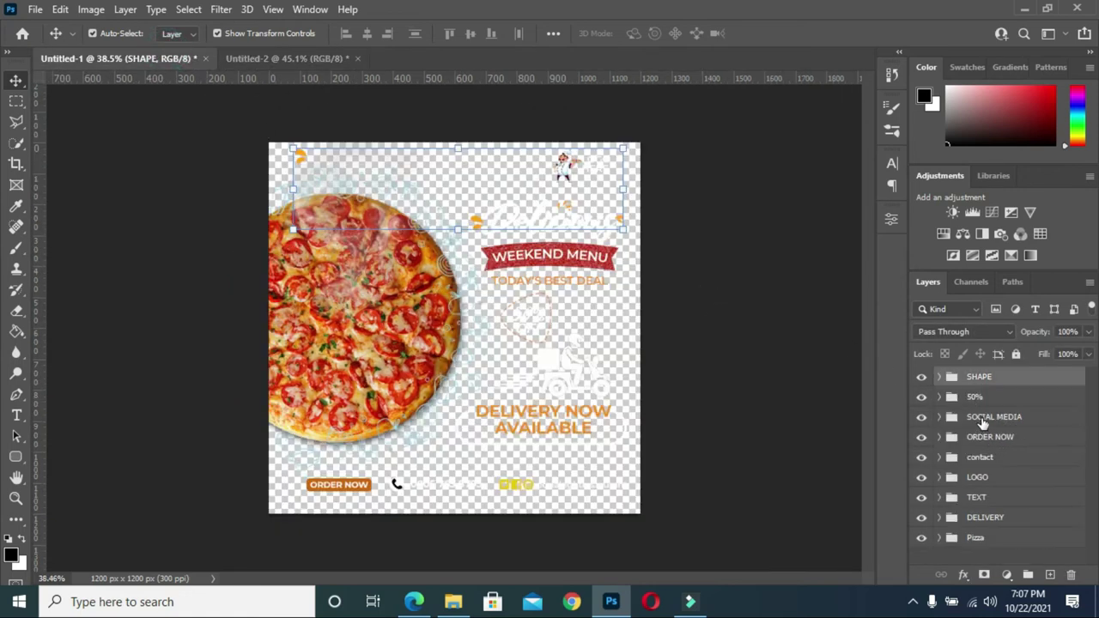
# Copy the SOCIAL MEDIA and ORDER NOW groups from Untitled-1 onto the bottom of the dark flyer.
pyautogui.click(983, 418)
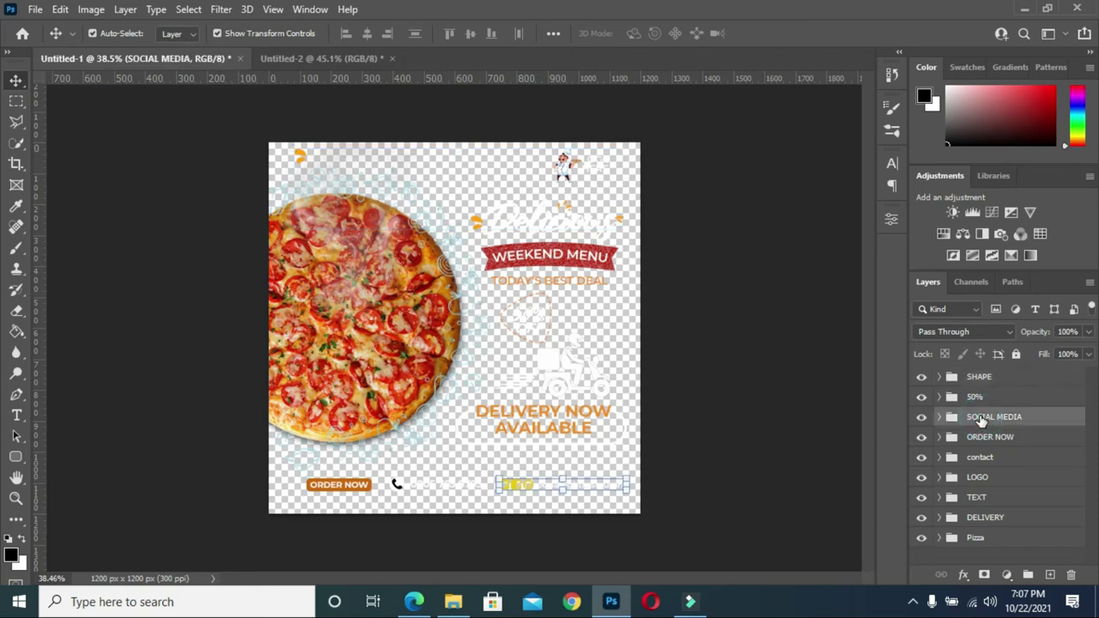
pyautogui.keyDown('shift'); pyautogui.click(987, 438); pyautogui.keyUp('shift')
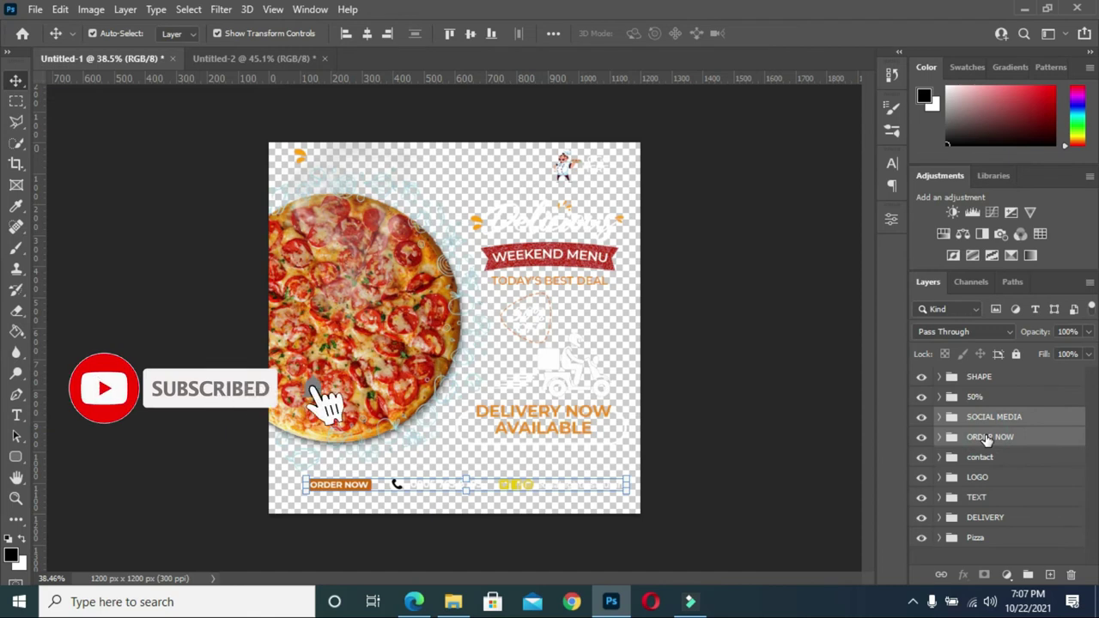
pyautogui.moveTo(981, 417); pyautogui.dragTo(434, 520)
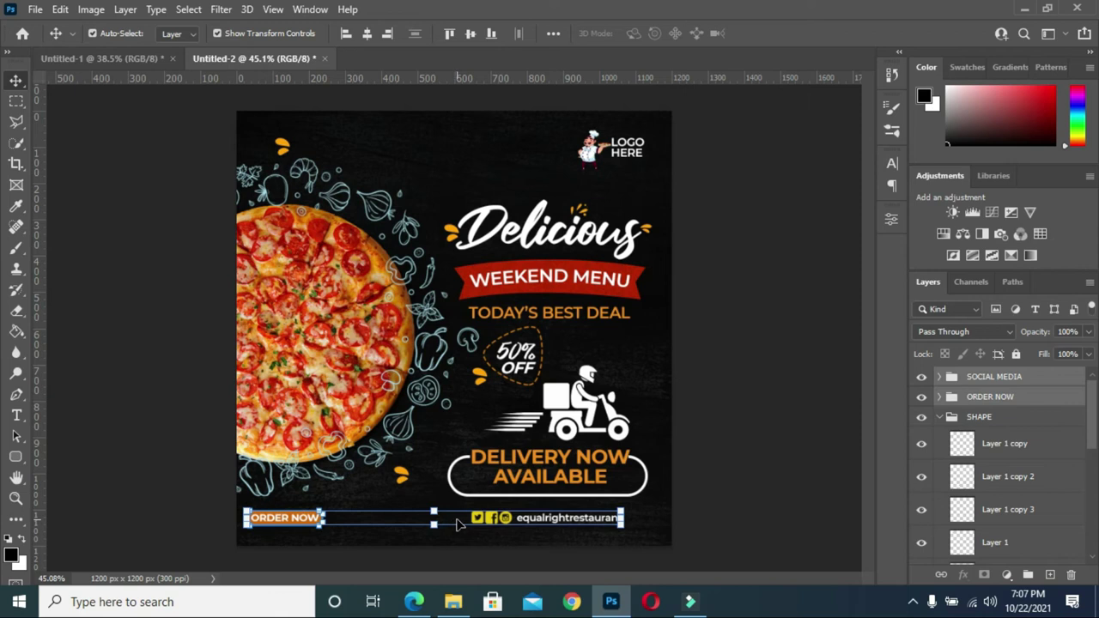
# Shift the SOCIAL MEDIA bar further right along the footer.
pyautogui.click(458, 525)
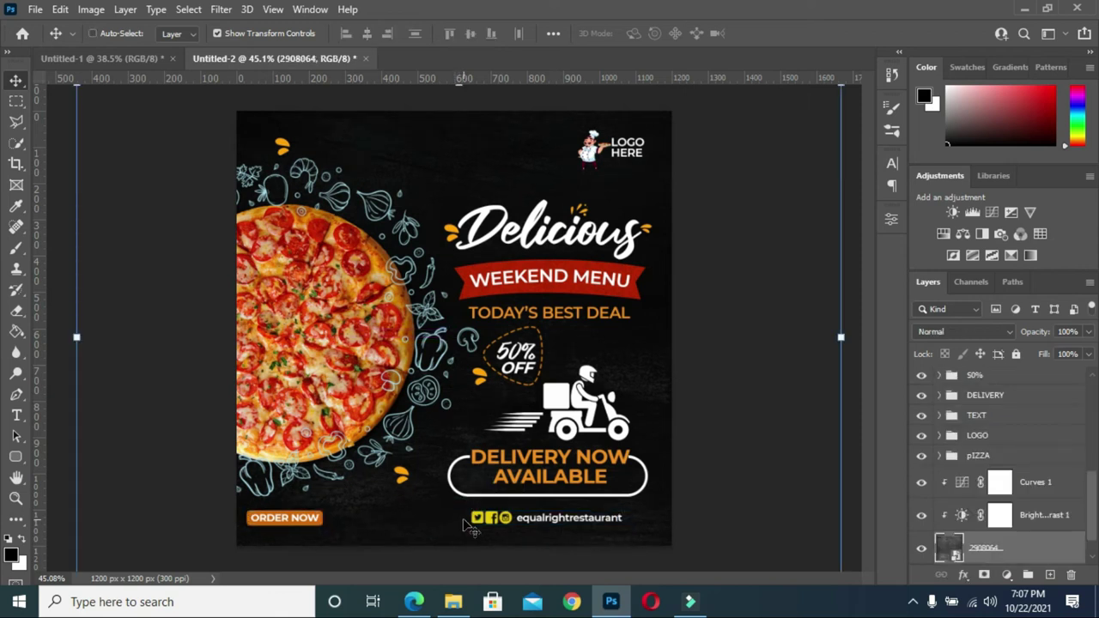
pyautogui.press('ctrl')
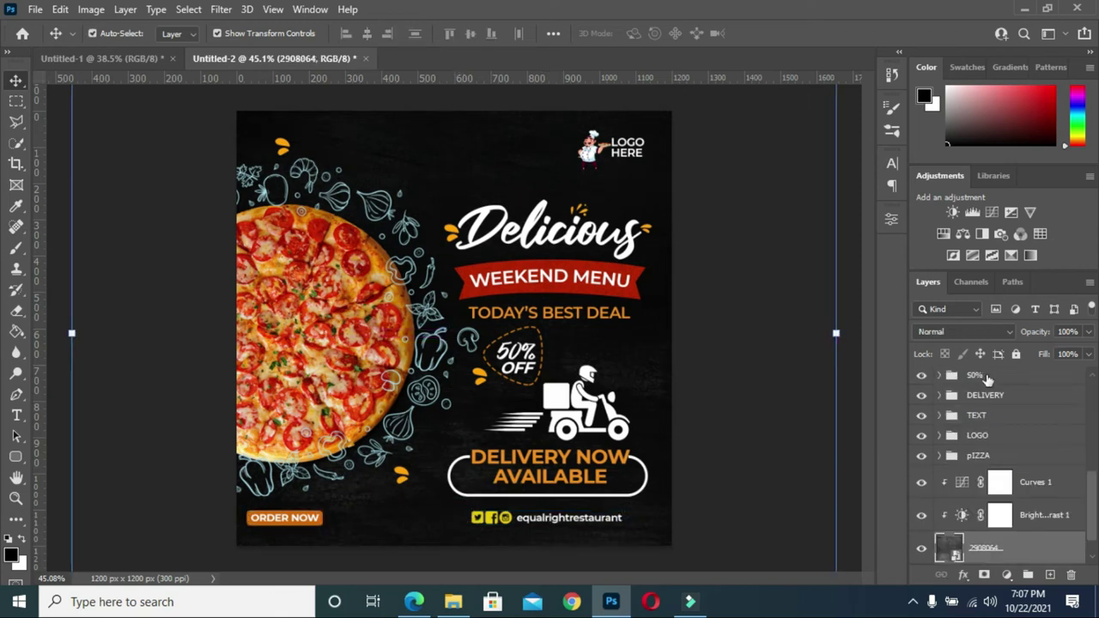
pyautogui.scroll(-1, 996, 504)
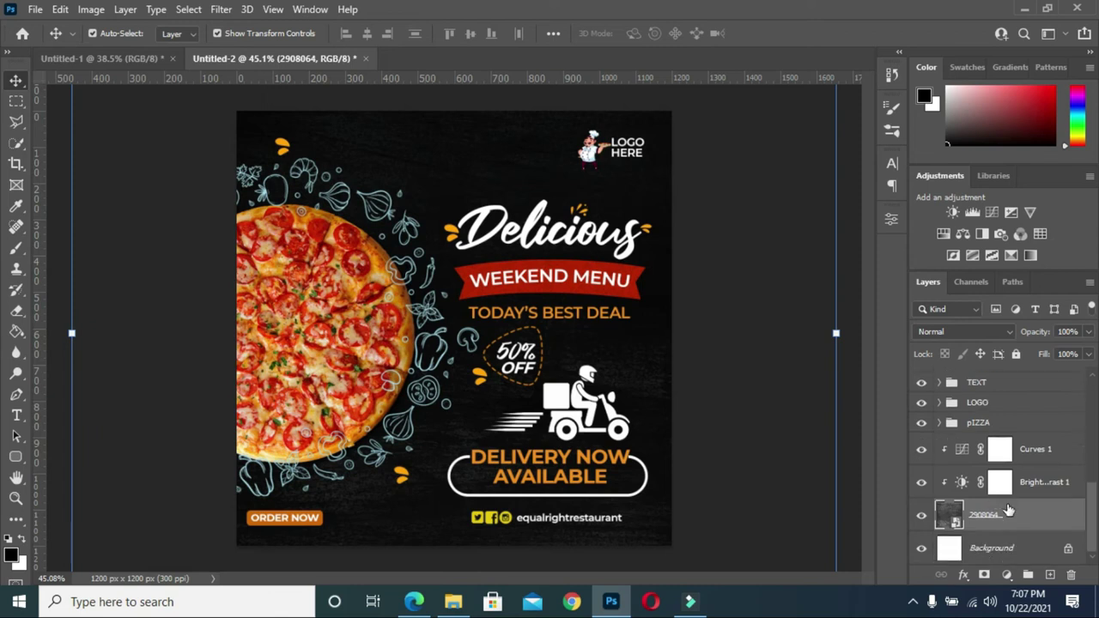
pyautogui.scroll(5, 1004, 507)
pyautogui.scroll(-5, 982, 471)
pyautogui.scroll(10, 985, 481)
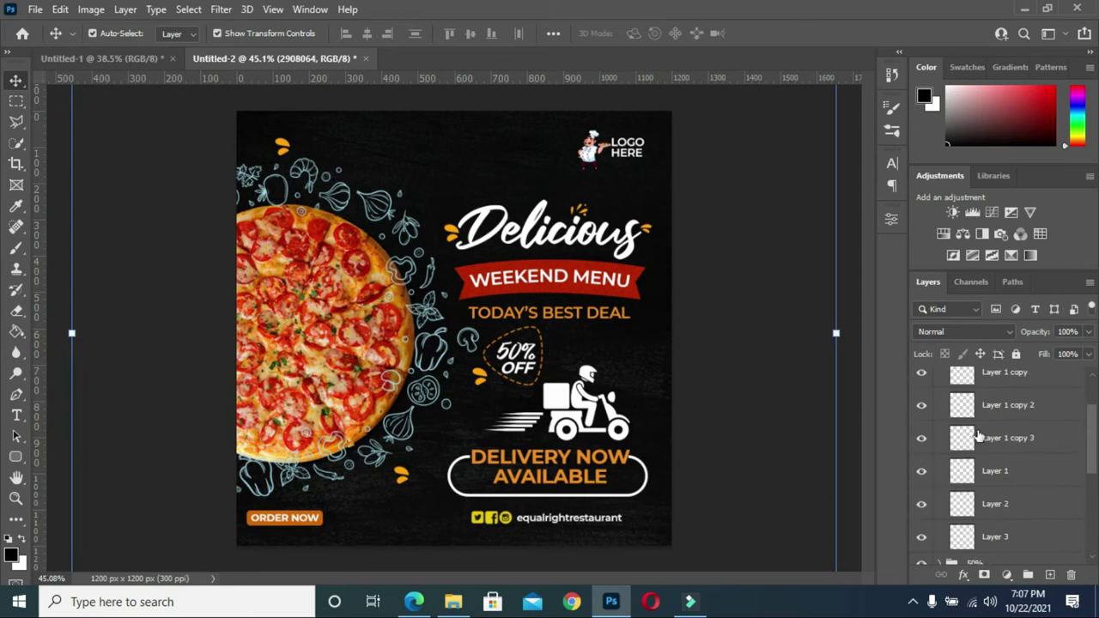
pyautogui.click(938, 417)
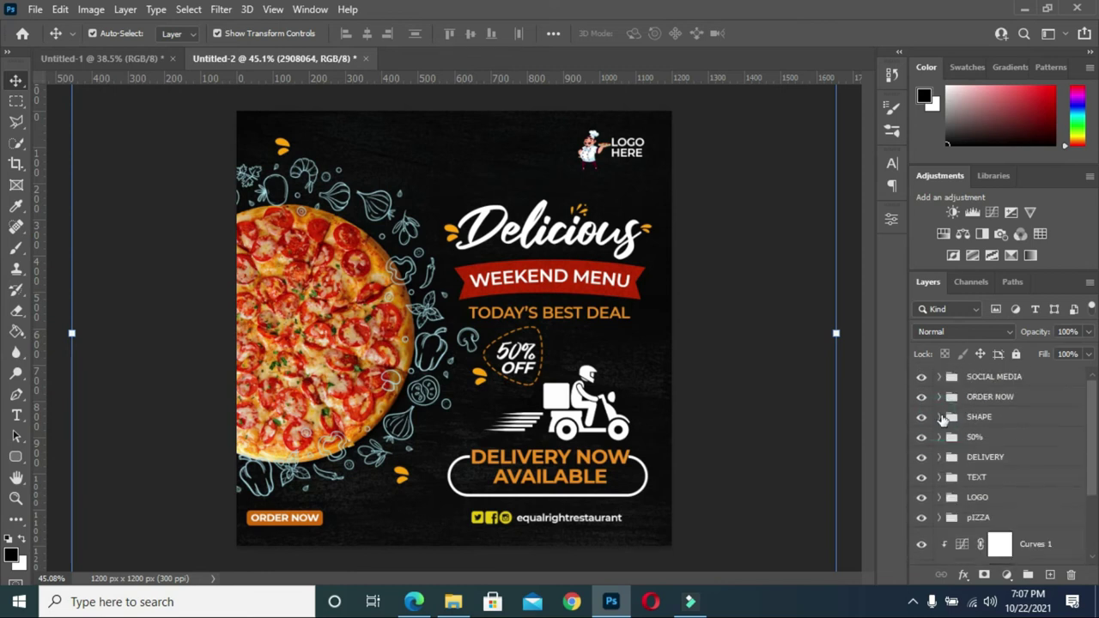
pyautogui.click(978, 376)
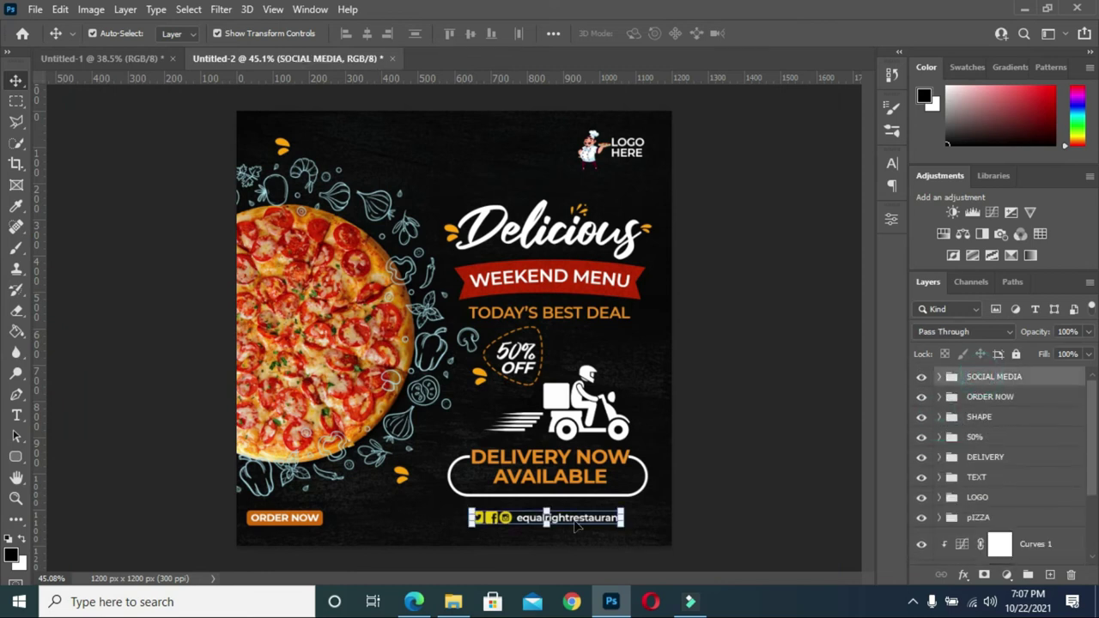
pyautogui.click(545, 512)
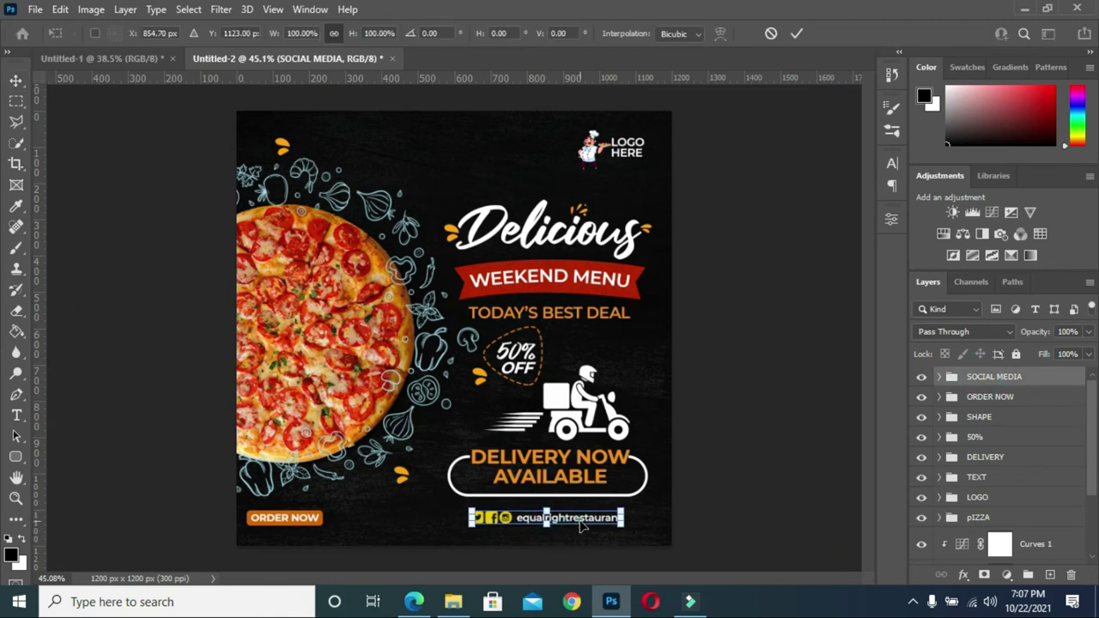
pyautogui.moveTo(580, 526); pyautogui.dragTo(607, 529)
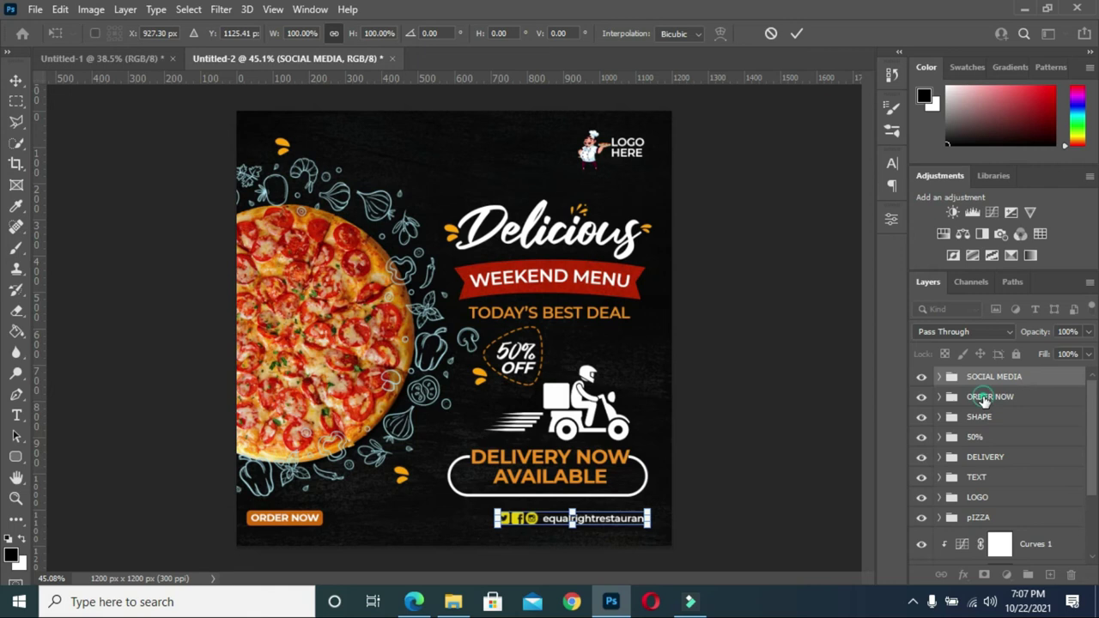
# Move the ORDER NOW button slightly right and down, level with the social media footer.
pyautogui.click(313, 523)
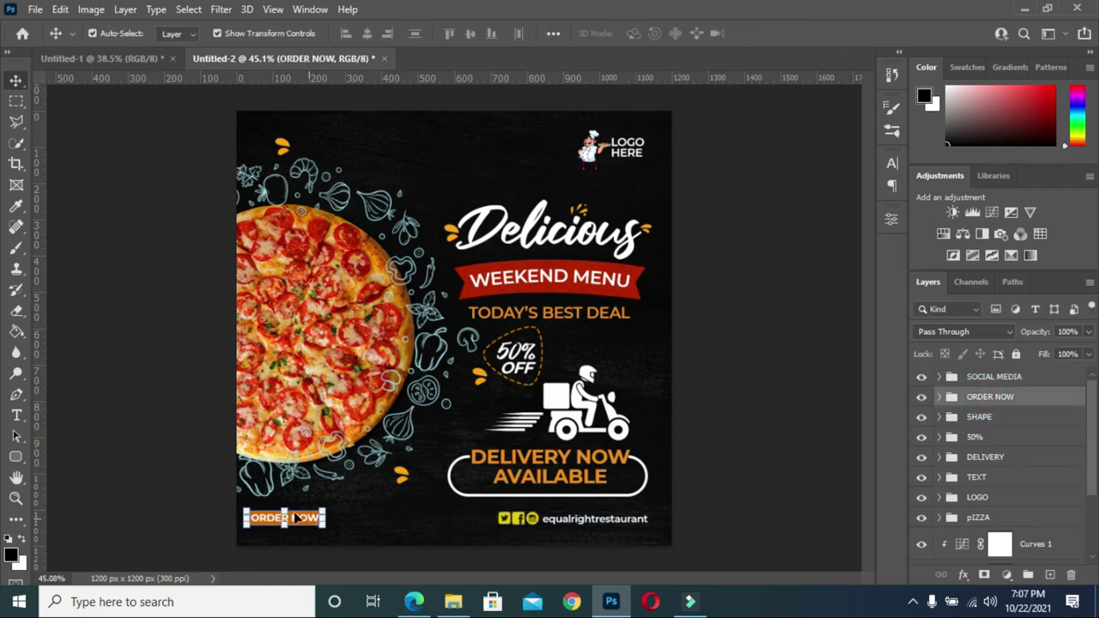
pyautogui.hotkey('ctrl', 't')
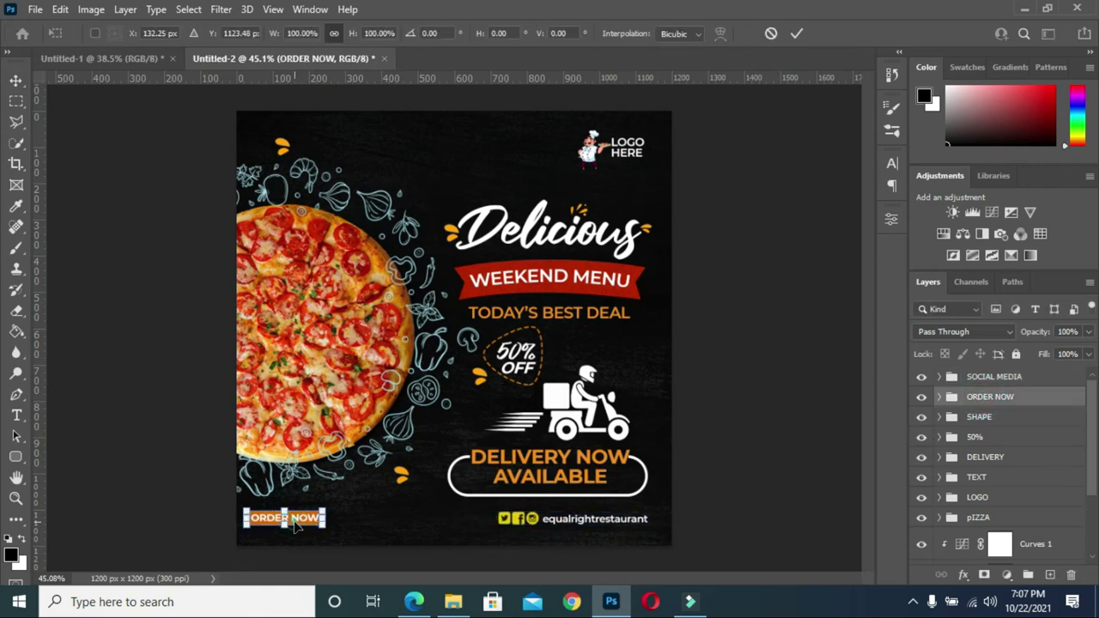
pyautogui.moveTo(296, 527); pyautogui.dragTo(314, 528)
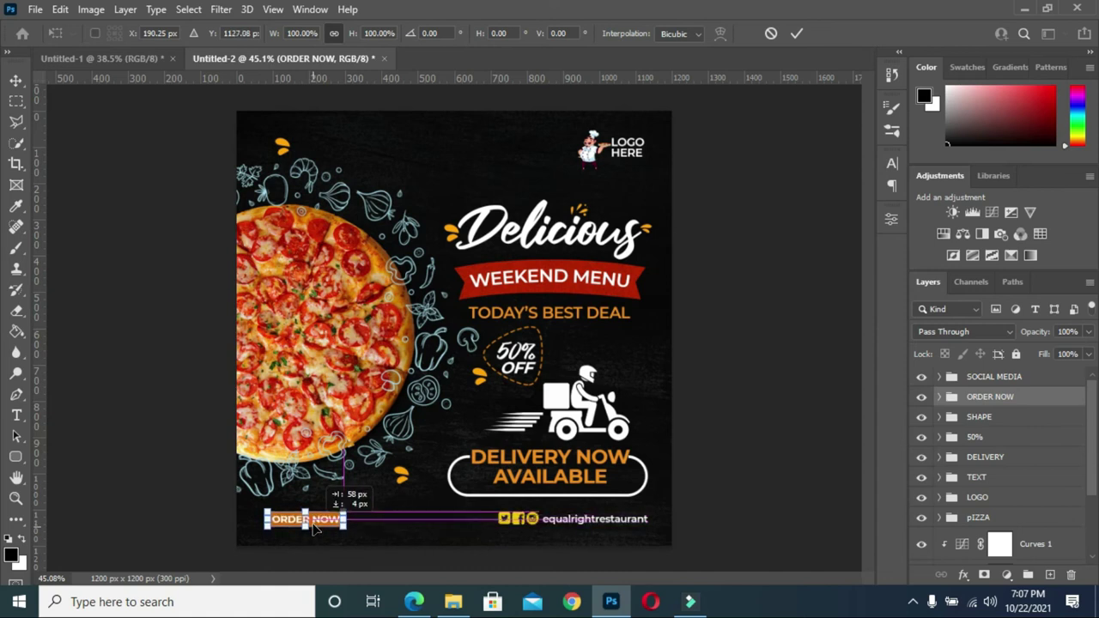
pyautogui.click(796, 34)
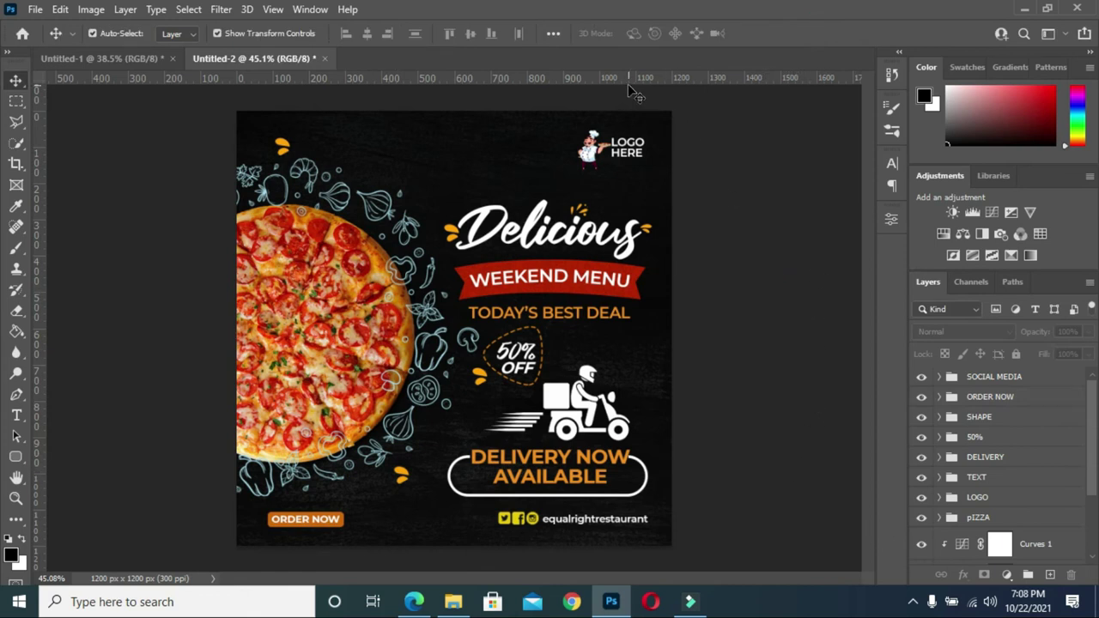
# Copy the contact group from Untitled-1 into the flyer's footer, between ORDER NOW and the social handle.
pyautogui.click(106, 59)
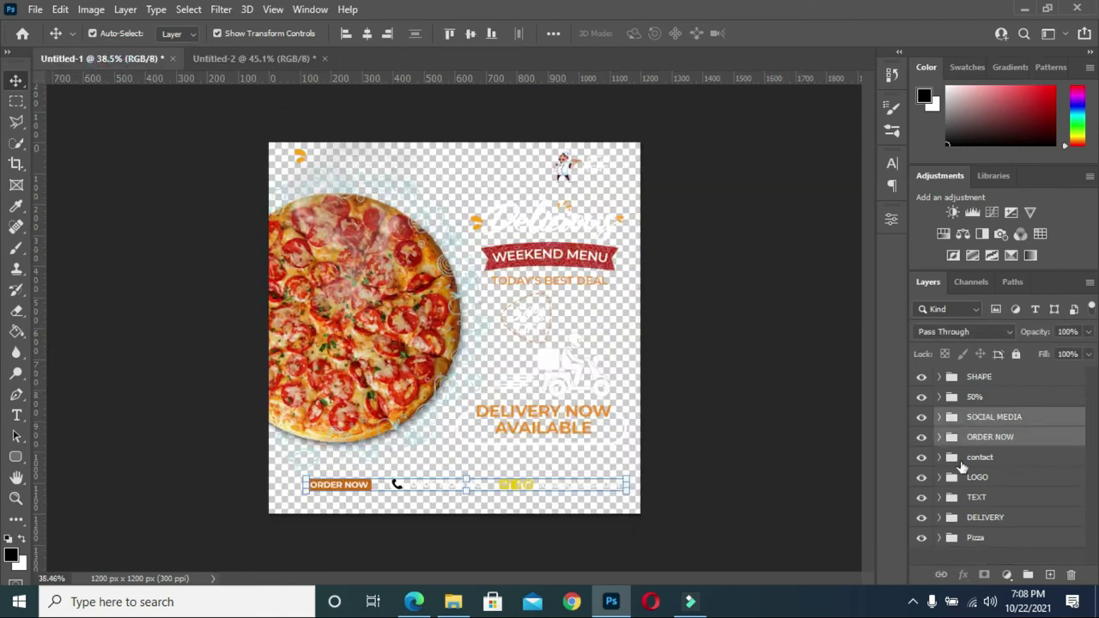
pyautogui.click(979, 459)
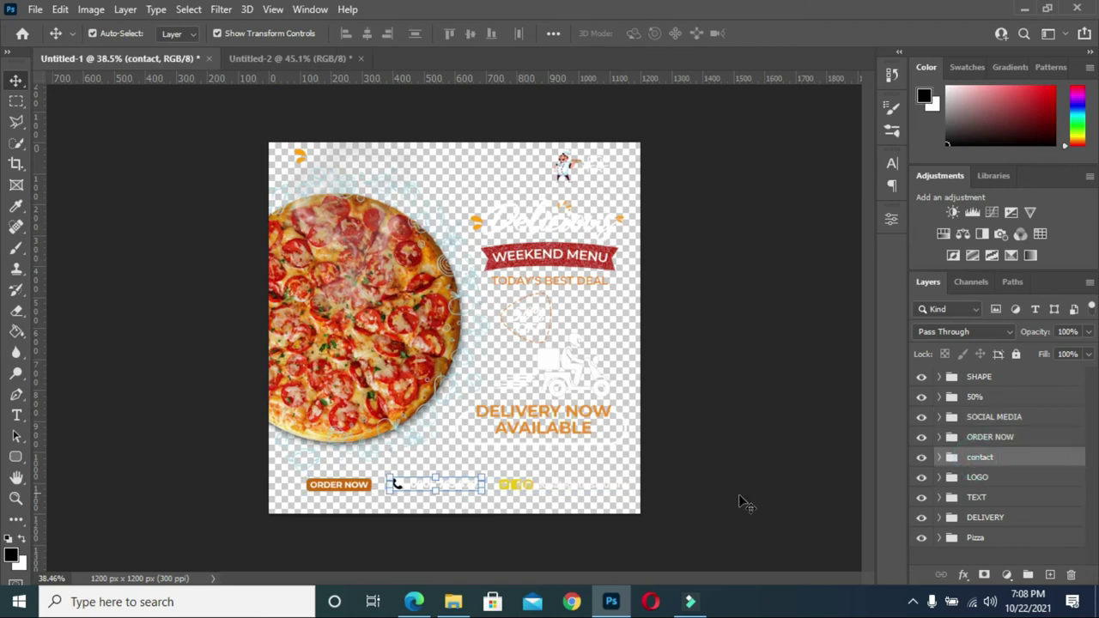
pyautogui.moveTo(979, 457); pyautogui.dragTo(407, 521)
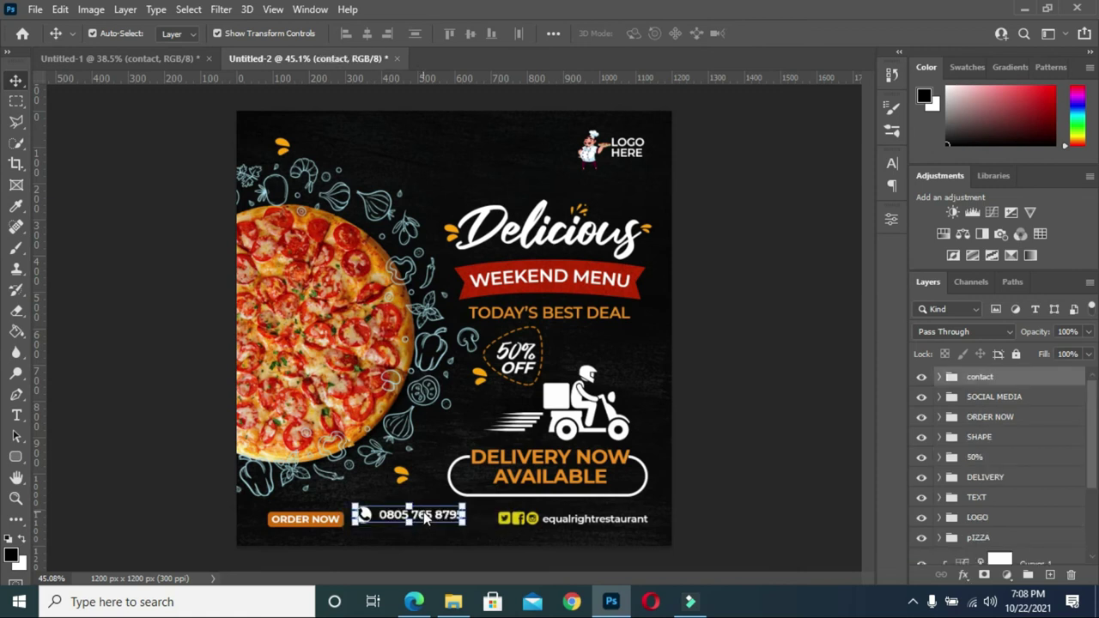
pyautogui.hotkey('ctrl', 't')
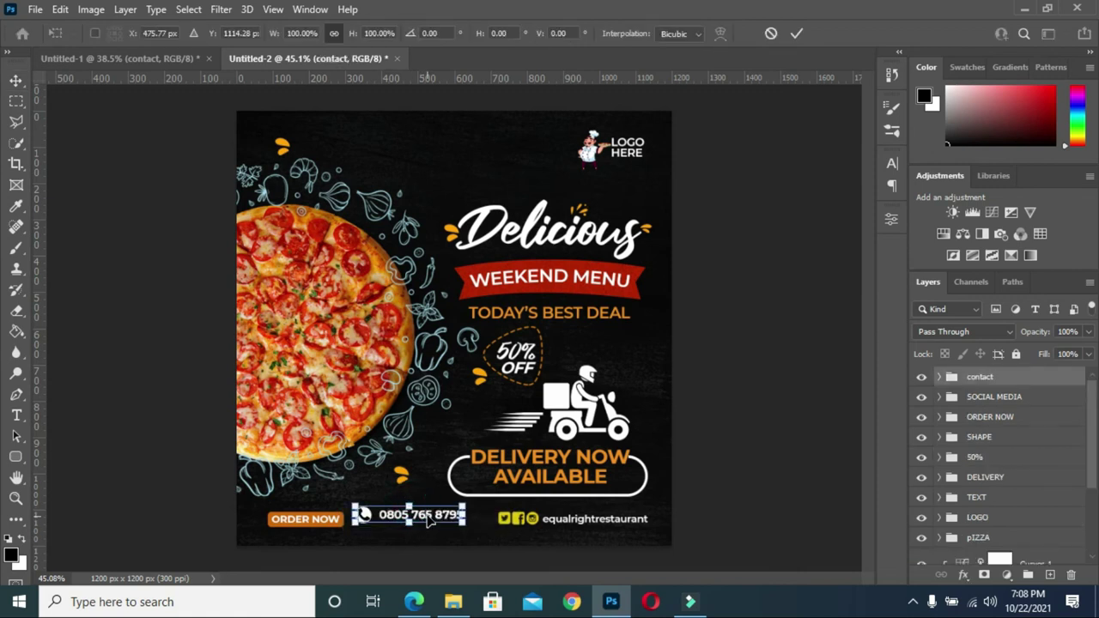
pyautogui.moveTo(430, 518); pyautogui.dragTo(429, 525)
pyautogui.press('Down')
pyautogui.press('Down')
pyautogui.press('Down')
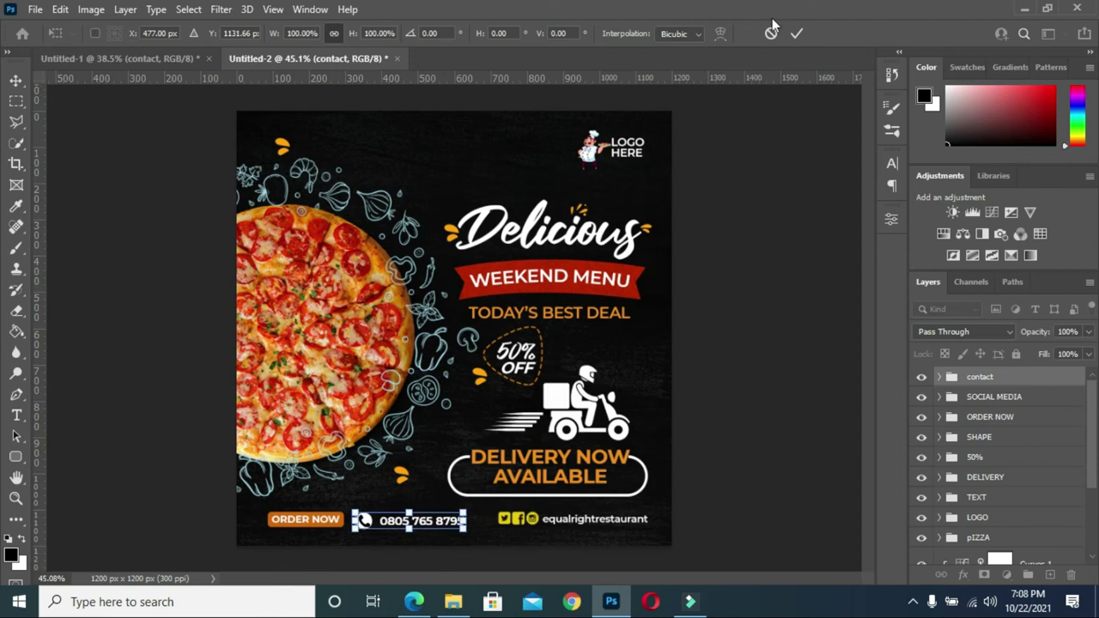
pyautogui.click(772, 256)
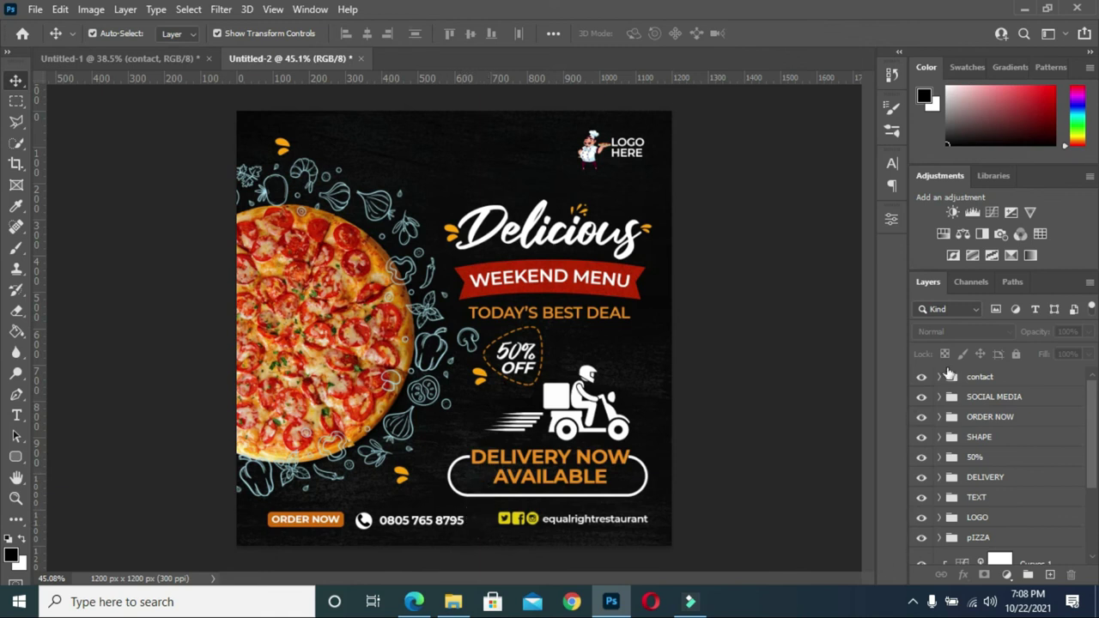
# Nudge the phone contact line five pixels to the right.
pyautogui.click(1012, 379)
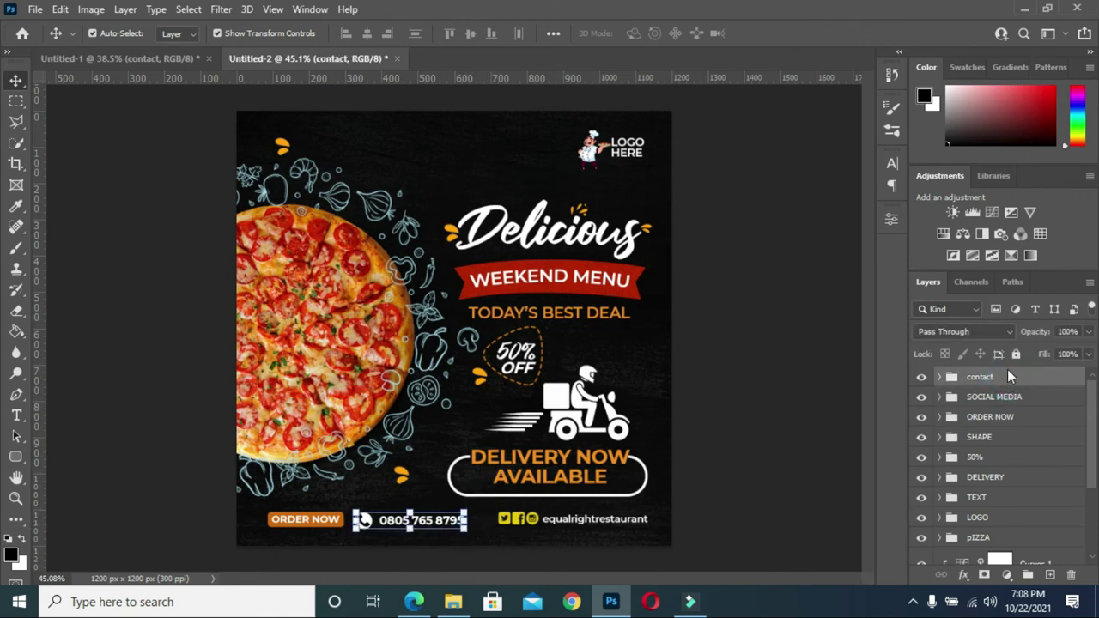
pyautogui.press('Right')
pyautogui.press('Right')
pyautogui.press('Right')
pyautogui.press('Right')
pyautogui.press('Right')
pyautogui.press('Right')
pyautogui.press('Right')
pyautogui.press('Right')
pyautogui.press('Right')
pyautogui.press('Right')
pyautogui.press('Right')
pyautogui.press('Right')
pyautogui.press('Right')
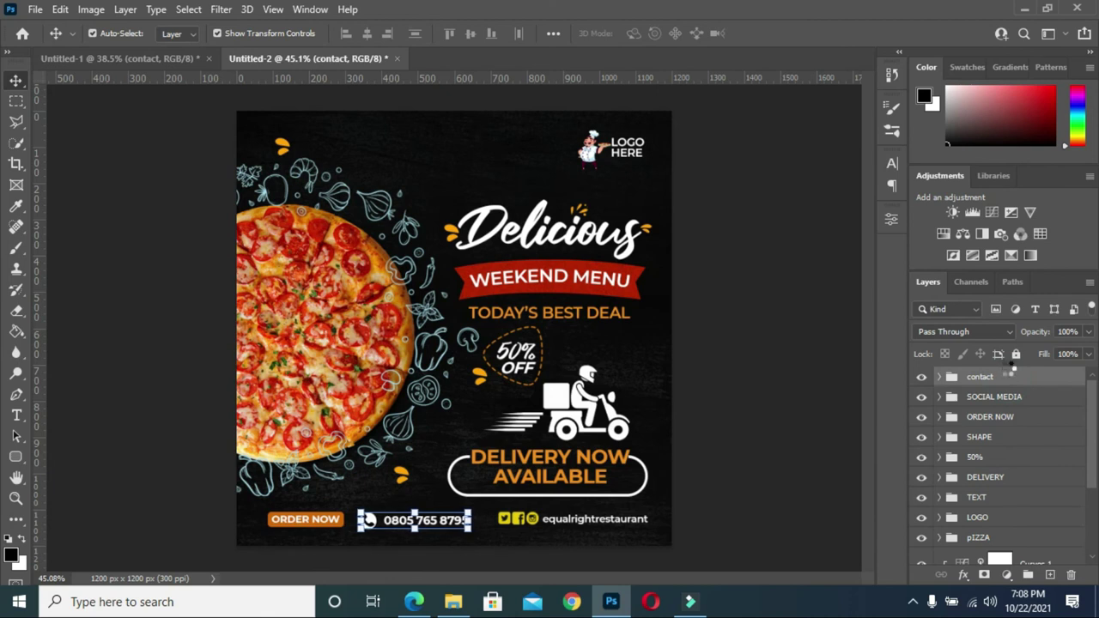
pyautogui.press('Right')
pyautogui.press('Right')
pyautogui.press('Right')
pyautogui.press('Right')
pyautogui.press('Right')
pyautogui.press('Right')
pyautogui.press('Right')
pyautogui.press('Right')
pyautogui.press('Right')
pyautogui.press('Right')
pyautogui.press('Right')
pyautogui.press('Right')
pyautogui.press('Right')
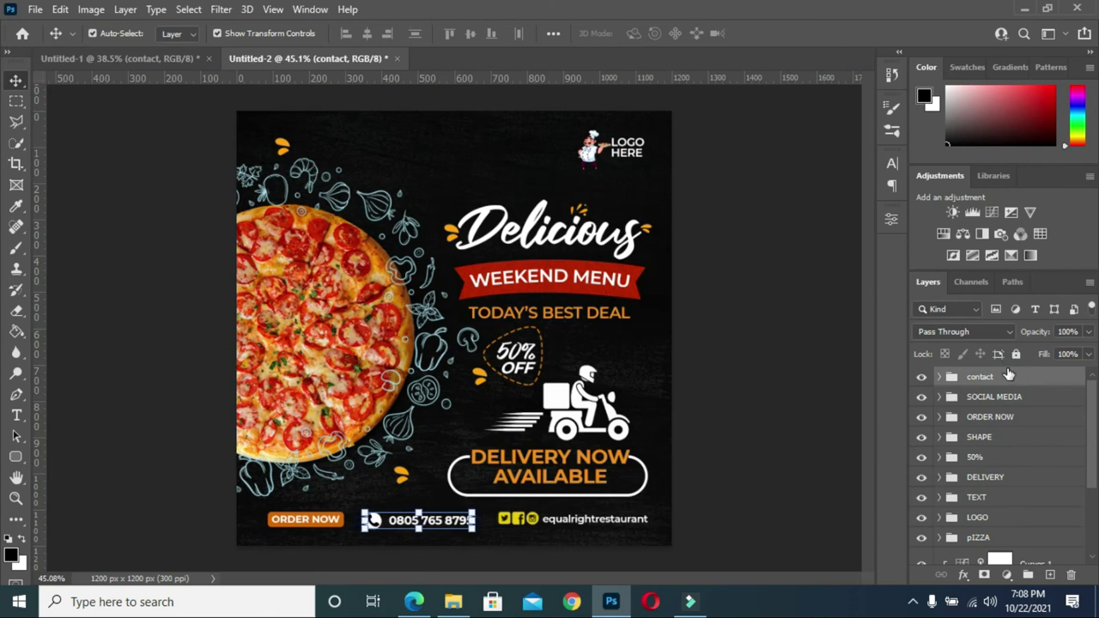
pyautogui.press('Right')
pyautogui.press('Right')
pyautogui.press('Right')
pyautogui.press('Right')
pyautogui.press('Right')
pyautogui.press('Right')
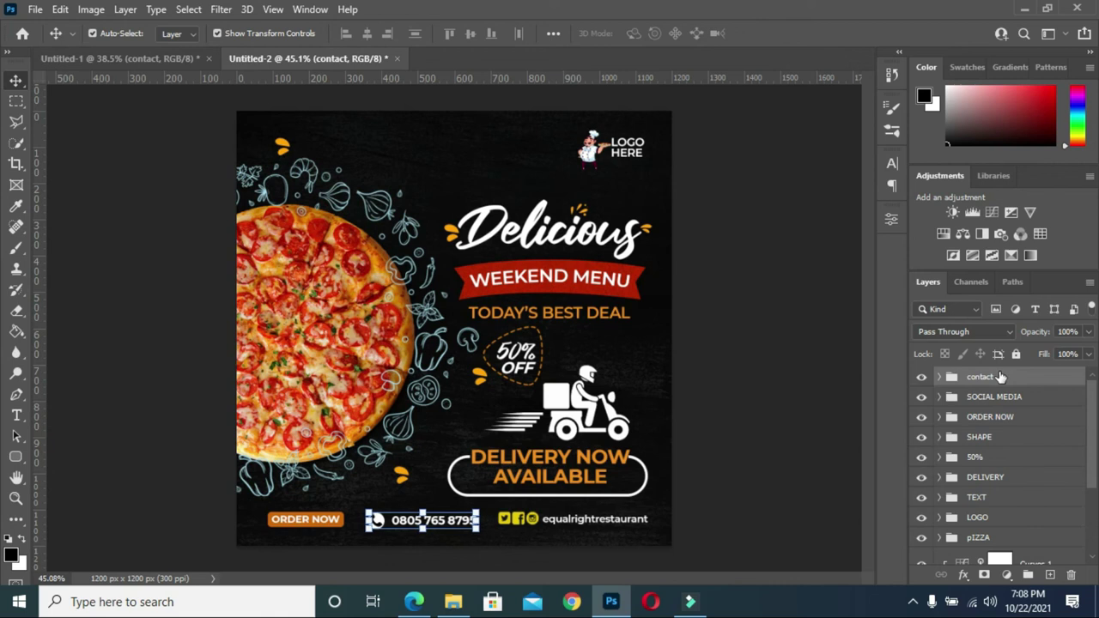
pyautogui.press('Right')
pyautogui.press('Right')
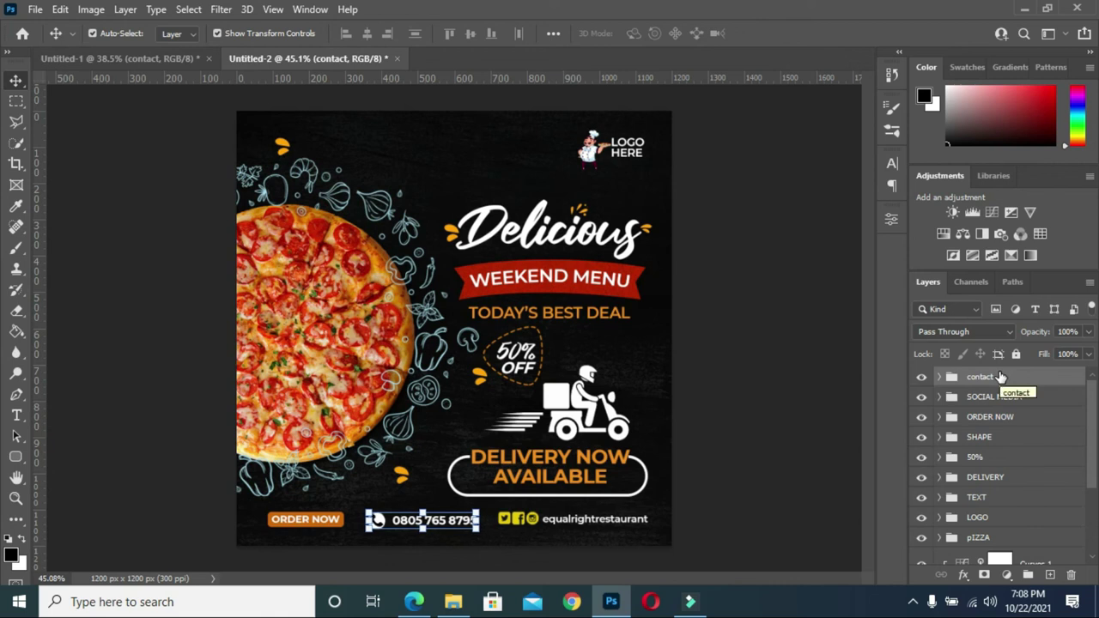
pyautogui.press('Right')
pyautogui.press('Right')
pyautogui.press('Right')
pyautogui.press('Right')
pyautogui.press('Right')
pyautogui.press('Right')
pyautogui.press('Right')
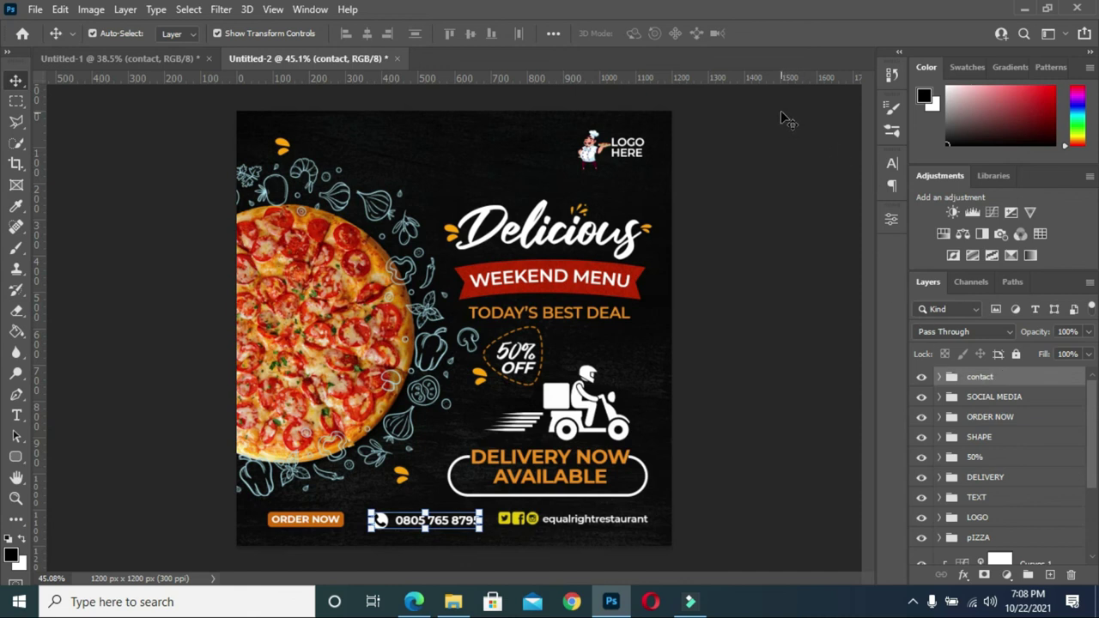
pyautogui.click(787, 251)
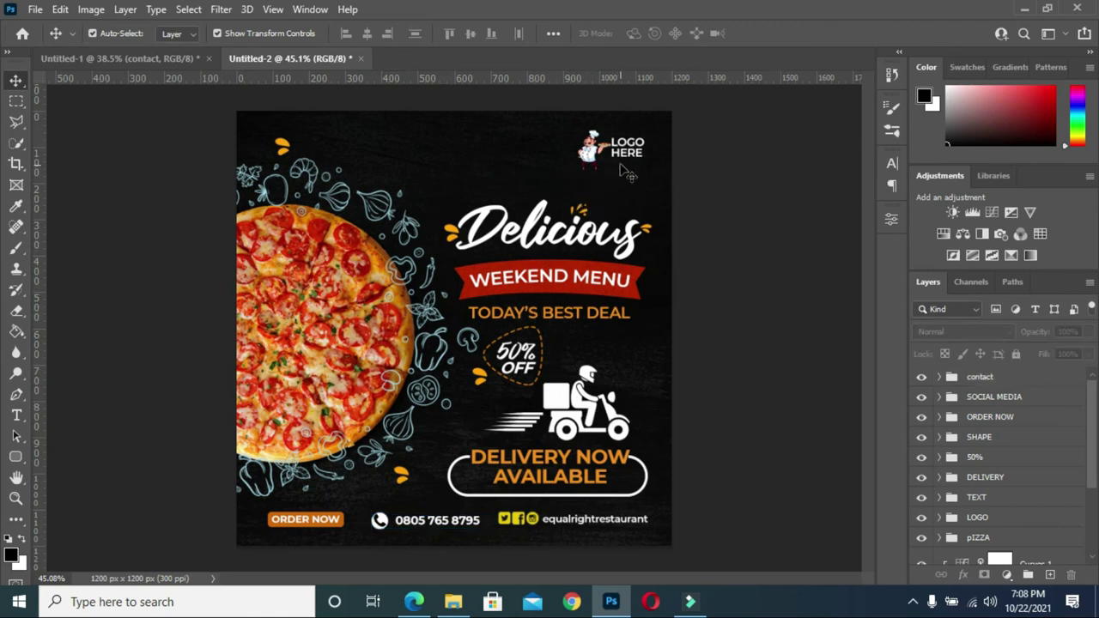
pyautogui.scroll(-2, 549, 233)
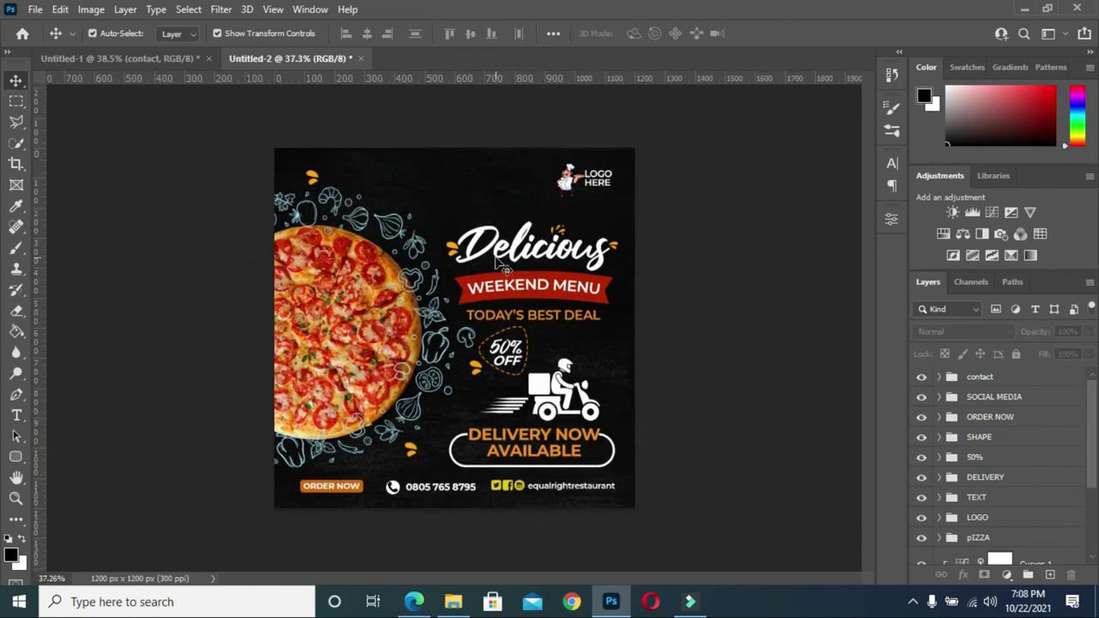